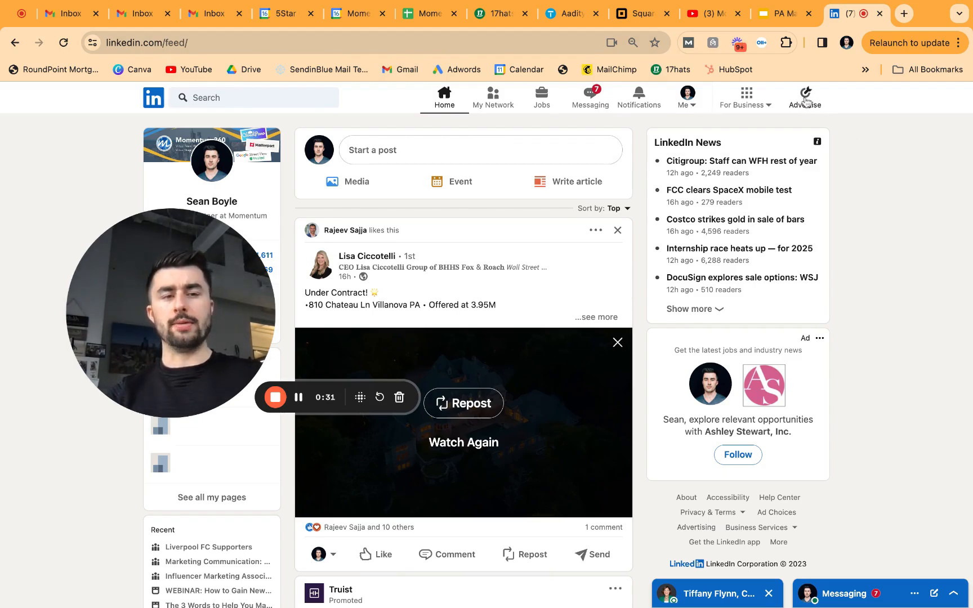
Open LinkedIn's advertising Campaign Manager and go to the Momentum 360 account's campaign groups
{"action": "left_click", "coordinate": [806, 101]}
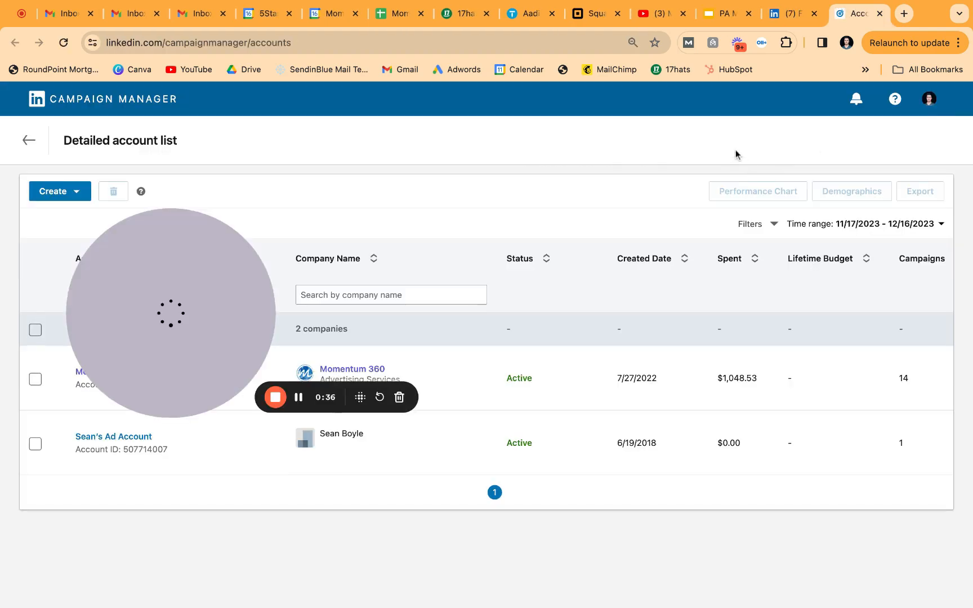
{"action": "left_click_drag", "start_coordinate": [212, 311], "coordinate": [213, 189]}
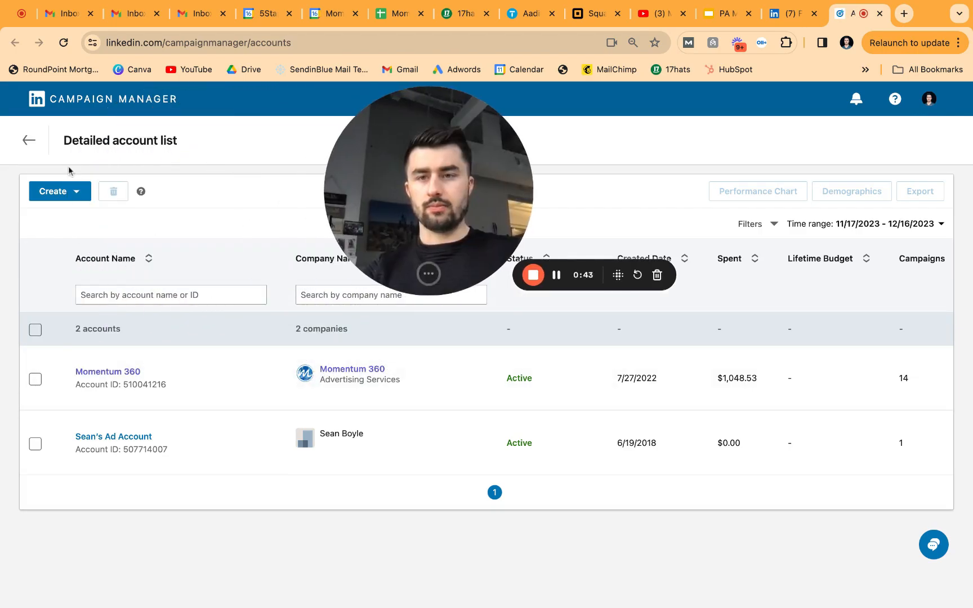
{"action": "left_click", "coordinate": [38, 144]}
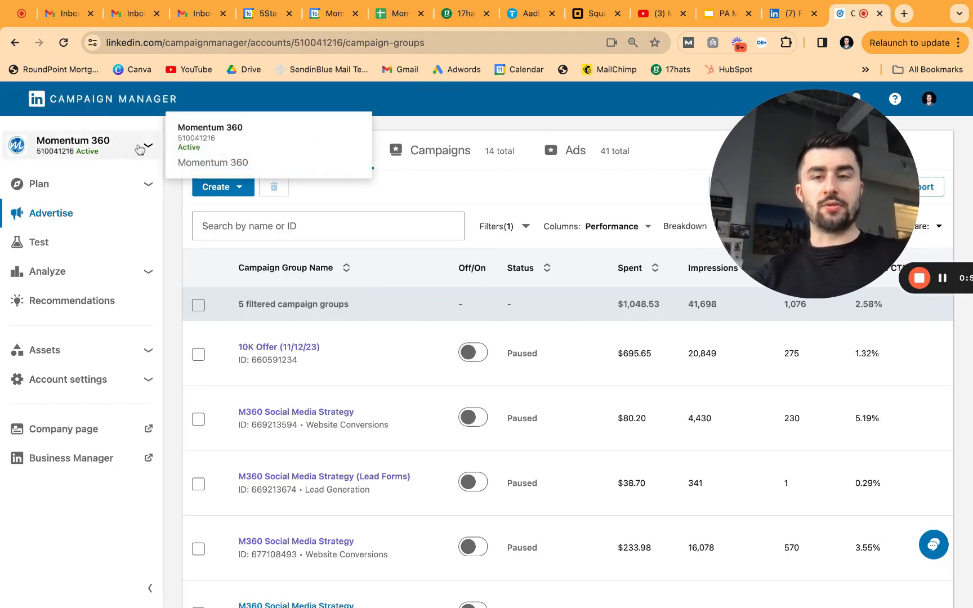
Examine the list of available ad accounts and the Plan options for the Momentum 360 account
{"action": "left_click", "coordinate": [139, 150]}
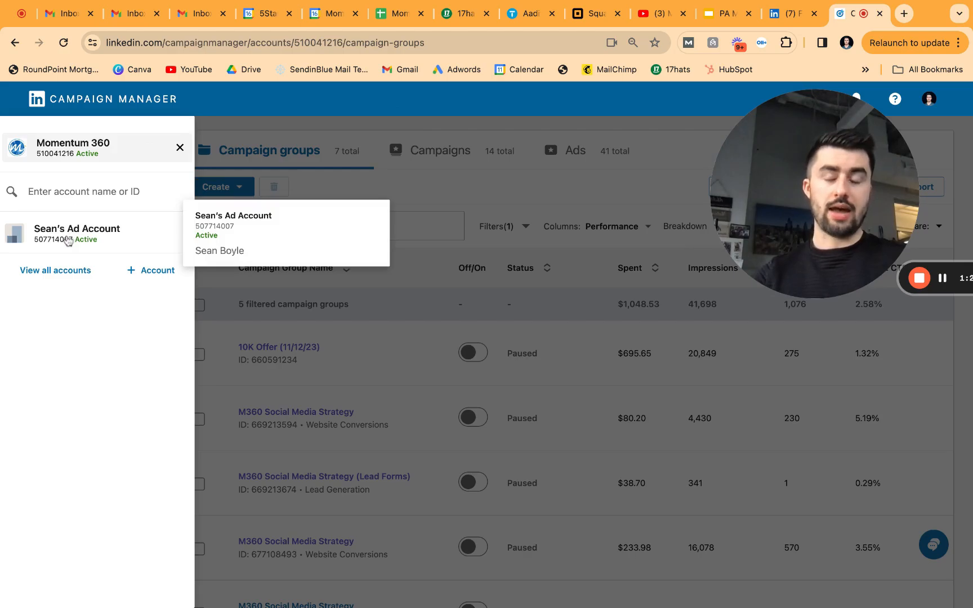
{"action": "left_click", "coordinate": [96, 193]}
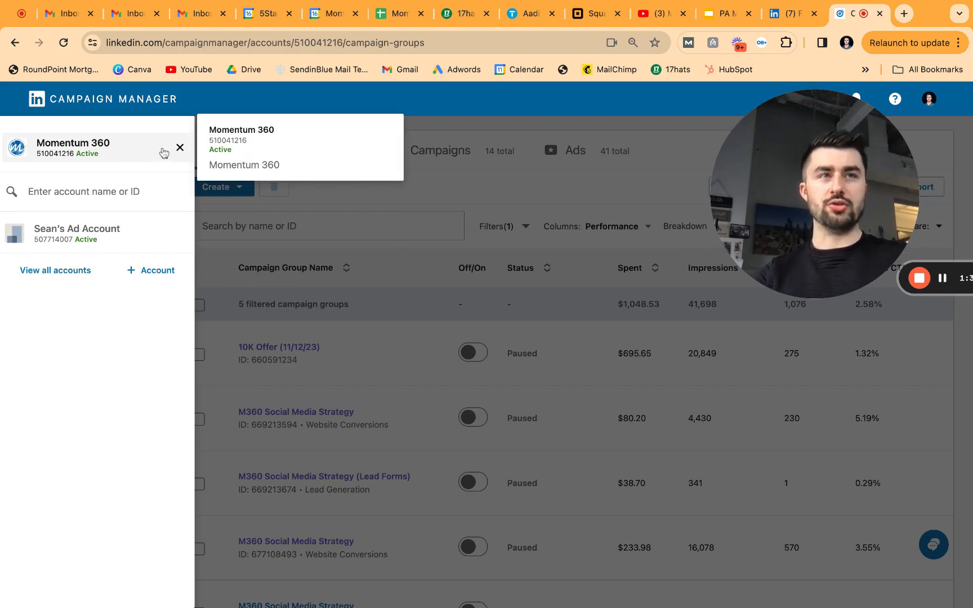
{"action": "left_click", "coordinate": [180, 148]}
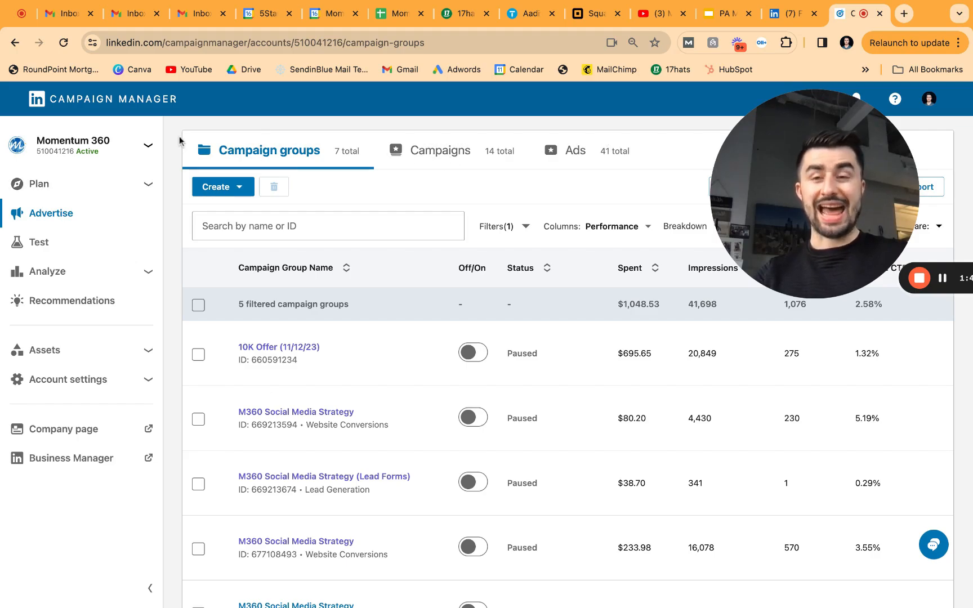
{"action": "left_click", "coordinate": [148, 147]}
{"action": "left_click", "coordinate": [179, 147]}
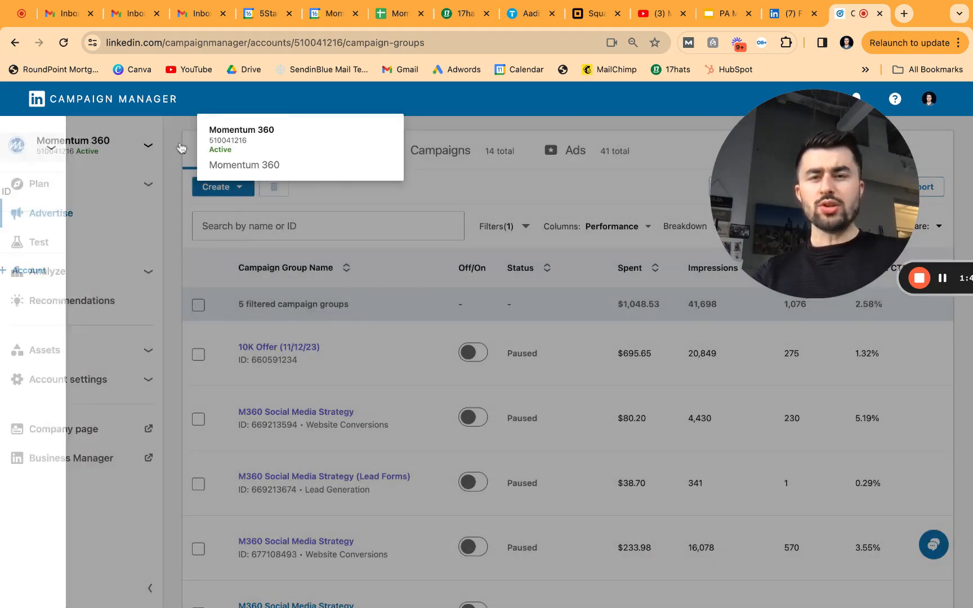
{"action": "left_click", "coordinate": [147, 187]}
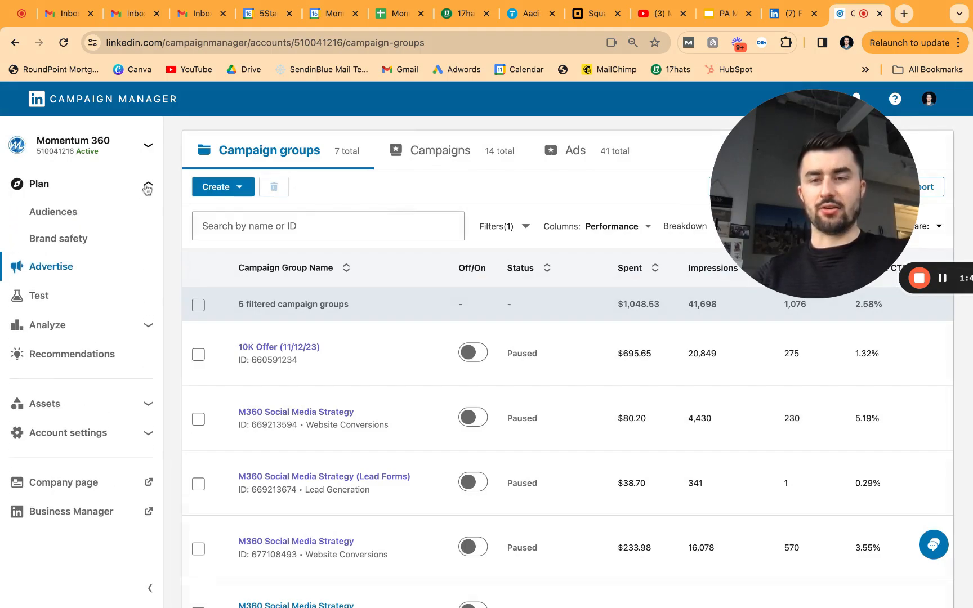
{"action": "left_click", "coordinate": [147, 187]}
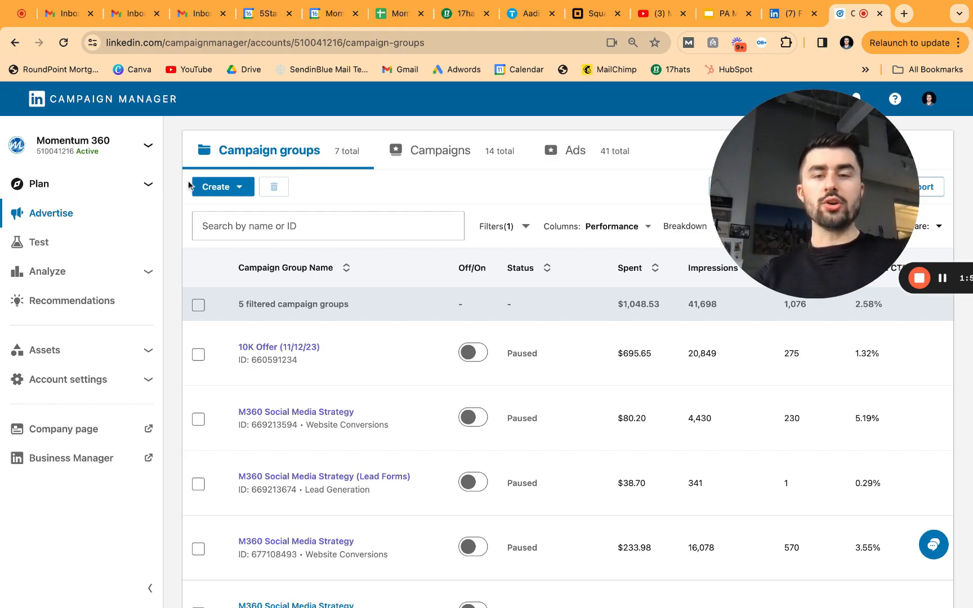
Start a new campaign and name its campaign group "360VTS - CRE (12/16/23)"
{"action": "left_click", "coordinate": [238, 190]}
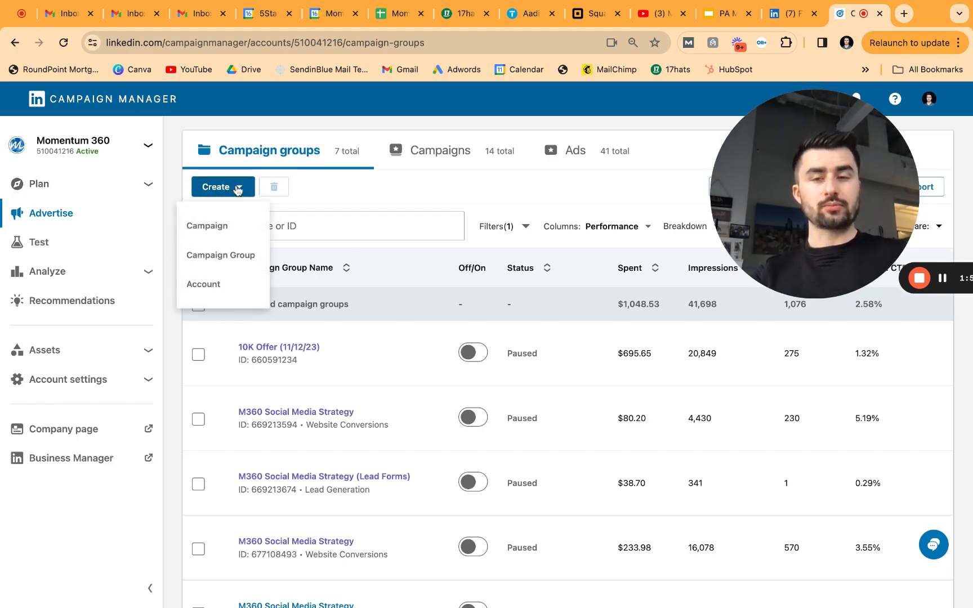
{"action": "left_click", "coordinate": [218, 227]}
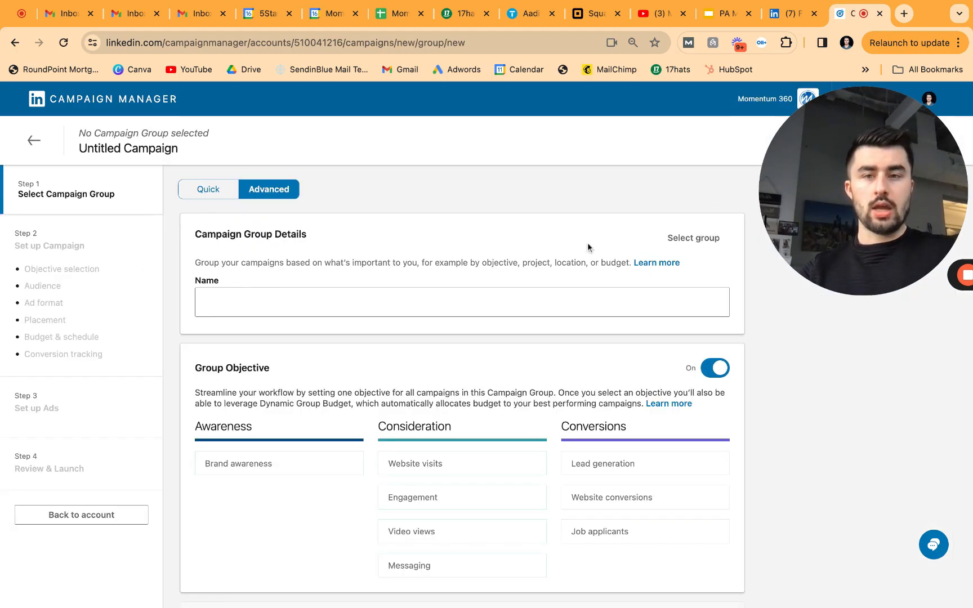
{"action": "scroll", "coordinate": [488, 289], "scroll_direction": "down", "scroll_amount": 1}
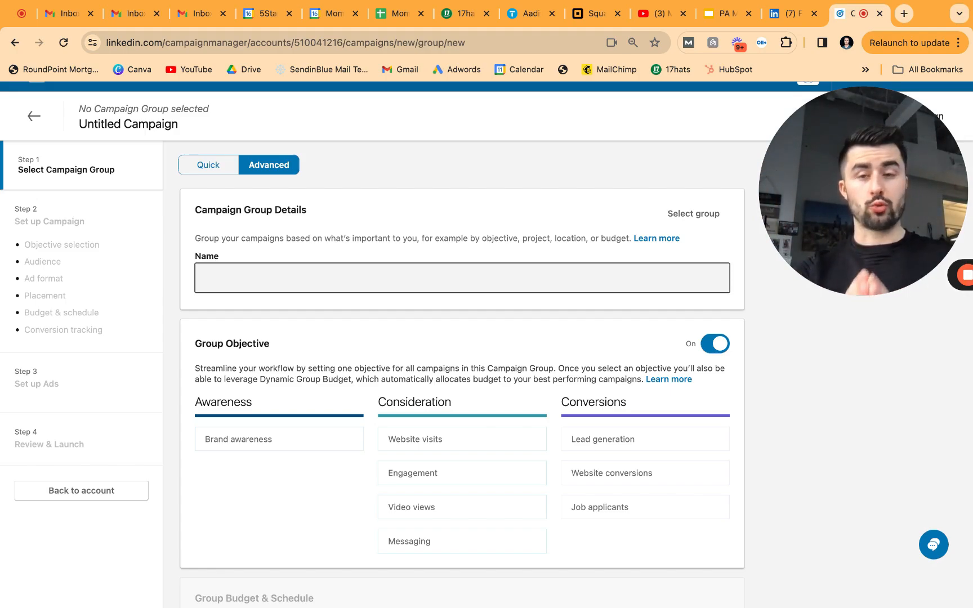
{"action": "left_click", "coordinate": [481, 272]}
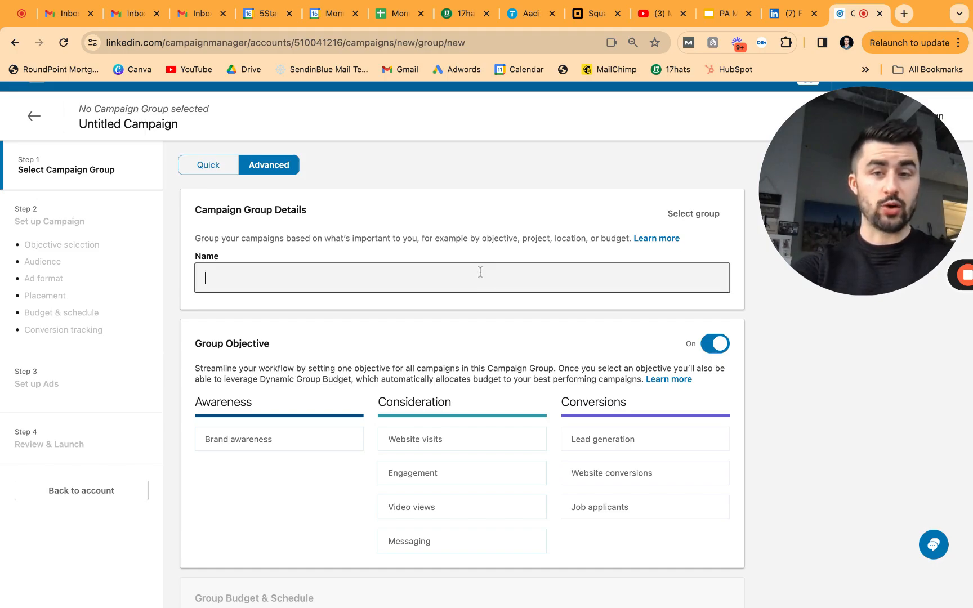
{"action": "type", "text": "M360 -"}
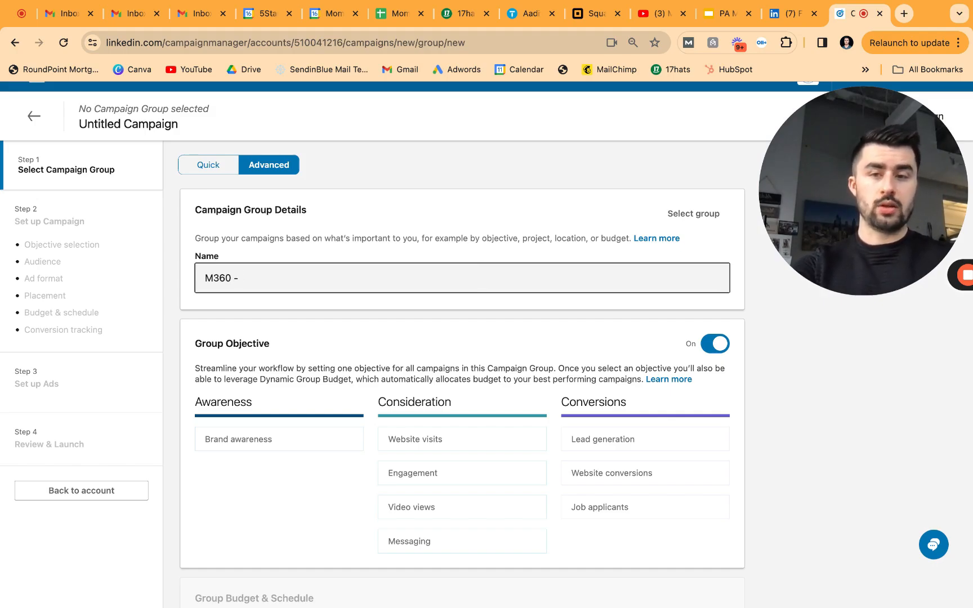
{"action": "type", "text": "3"}
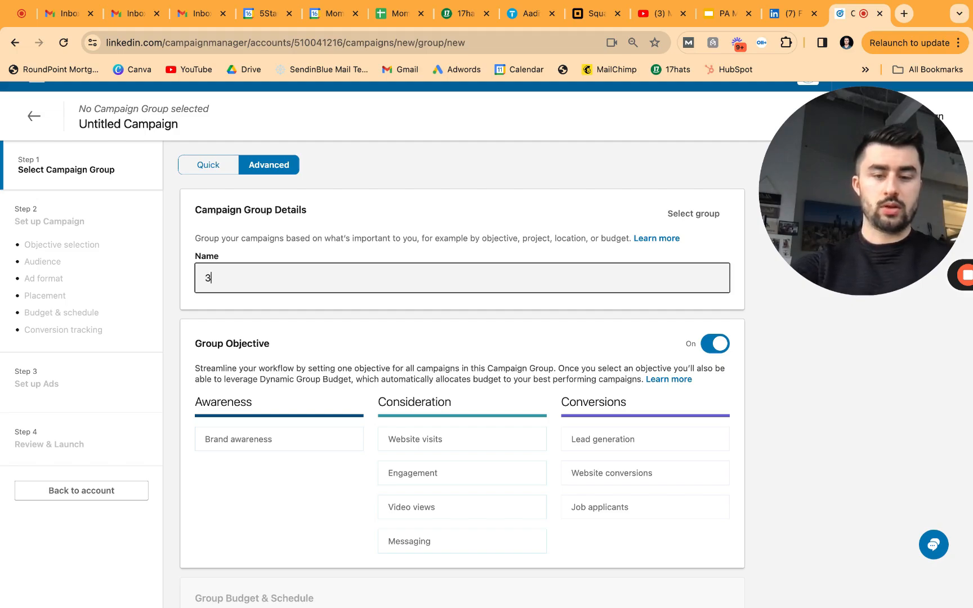
{"action": "type", "text": "60 "}
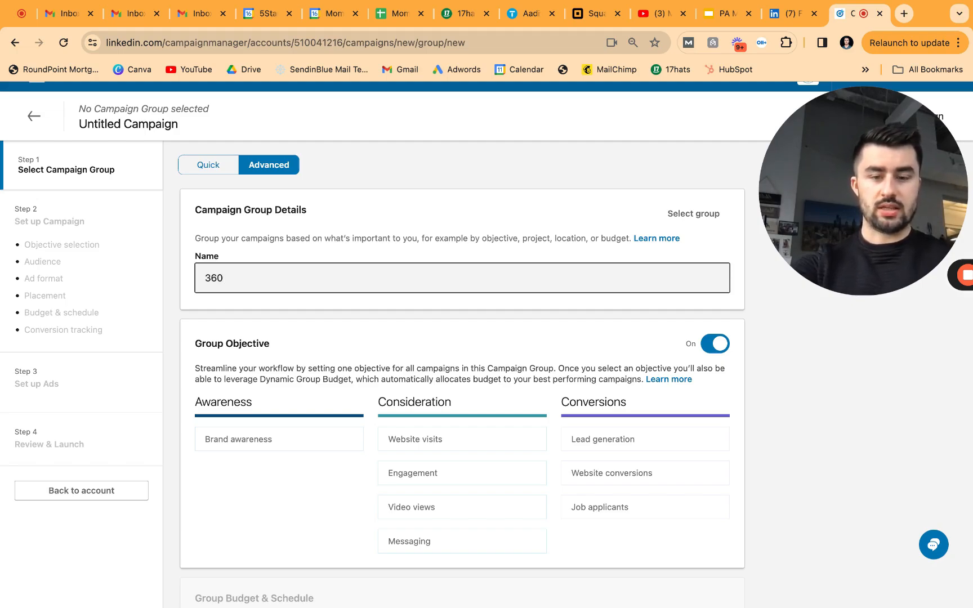
{"action": "type", "text": "VTS - C"}
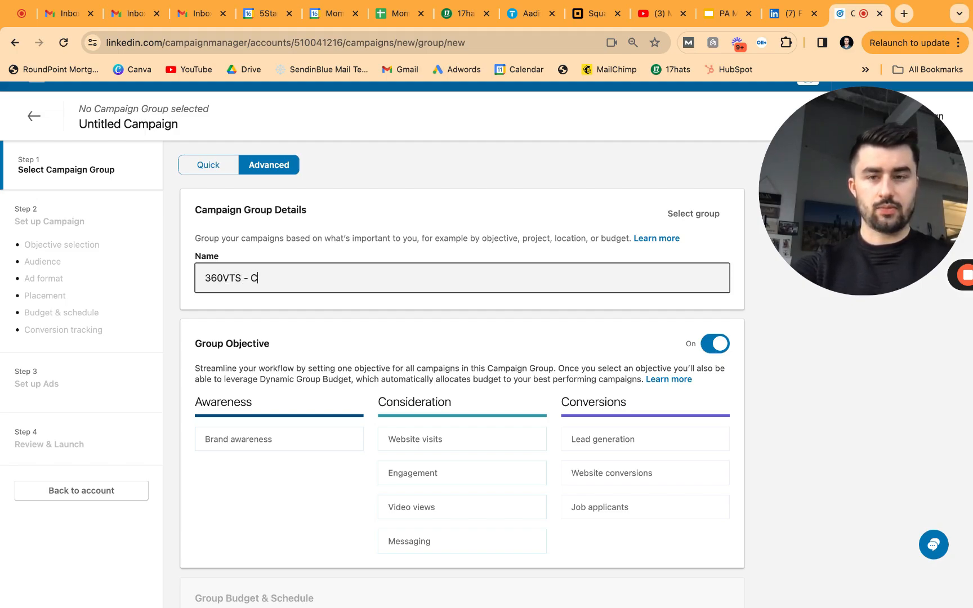
{"action": "type", "text": "RE"}
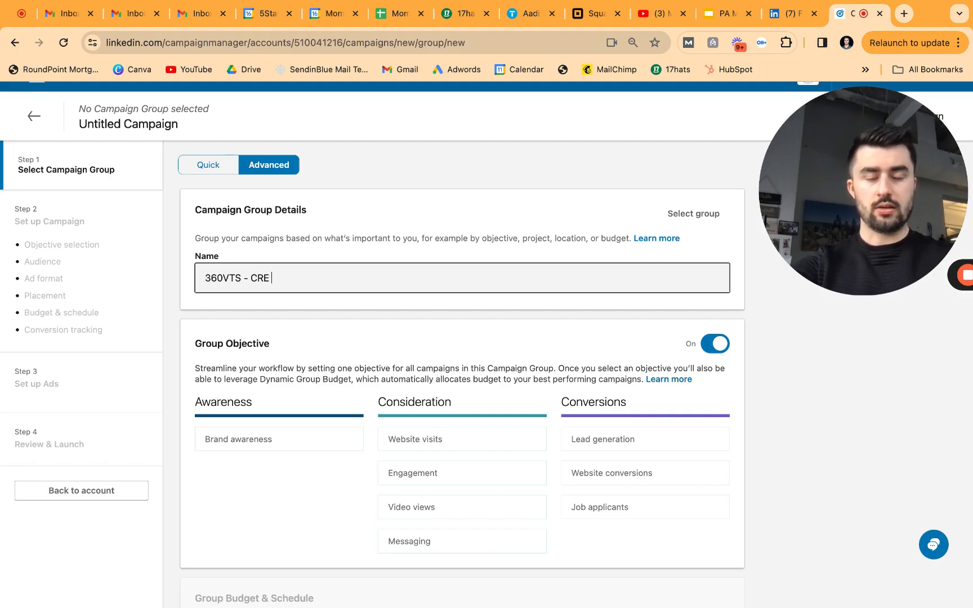
{"action": "type", "text": " (12"}
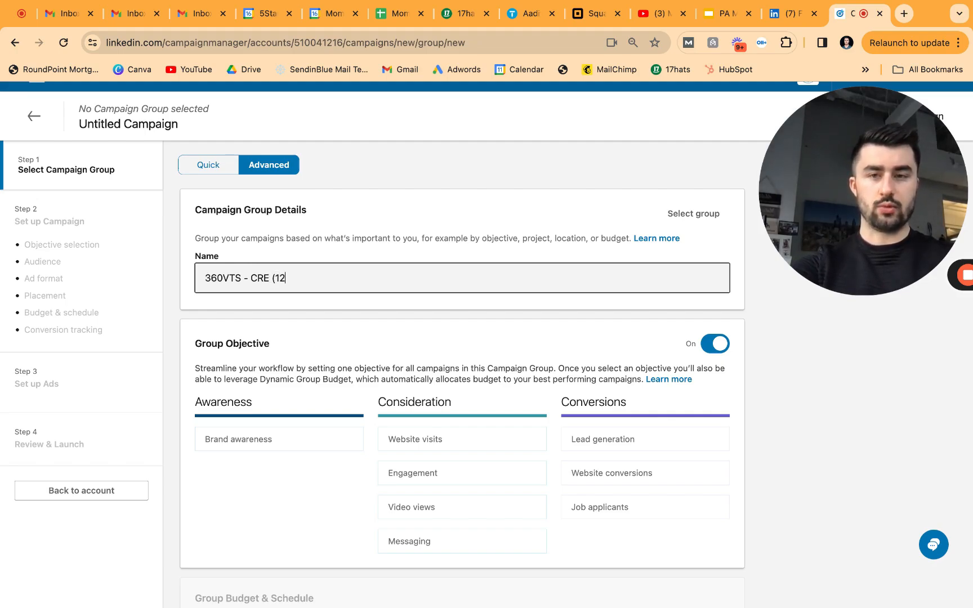
{"action": "type", "text": "/16/23)"}
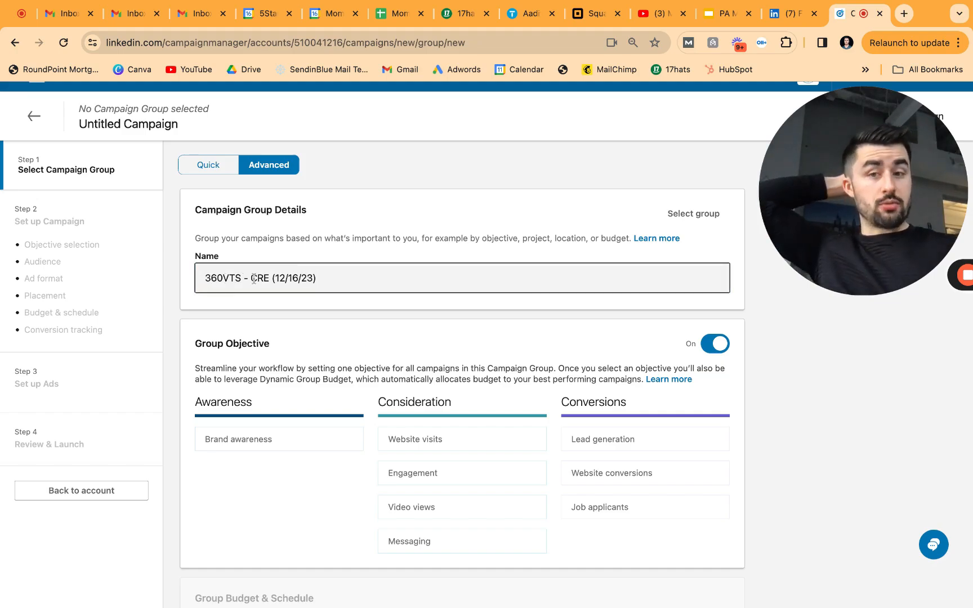
Compare the available group objectives and choose Lead generation for the campaign group
{"action": "scroll", "coordinate": [285, 309], "scroll_direction": "down", "scroll_amount": 3}
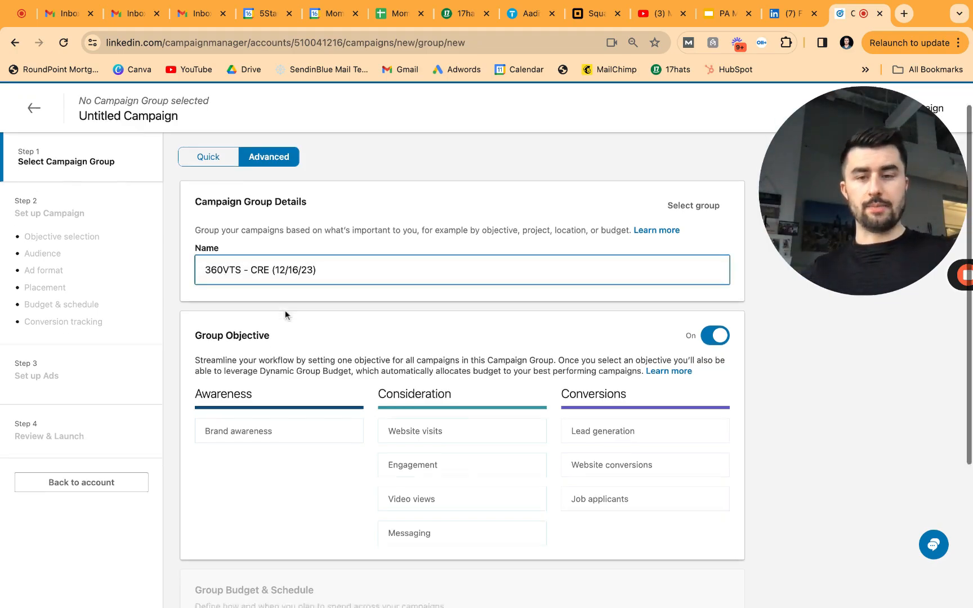
{"action": "scroll", "coordinate": [777, 361], "scroll_direction": "down", "scroll_amount": 2}
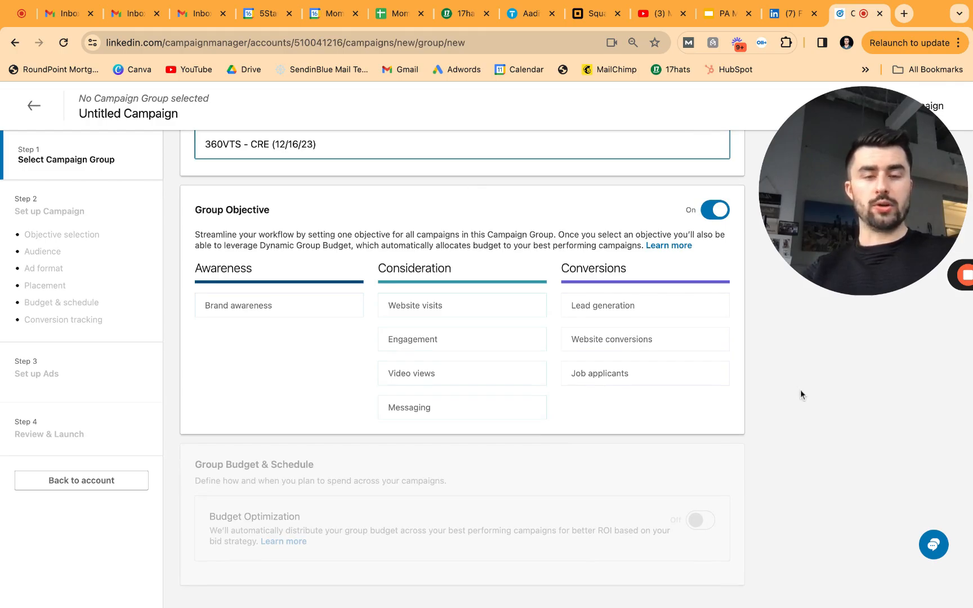
{"action": "scroll", "coordinate": [801, 391], "scroll_direction": "down", "scroll_amount": 1}
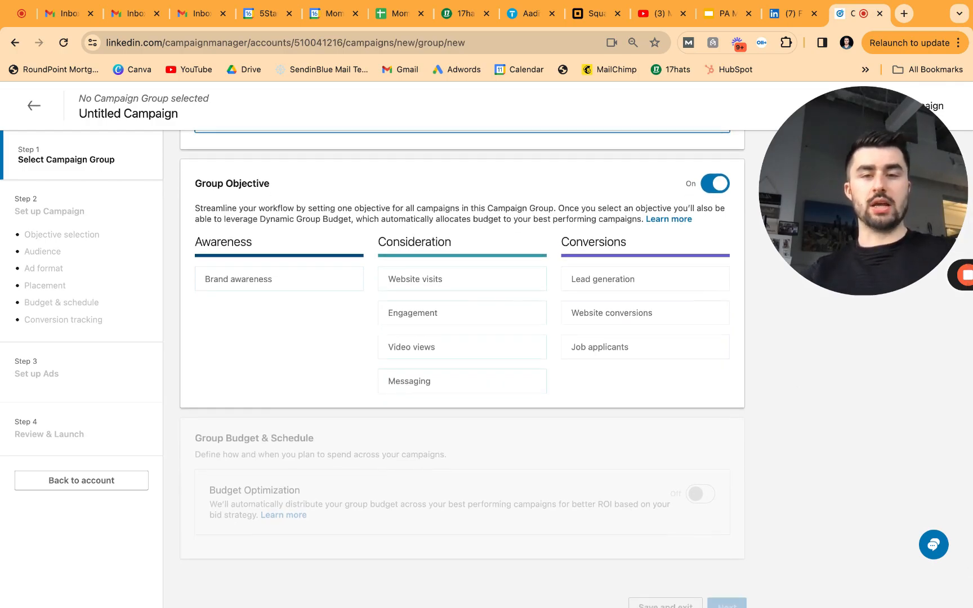
{"action": "scroll", "coordinate": [576, 369], "scroll_direction": "up", "scroll_amount": 1}
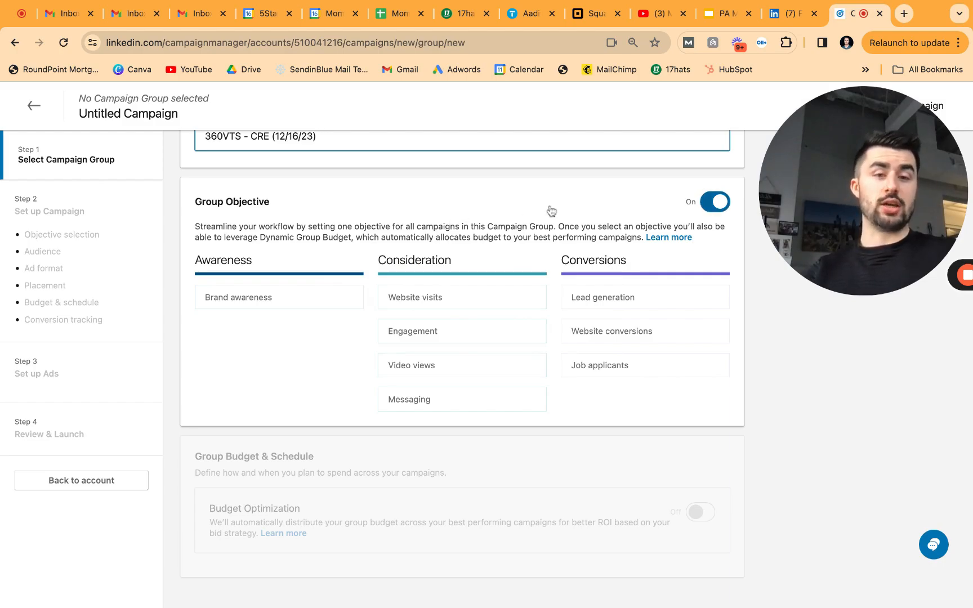
{"action": "mouse_move", "coordinate": [718, 299]}
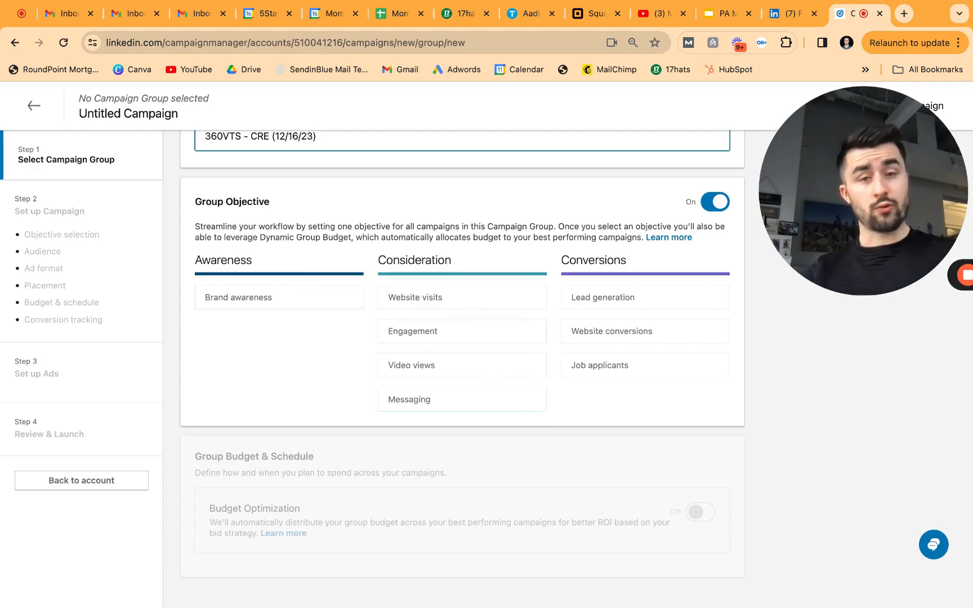
{"action": "mouse_move", "coordinate": [512, 381]}
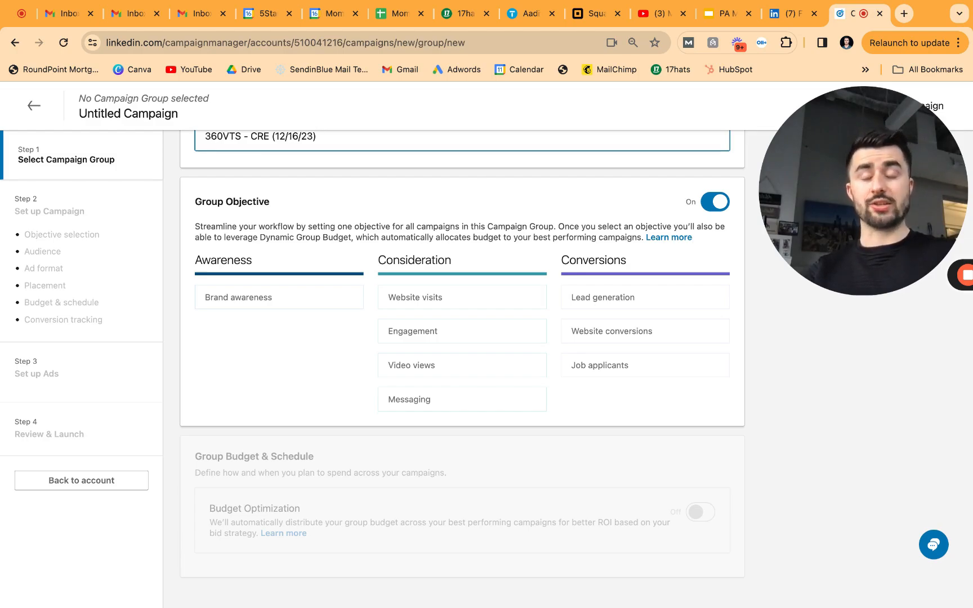
{"action": "mouse_move", "coordinate": [677, 299]}
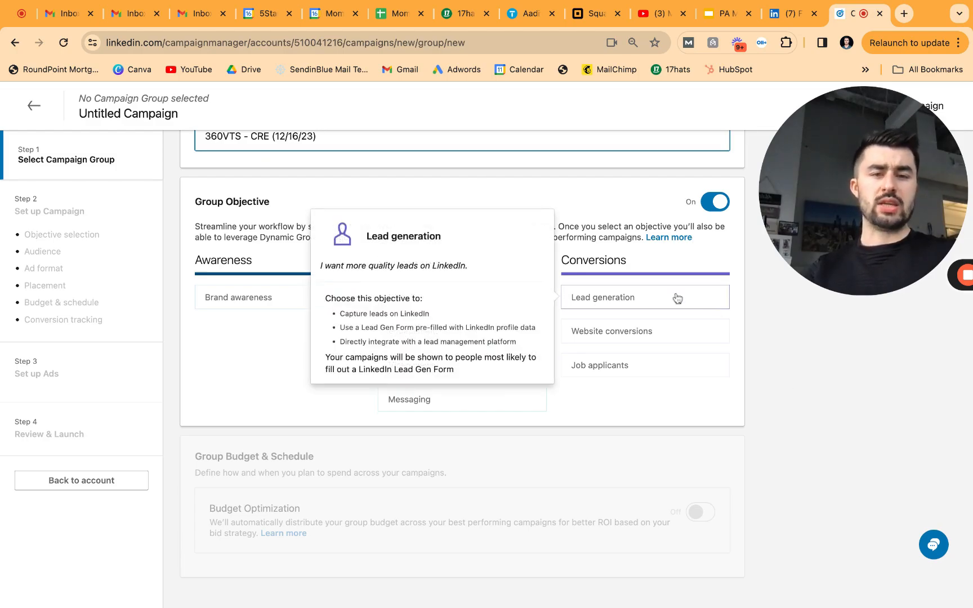
{"action": "mouse_move", "coordinate": [657, 336]}
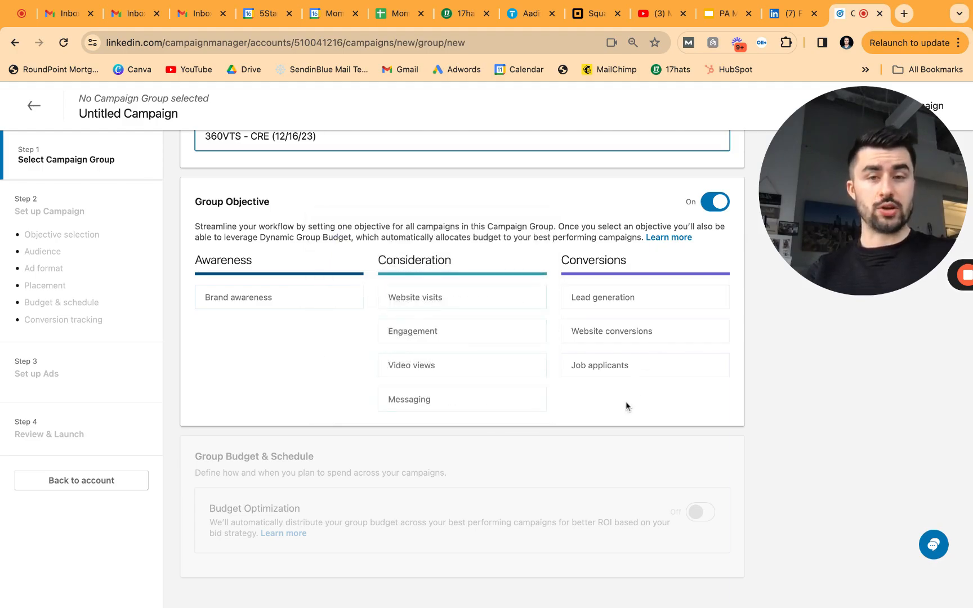
{"action": "mouse_move", "coordinate": [463, 300]}
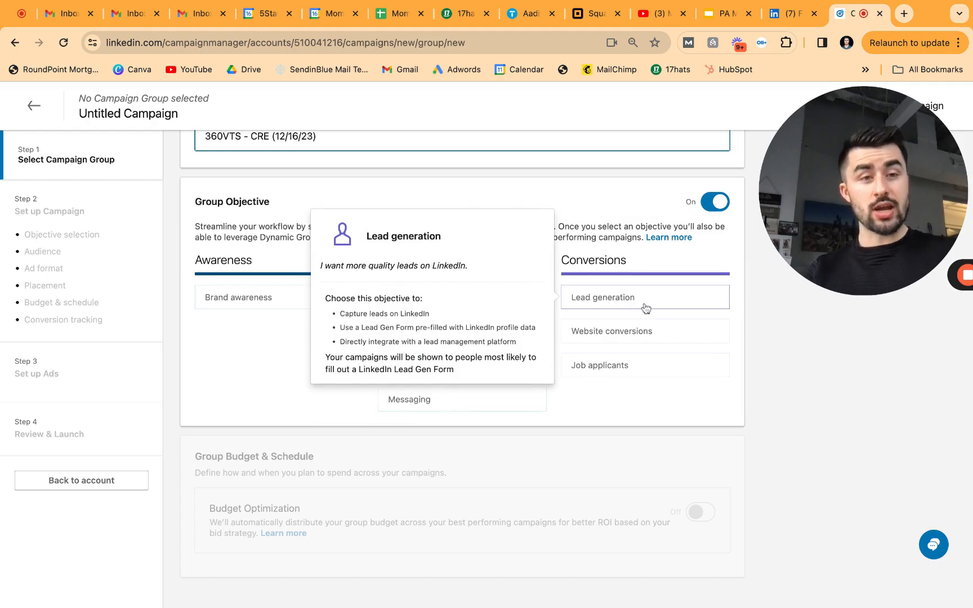
{"action": "mouse_move", "coordinate": [645, 331]}
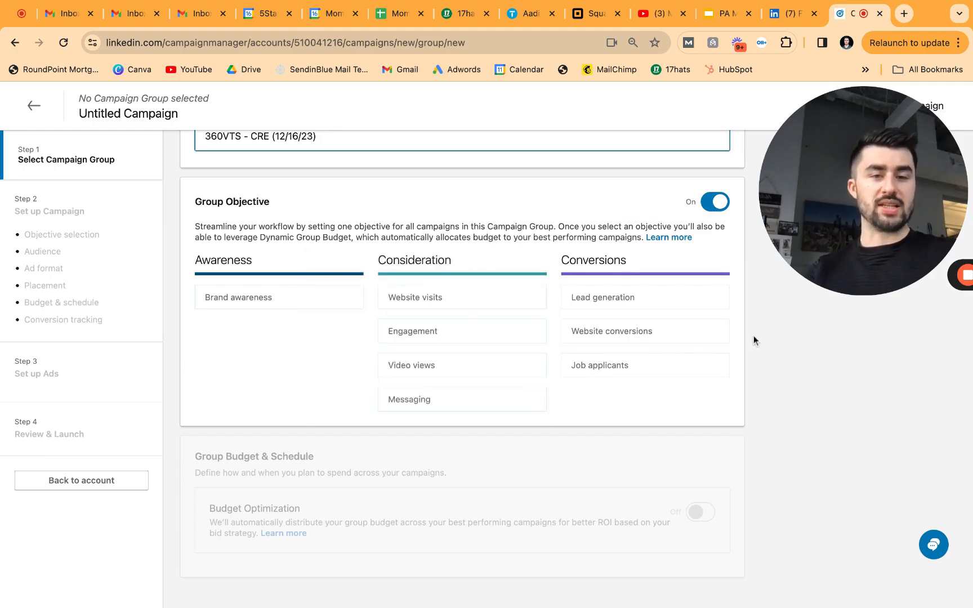
{"action": "mouse_move", "coordinate": [718, 298]}
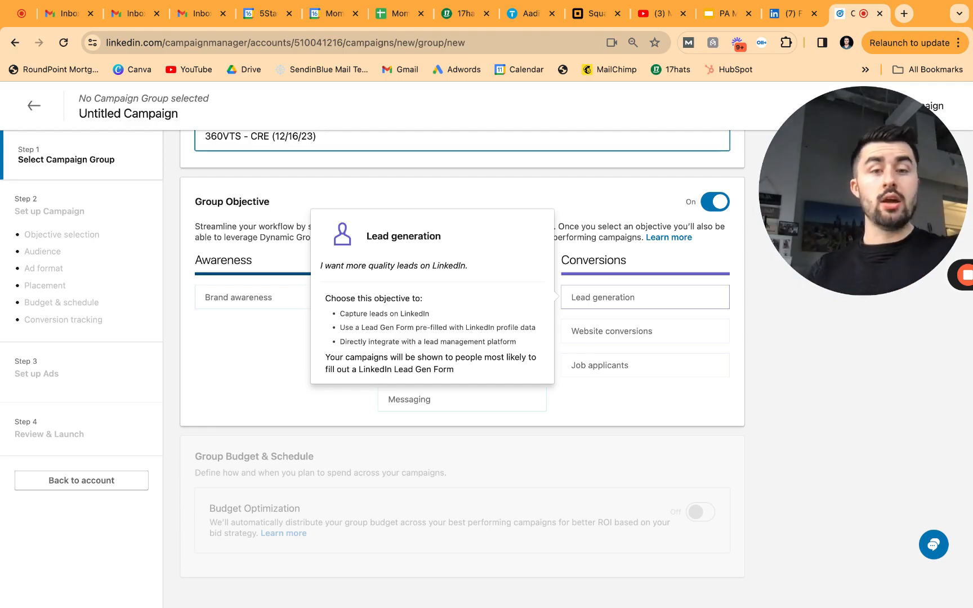
{"action": "mouse_move", "coordinate": [676, 336]}
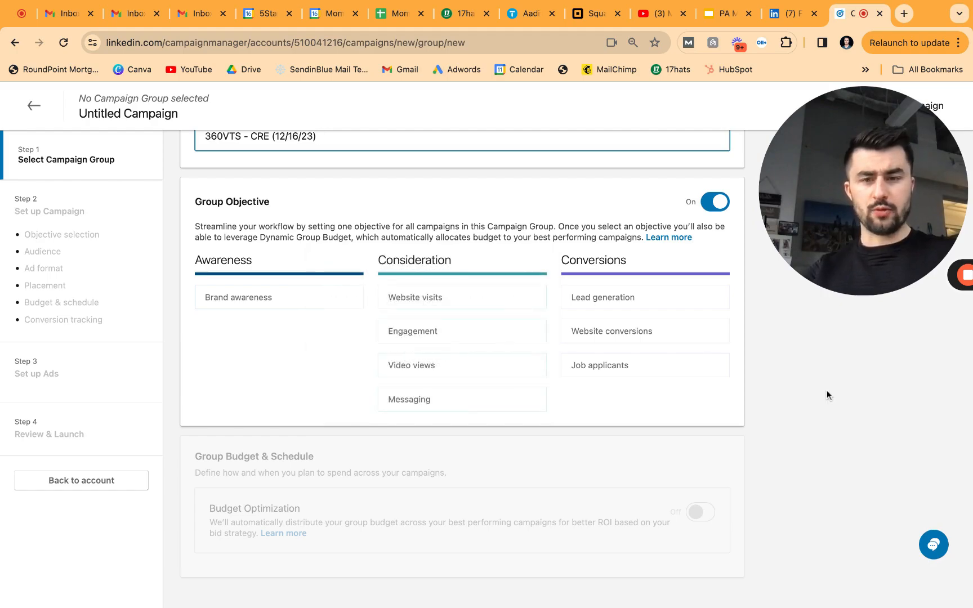
{"action": "left_click", "coordinate": [674, 304]}
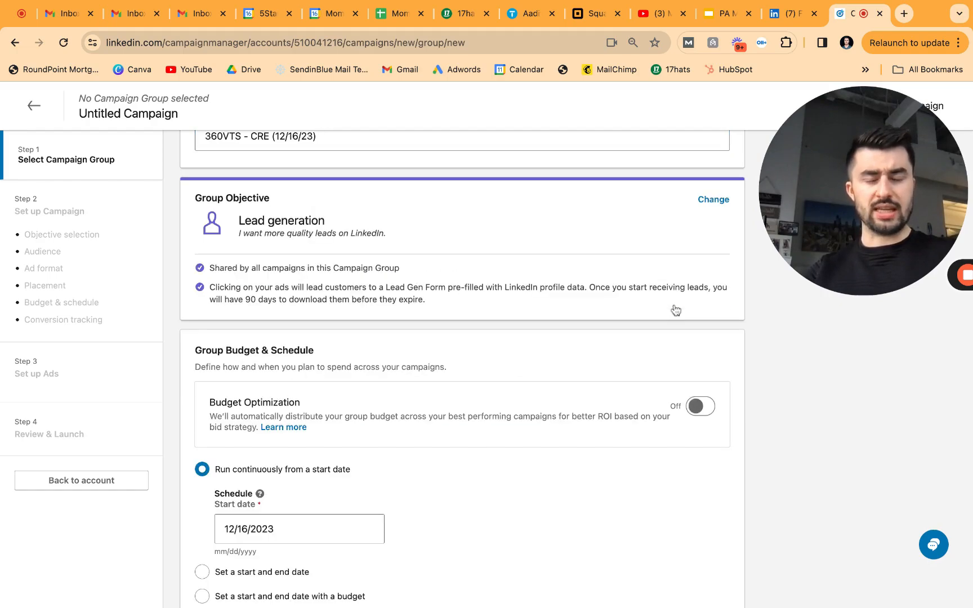
Turn on Budget Optimization for the campaign group and set its daily budget to $100
{"action": "scroll", "coordinate": [778, 392], "scroll_direction": "down", "scroll_amount": 3}
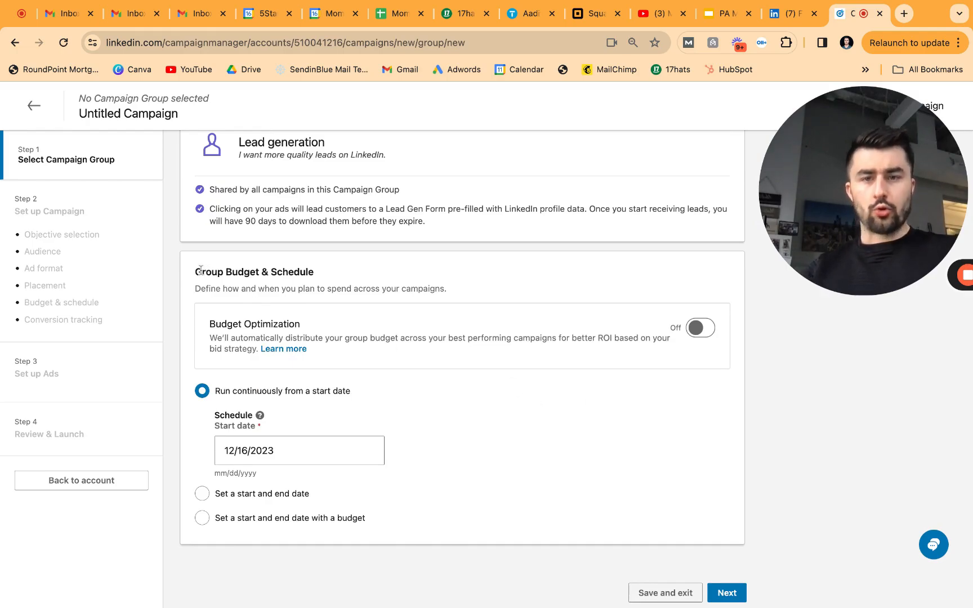
{"action": "scroll", "coordinate": [461, 284], "scroll_direction": "down", "scroll_amount": 2}
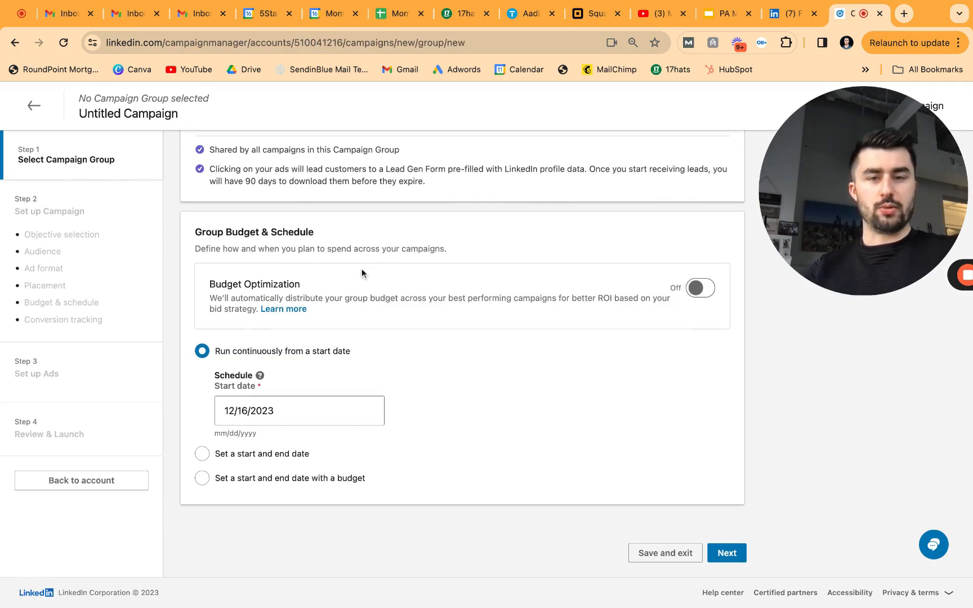
{"action": "left_click", "coordinate": [698, 300]}
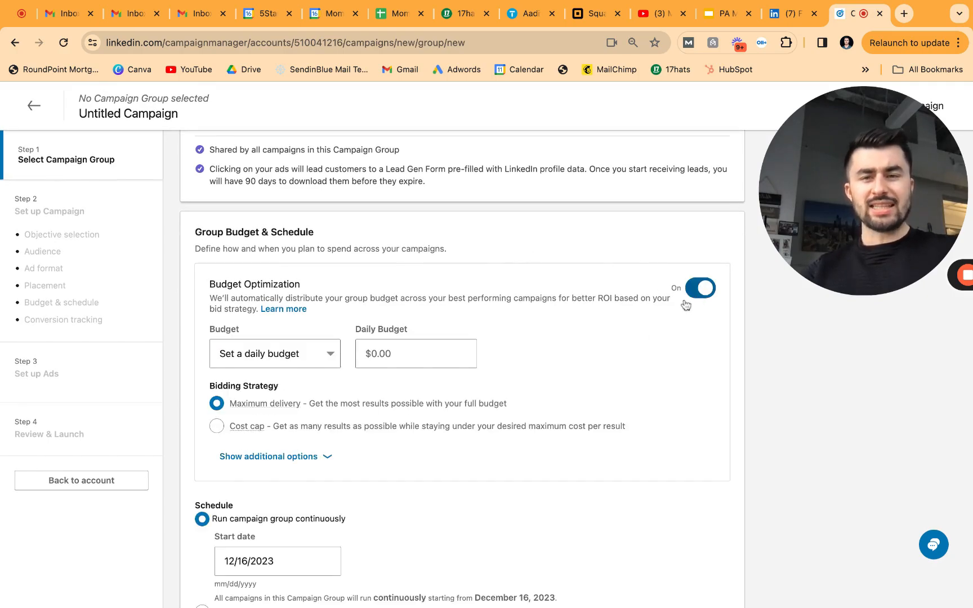
{"action": "scroll", "coordinate": [569, 396], "scroll_direction": "down", "scroll_amount": 3}
{"action": "scroll", "coordinate": [569, 396], "scroll_direction": "up", "scroll_amount": 2}
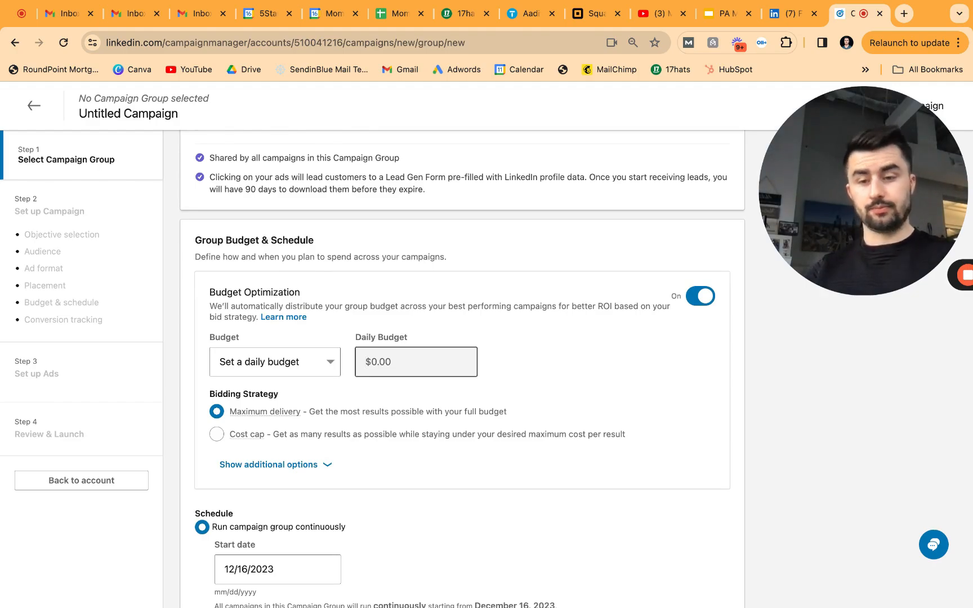
{"action": "type", "text": "100"}
{"action": "left_click", "coordinate": [556, 338]}
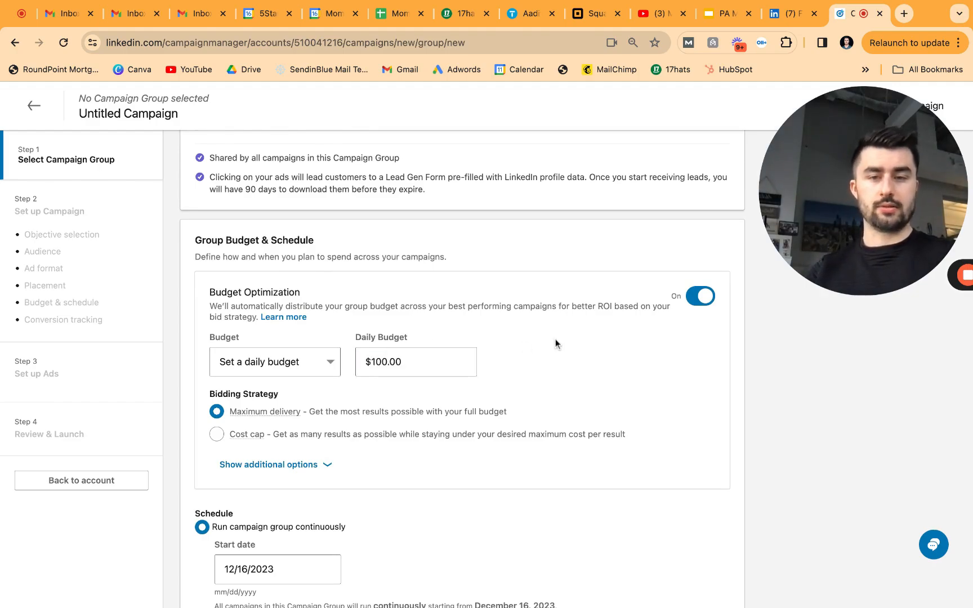
Reveal the additional bidding options and compare the Maximum delivery, Cost cap and Manual bidding strategies
{"action": "scroll", "coordinate": [623, 370], "scroll_direction": "down", "scroll_amount": 1}
{"action": "left_click", "coordinate": [336, 431]}
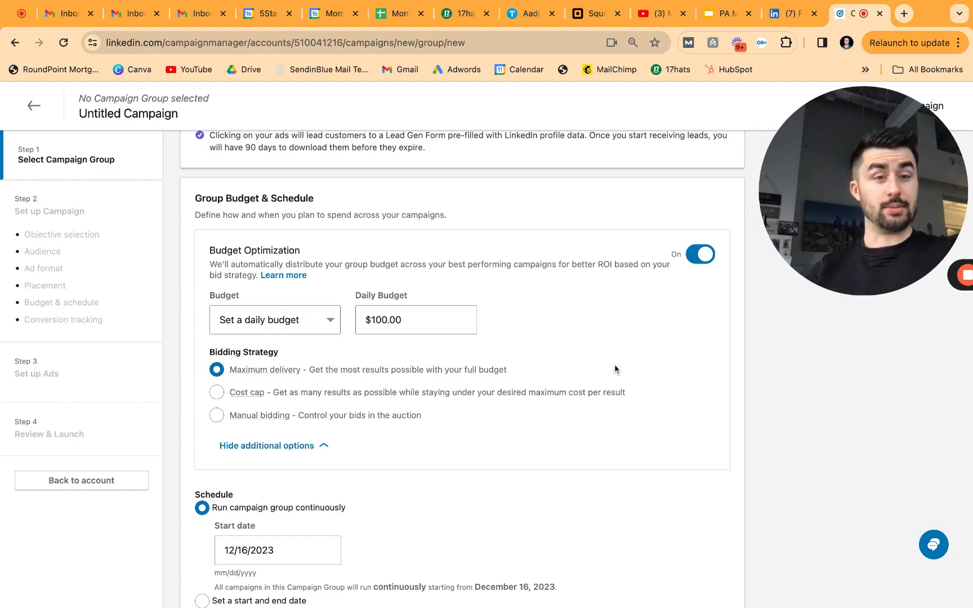
{"action": "scroll", "coordinate": [615, 369], "scroll_direction": "down", "scroll_amount": 3}
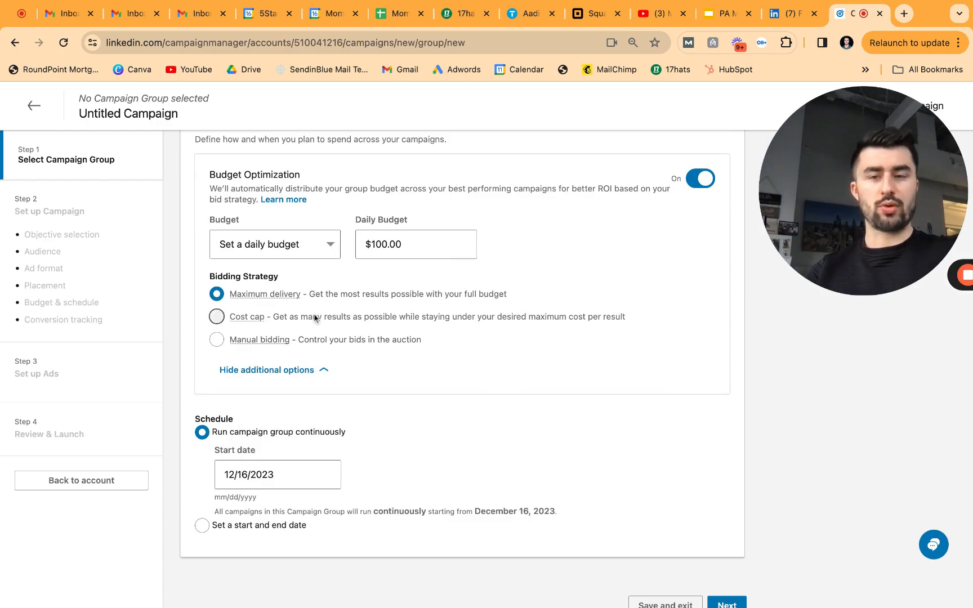
{"action": "scroll", "coordinate": [567, 332], "scroll_direction": "up", "scroll_amount": 1}
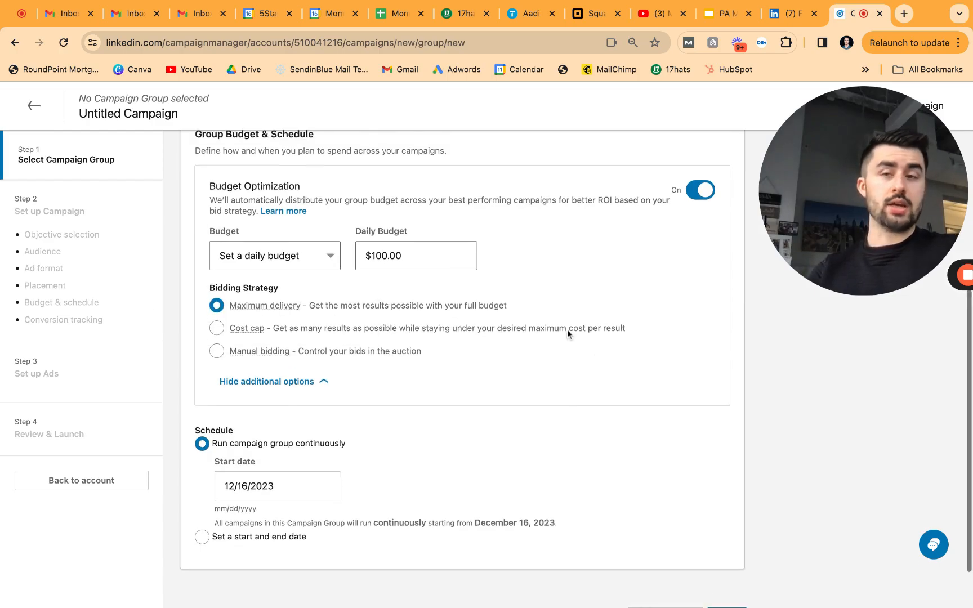
{"action": "scroll", "coordinate": [567, 331], "scroll_direction": "up", "scroll_amount": 1}
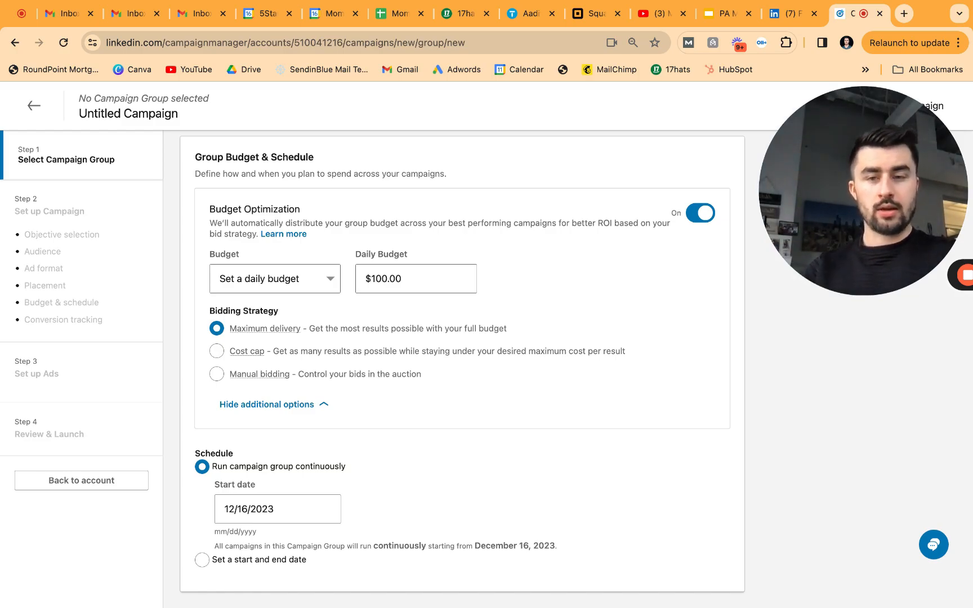
Schedule the campaign group with a start and end date, ending 12/31/2023, and continue to the campaign setup
{"action": "scroll", "coordinate": [343, 371], "scroll_direction": "down", "scroll_amount": 3}
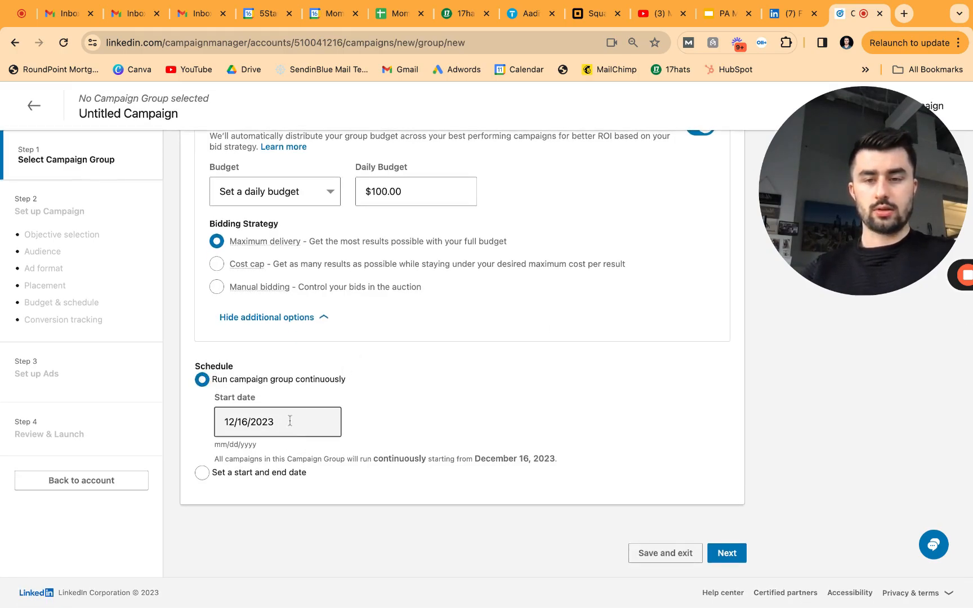
{"action": "left_click", "coordinate": [203, 472]}
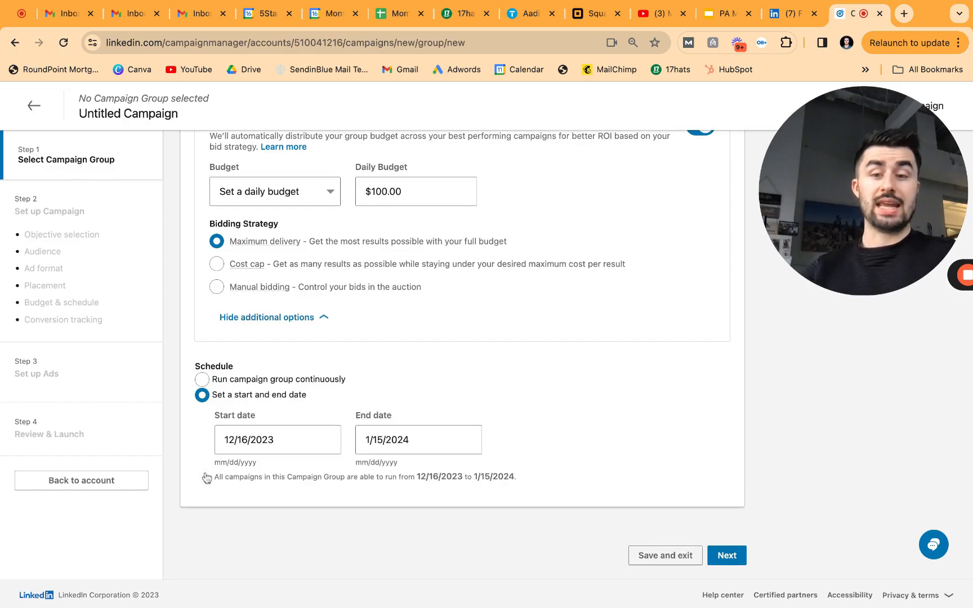
{"action": "left_click", "coordinate": [441, 439]}
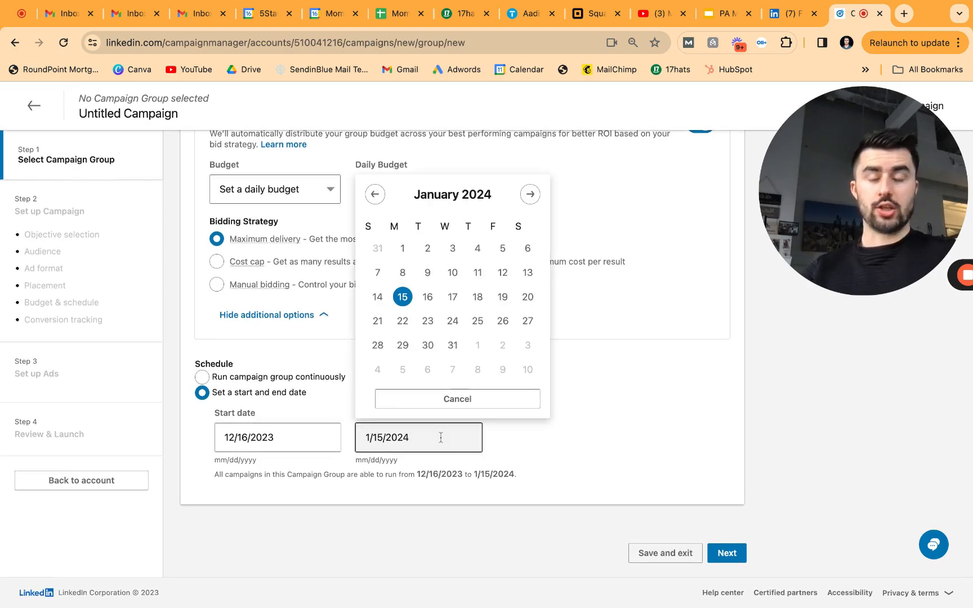
{"action": "left_click", "coordinate": [374, 197]}
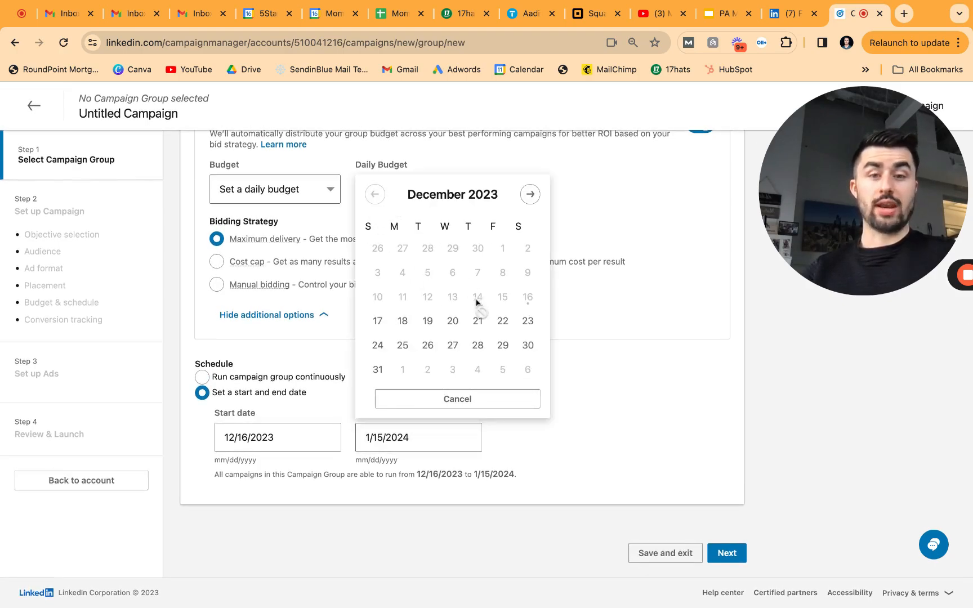
{"action": "left_click", "coordinate": [378, 370]}
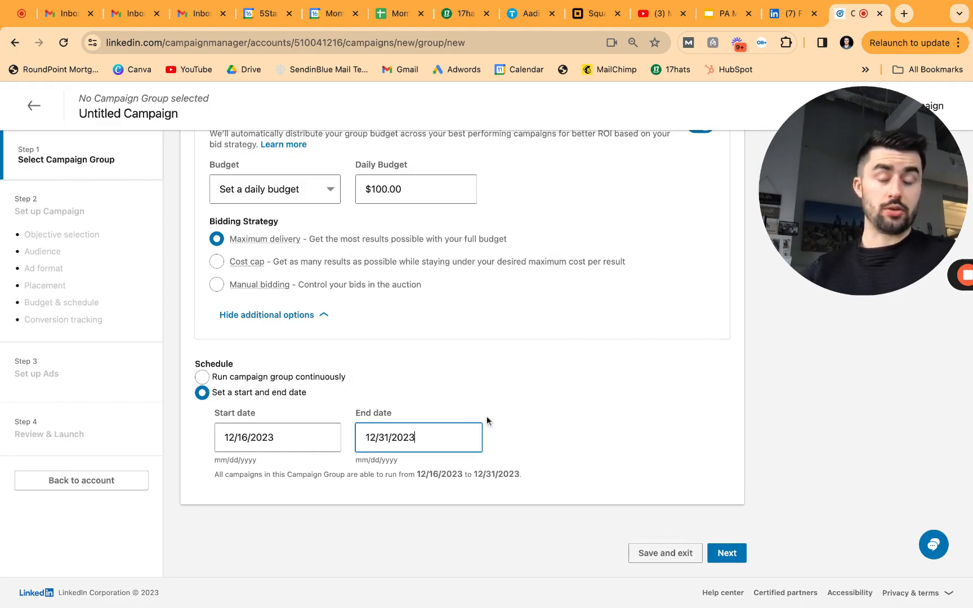
{"action": "left_click", "coordinate": [728, 554]}
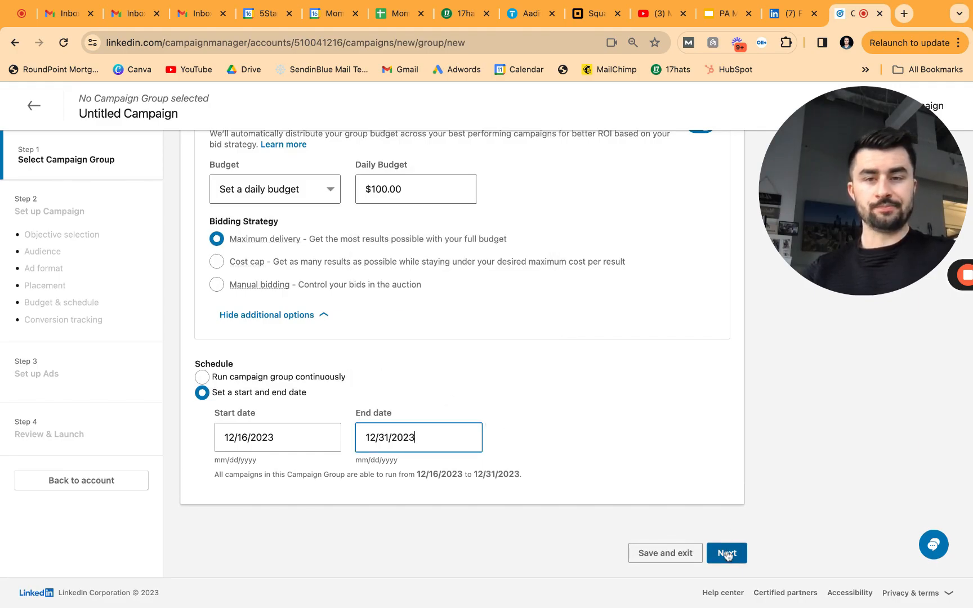
{"action": "left_click", "coordinate": [727, 554]}
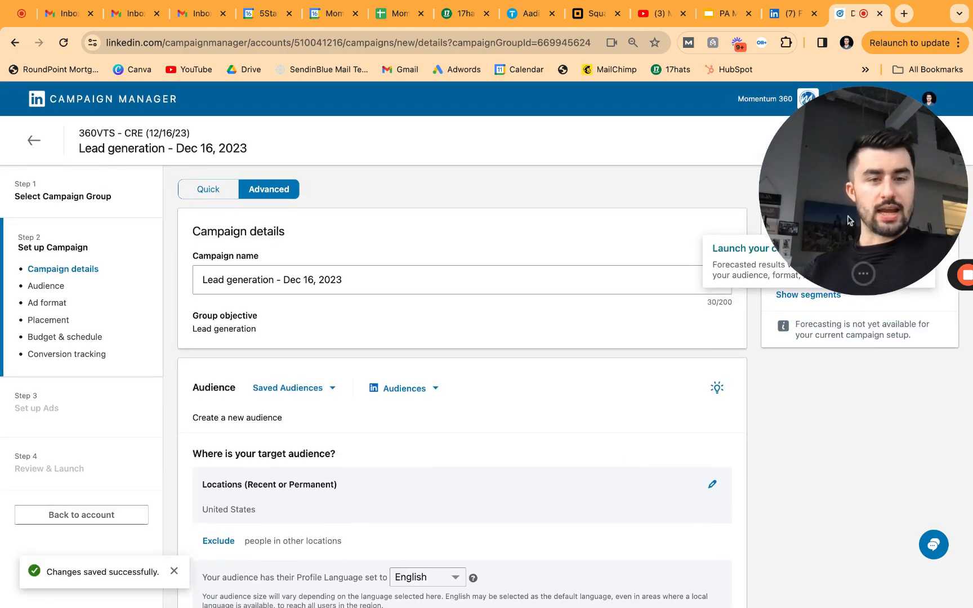
{"action": "left_click_drag", "start_coordinate": [834, 217], "coordinate": [571, 218]}
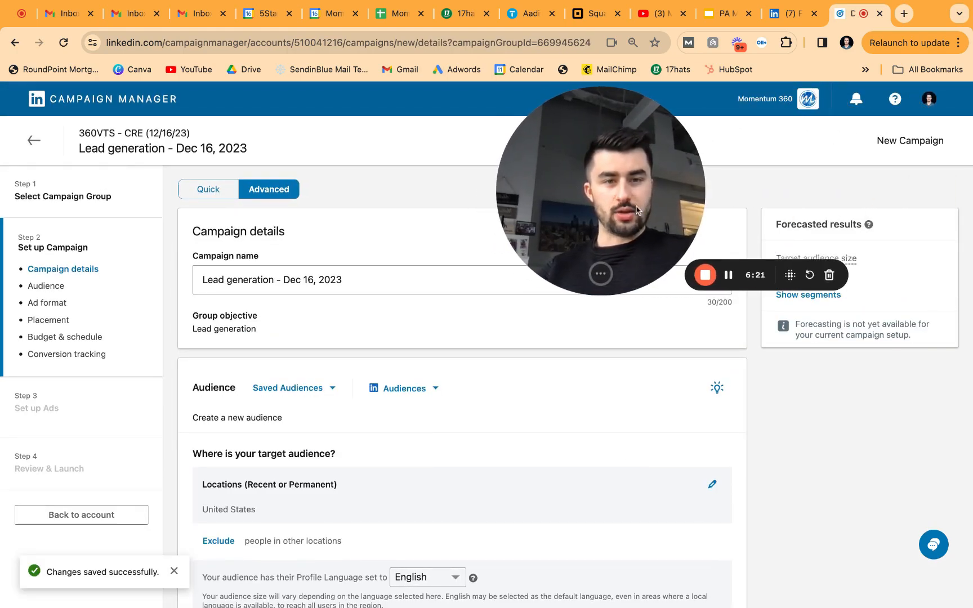
{"action": "left_click", "coordinate": [597, 275]}
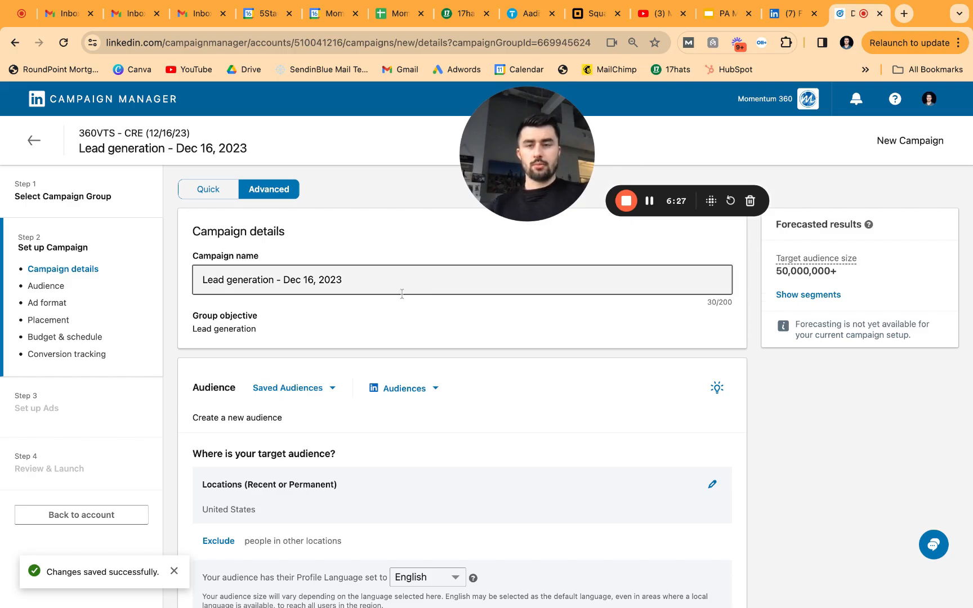
Rename the campaign as "360VTS - CRE - Philadelphia (12/16/23)"
{"action": "left_click_drag", "start_coordinate": [381, 287], "coordinate": [189, 285]}
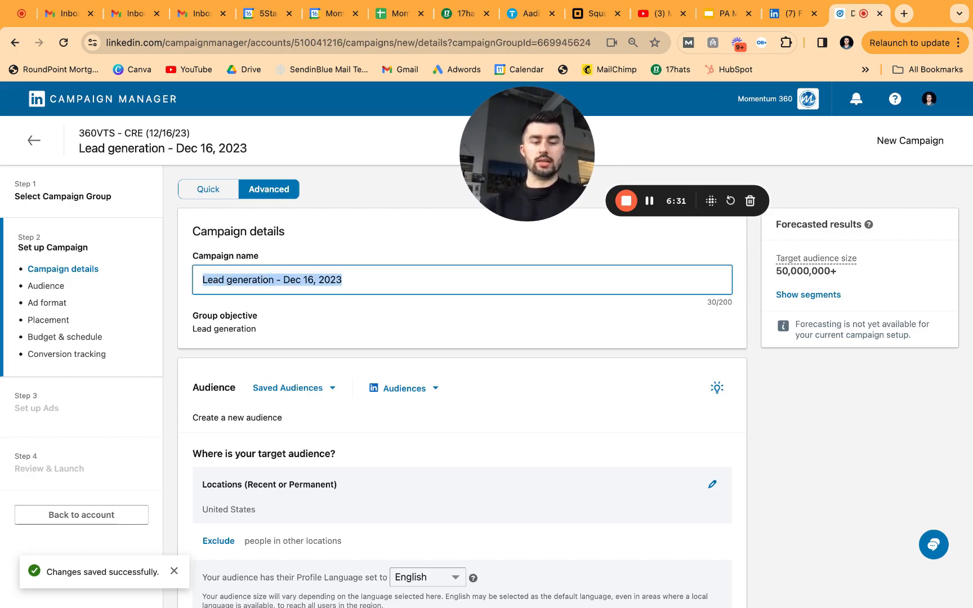
{"action": "key", "text": "BackSpace"}
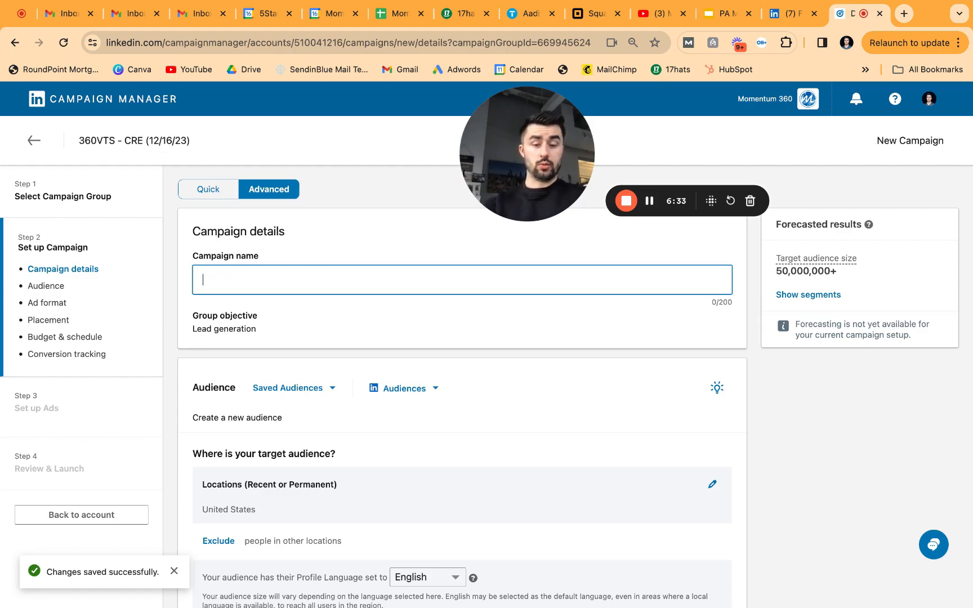
{"action": "type", "text": "360"}
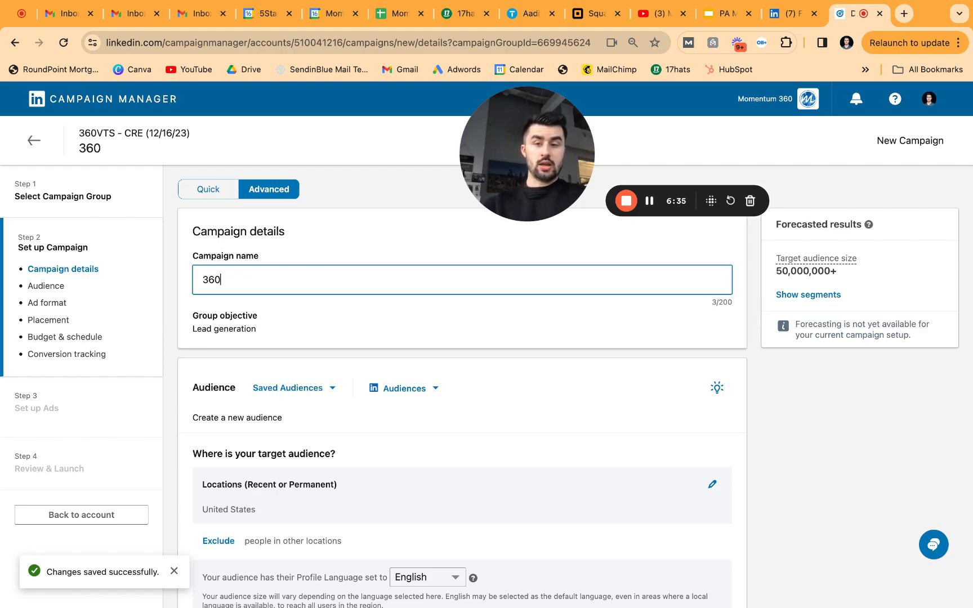
{"action": "type", "text": "VTS - C"}
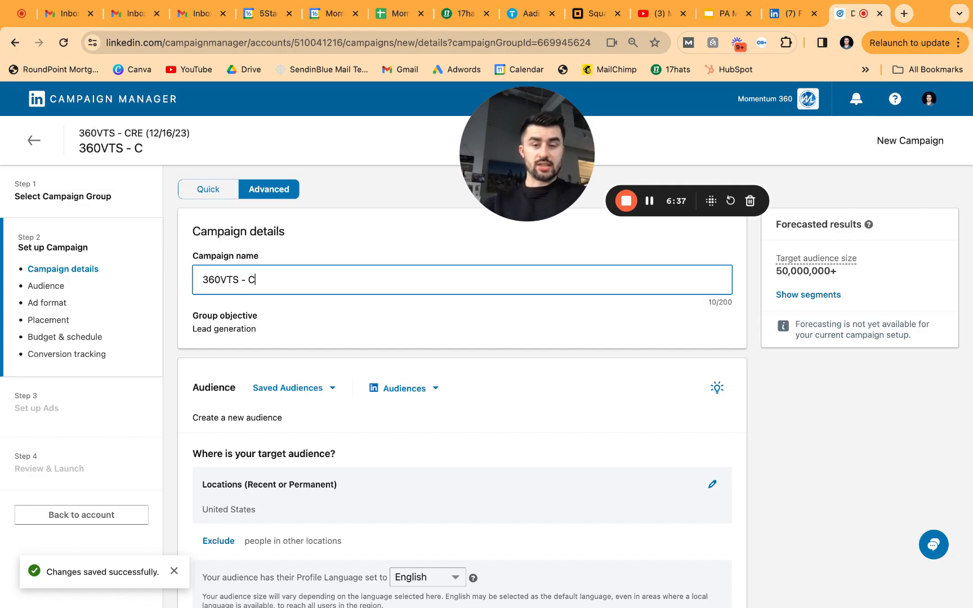
{"action": "type", "text": "RE - Philadelphia "}
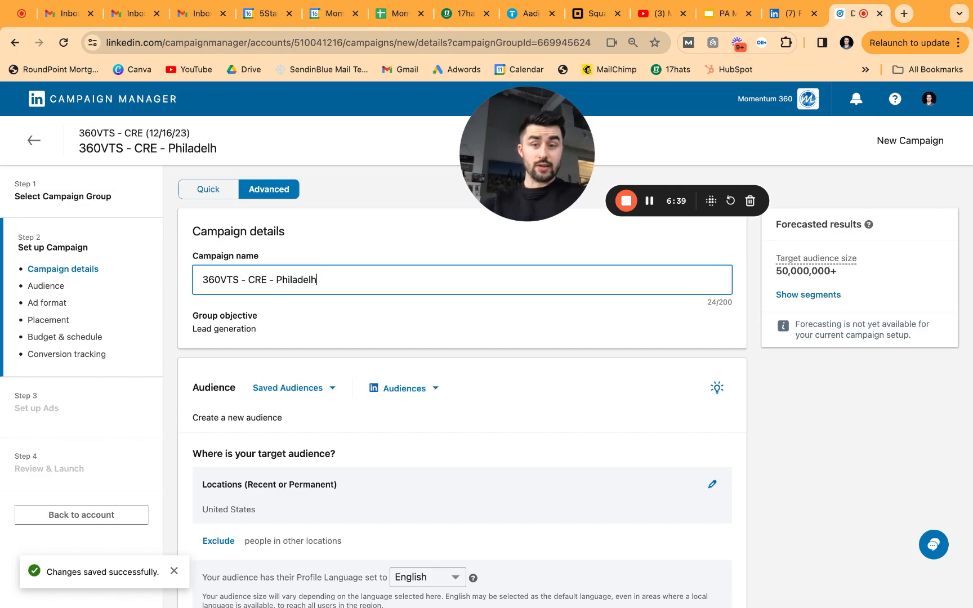
{"action": "type", "text": "(1"}
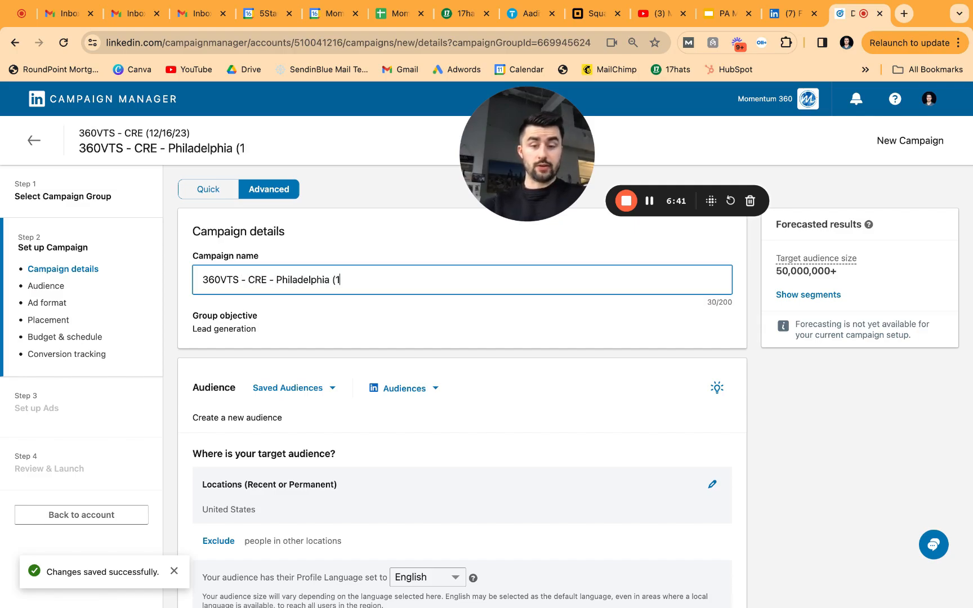
{"action": "type", "text": "2/16/"}
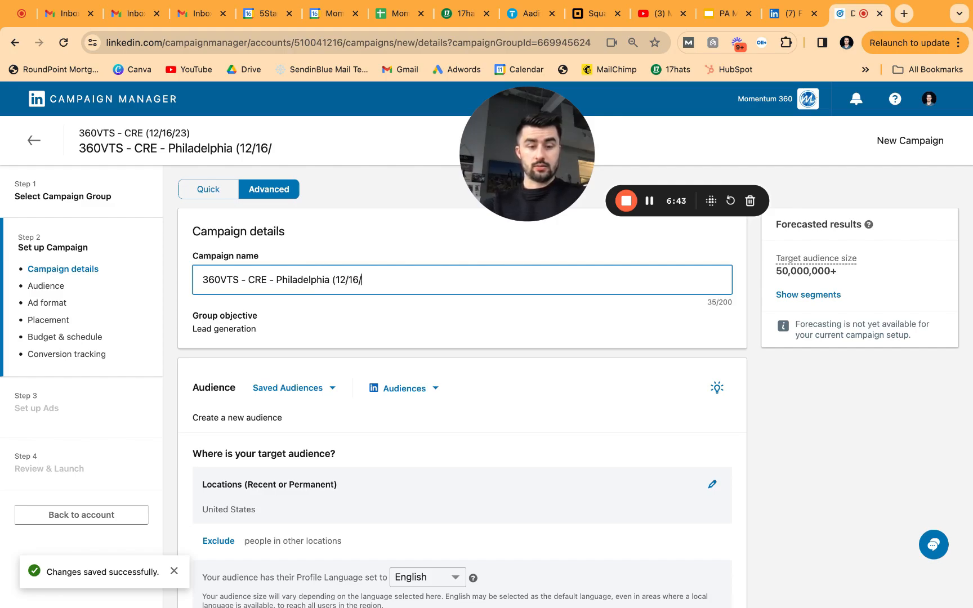
{"action": "type", "text": "23)"}
{"action": "left_click", "coordinate": [265, 260]}
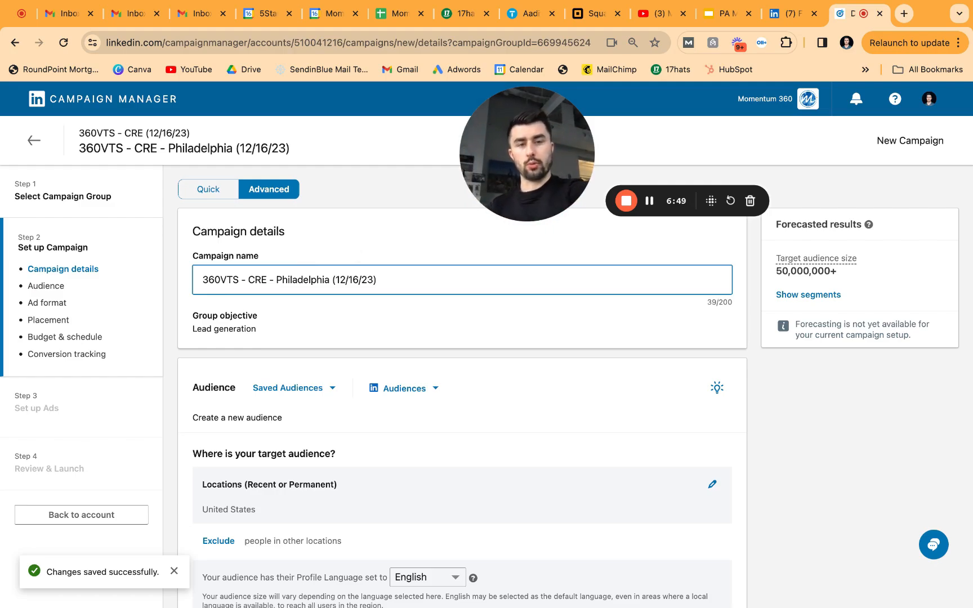
Review the campaign's prefilled audience section, including the location, profile language, included attributes and narrowing options
{"action": "scroll", "coordinate": [265, 296], "scroll_direction": "down", "scroll_amount": 1}
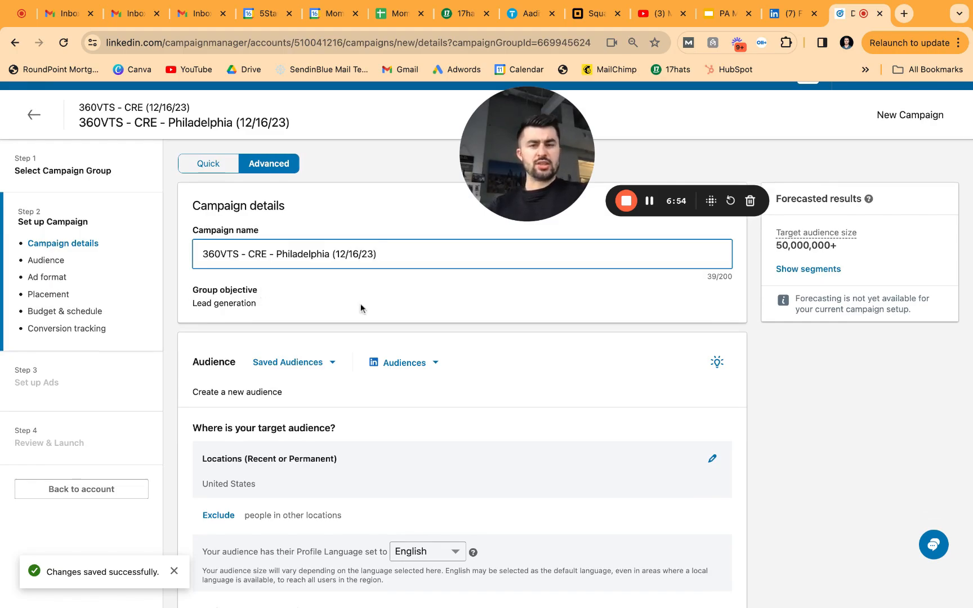
{"action": "scroll", "coordinate": [363, 308], "scroll_direction": "down", "scroll_amount": 1}
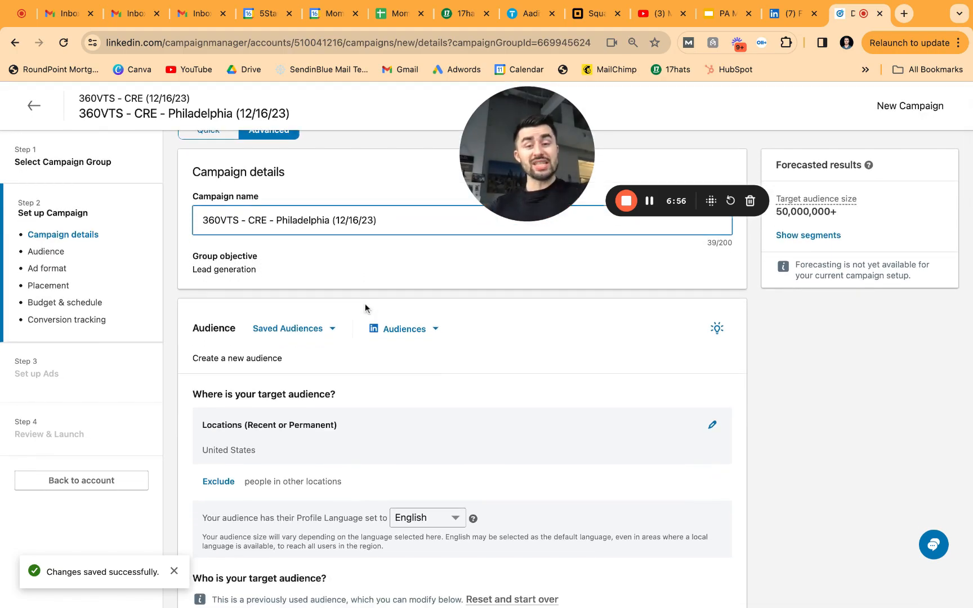
{"action": "scroll", "coordinate": [365, 304], "scroll_direction": "down", "scroll_amount": 5}
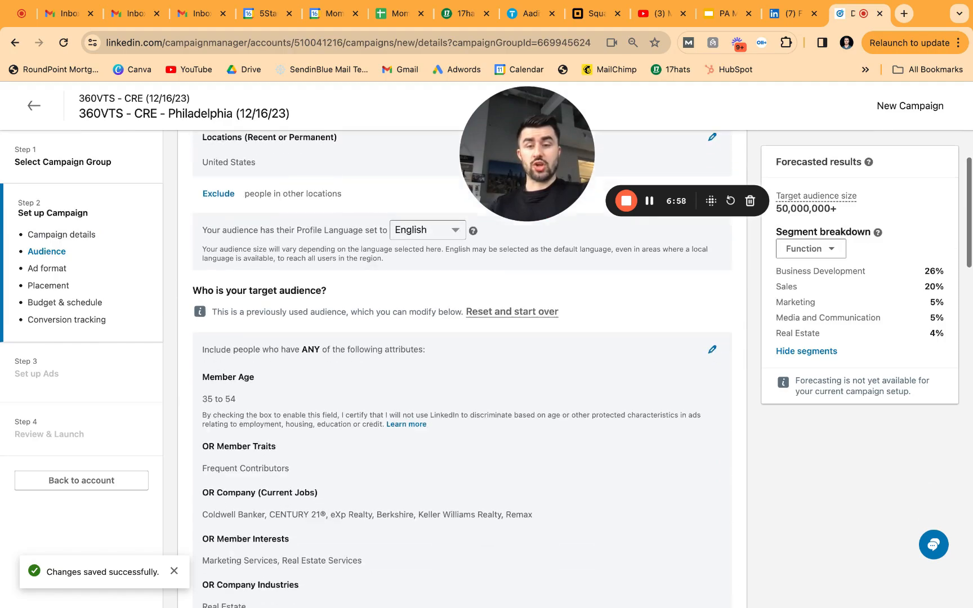
{"action": "scroll", "coordinate": [462, 369], "scroll_direction": "down", "scroll_amount": 5}
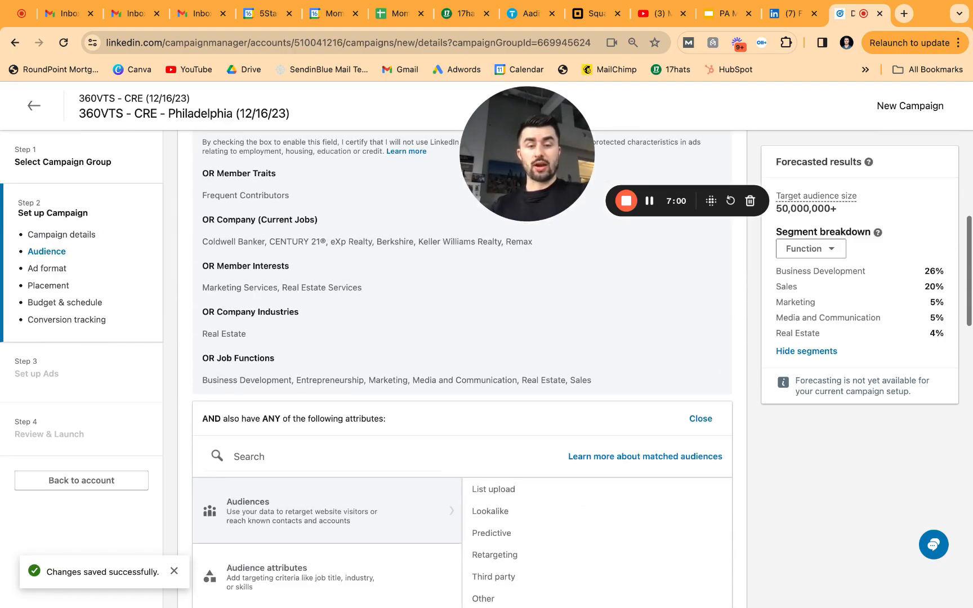
{"action": "scroll", "coordinate": [450, 376], "scroll_direction": "down", "scroll_amount": 1}
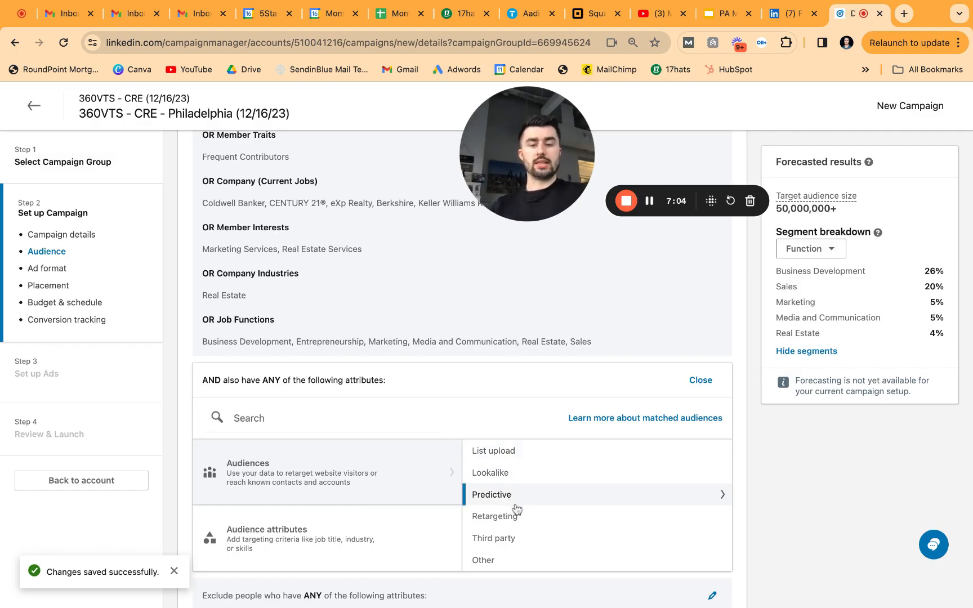
{"action": "scroll", "coordinate": [472, 447], "scroll_direction": "up", "scroll_amount": 6}
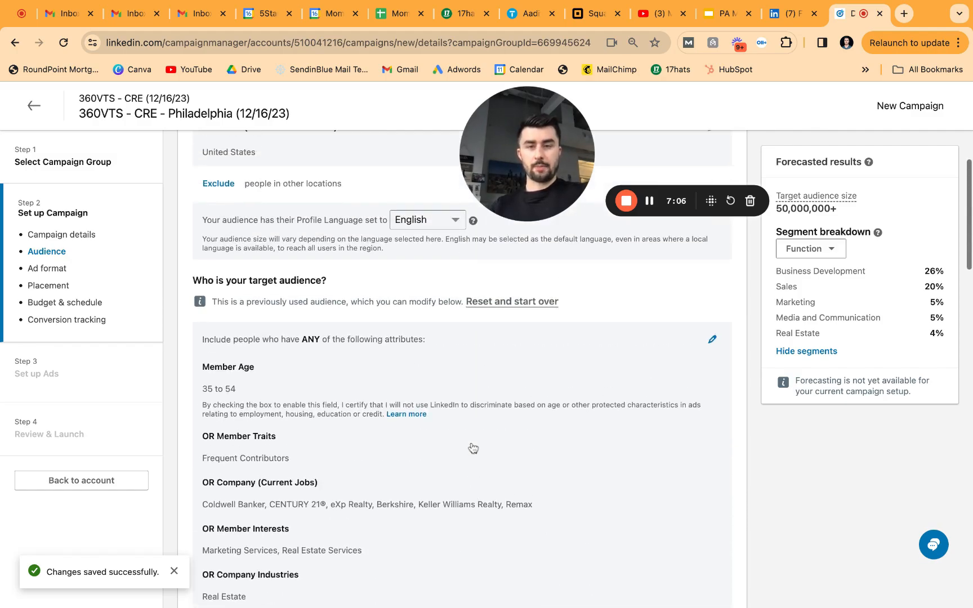
Browse the saved audiences and LinkedIn's predefined audiences without applying any of them
{"action": "scroll", "coordinate": [473, 448], "scroll_direction": "up", "scroll_amount": 4}
{"action": "left_click", "coordinate": [336, 237]}
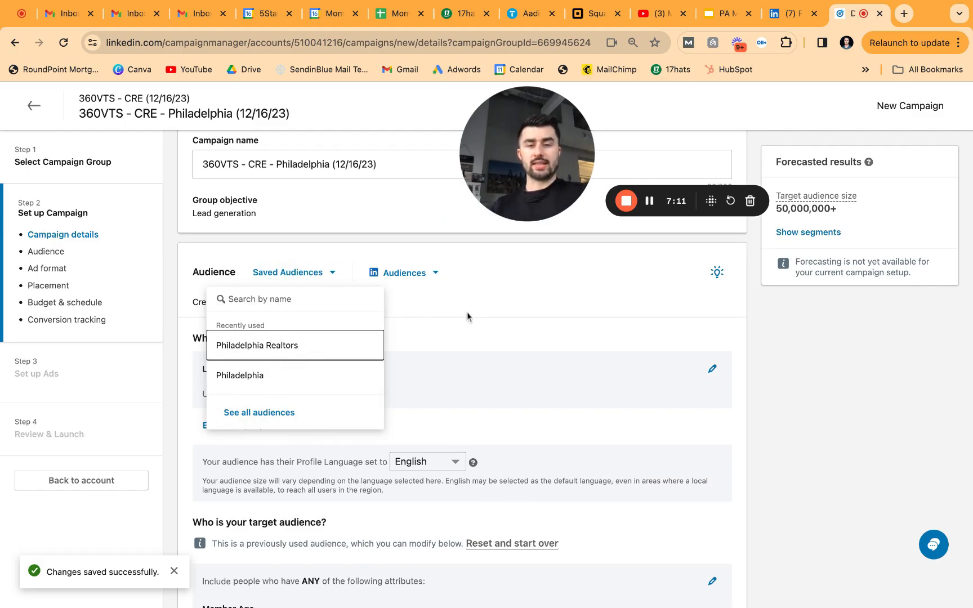
{"action": "left_click", "coordinate": [437, 274]}
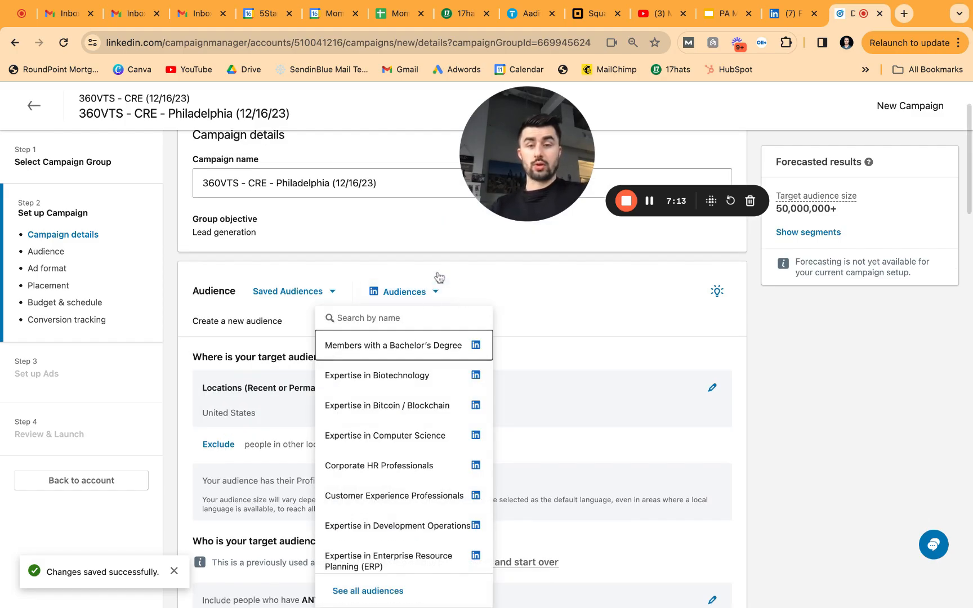
{"action": "scroll", "coordinate": [414, 472], "scroll_direction": "down", "scroll_amount": 2}
{"action": "scroll", "coordinate": [414, 473], "scroll_direction": "down", "scroll_amount": 3}
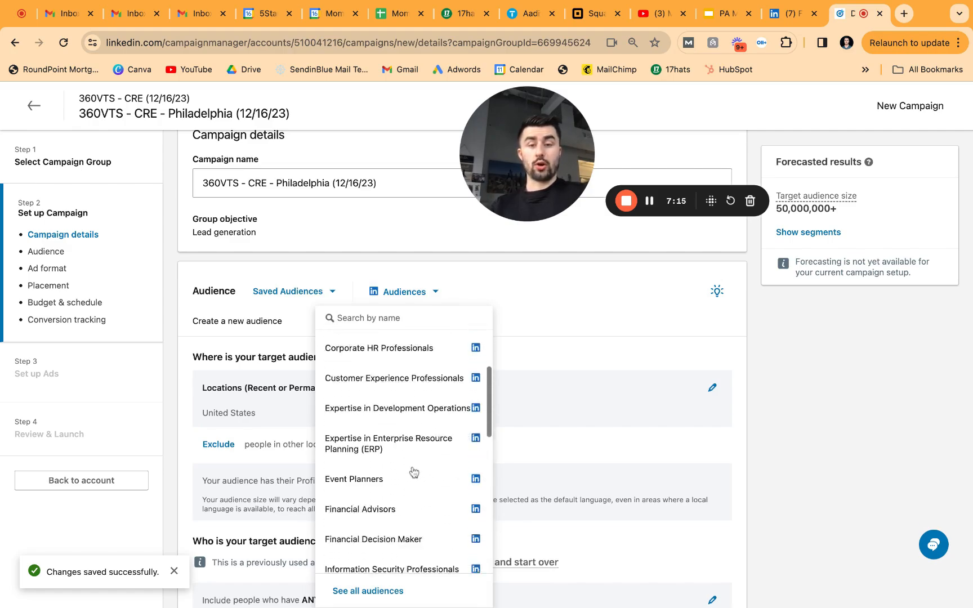
{"action": "scroll", "coordinate": [396, 431], "scroll_direction": "down", "scroll_amount": 5}
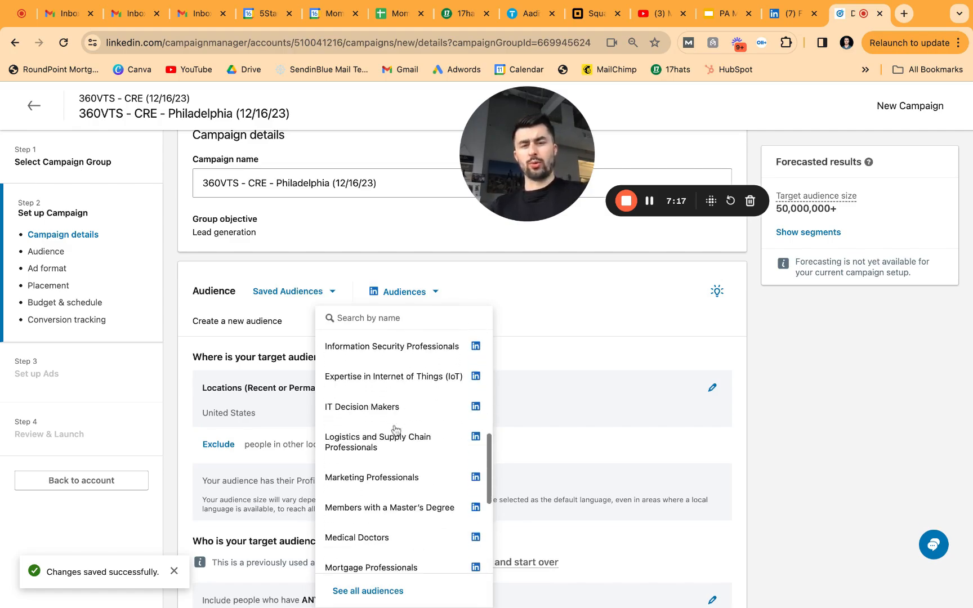
{"action": "scroll", "coordinate": [397, 431], "scroll_direction": "down", "scroll_amount": 1}
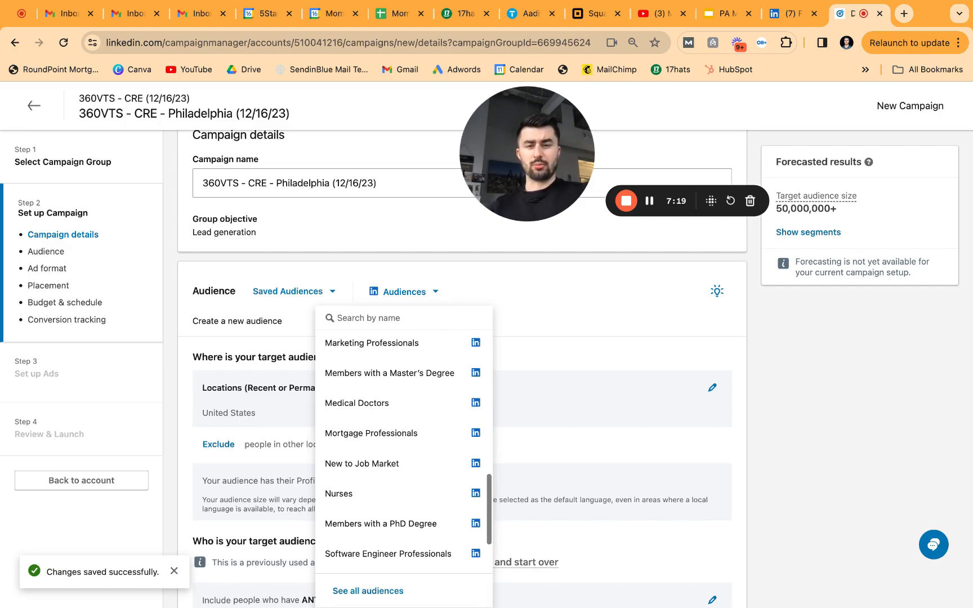
{"action": "left_click", "coordinate": [553, 329]}
Replace the United States target location with Philadelphia, Pennsylvania, United States
{"action": "scroll", "coordinate": [385, 364], "scroll_direction": "down", "scroll_amount": 1}
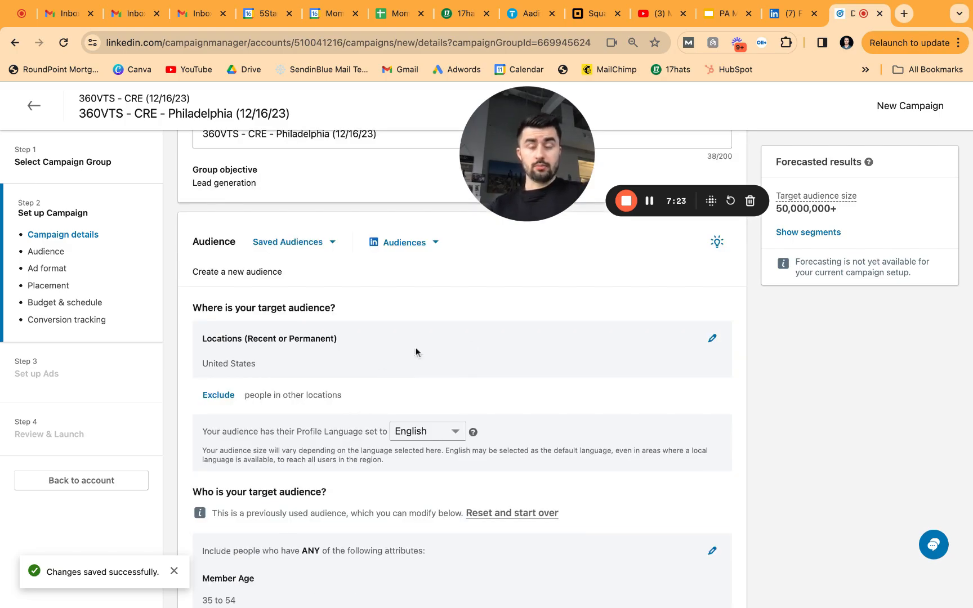
{"action": "scroll", "coordinate": [508, 364], "scroll_direction": "down", "scroll_amount": 1}
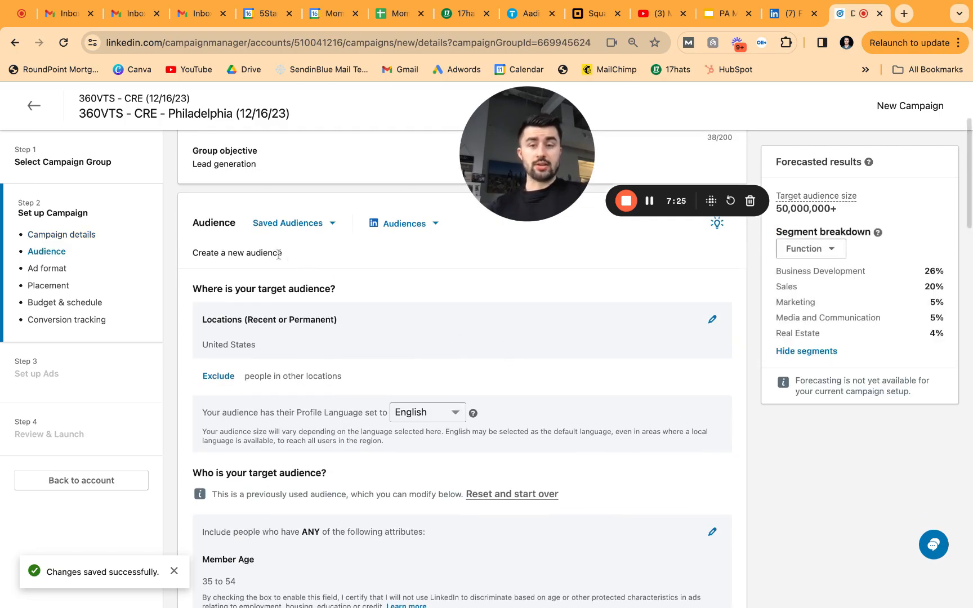
{"action": "scroll", "coordinate": [425, 328], "scroll_direction": "down", "scroll_amount": 1}
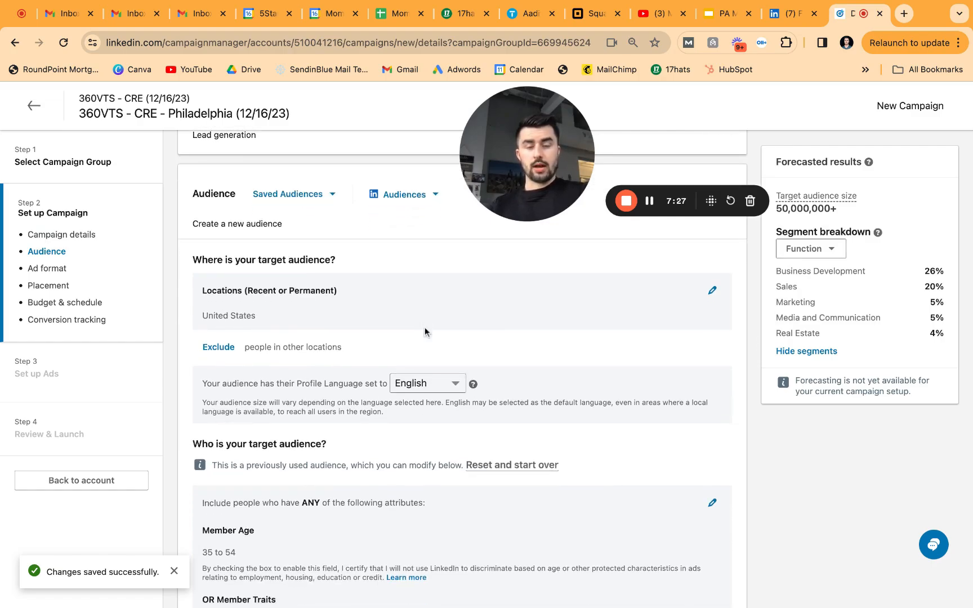
{"action": "left_click", "coordinate": [713, 290]}
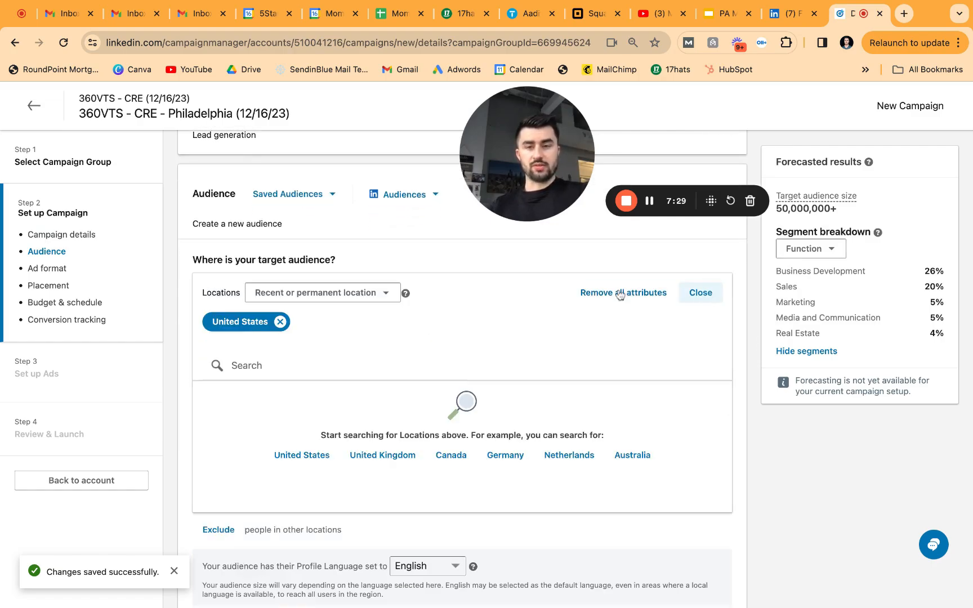
{"action": "left_click", "coordinate": [280, 322]}
{"action": "left_click", "coordinate": [270, 358]}
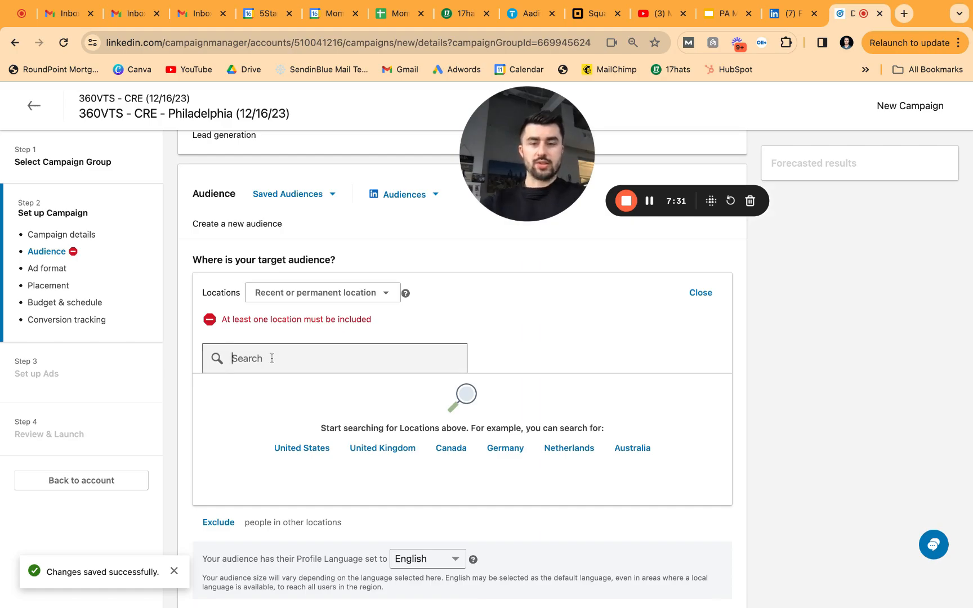
{"action": "type", "text": "philadel"}
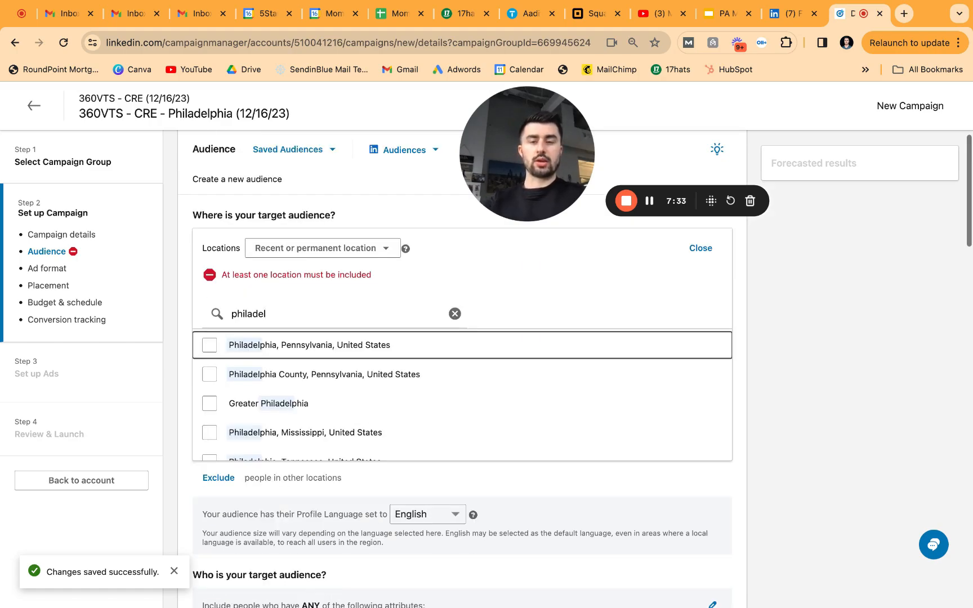
{"action": "left_click", "coordinate": [209, 345]}
{"action": "scroll", "coordinate": [541, 286], "scroll_direction": "down", "scroll_amount": 2}
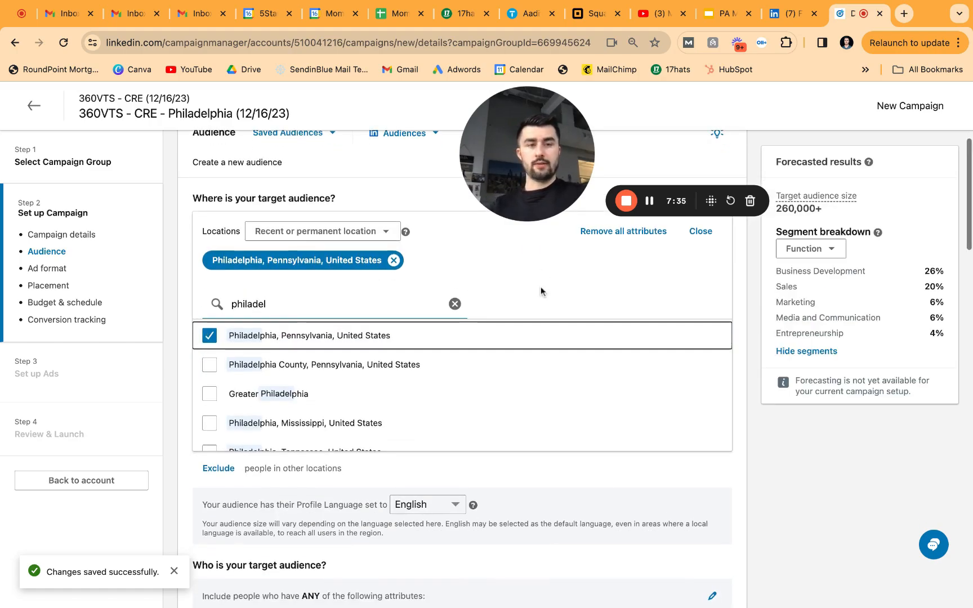
Open the included audience attributes for editing and review the age, traits, company, interest, industry and job function criteria
{"action": "scroll", "coordinate": [541, 286], "scroll_direction": "down", "scroll_amount": 3}
{"action": "scroll", "coordinate": [515, 348], "scroll_direction": "down", "scroll_amount": 4}
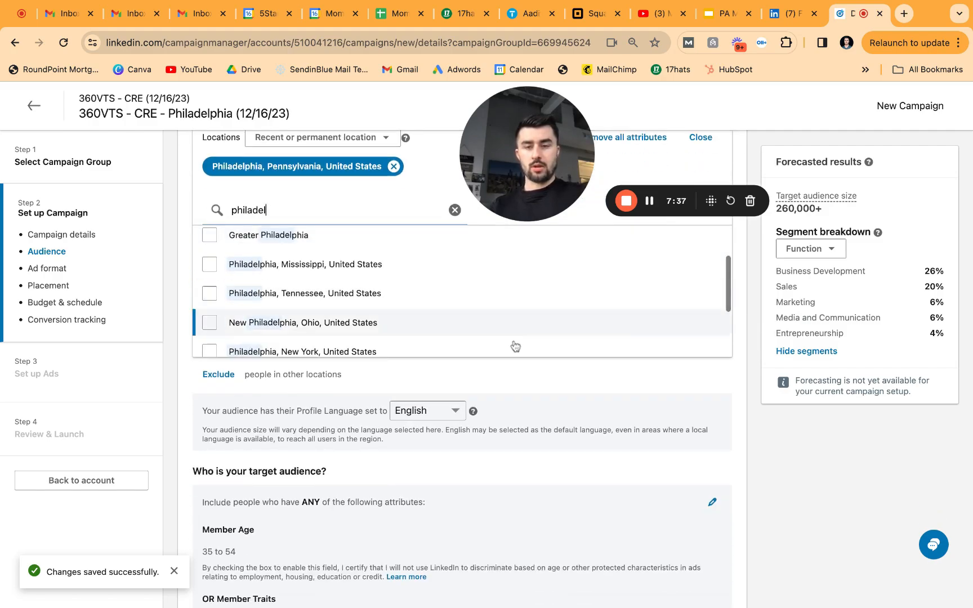
{"action": "scroll", "coordinate": [493, 404], "scroll_direction": "down", "scroll_amount": 4}
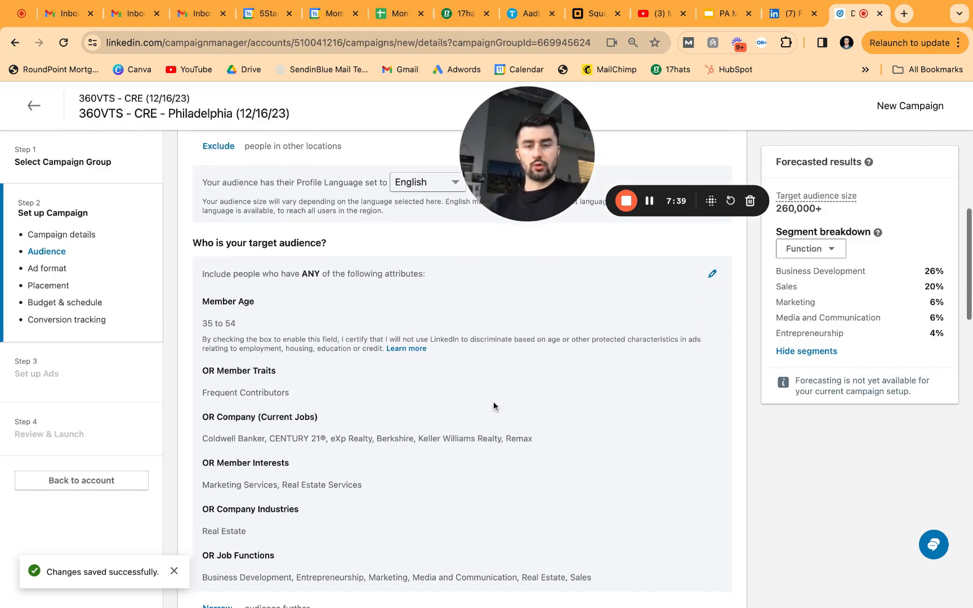
{"action": "left_click", "coordinate": [712, 275]}
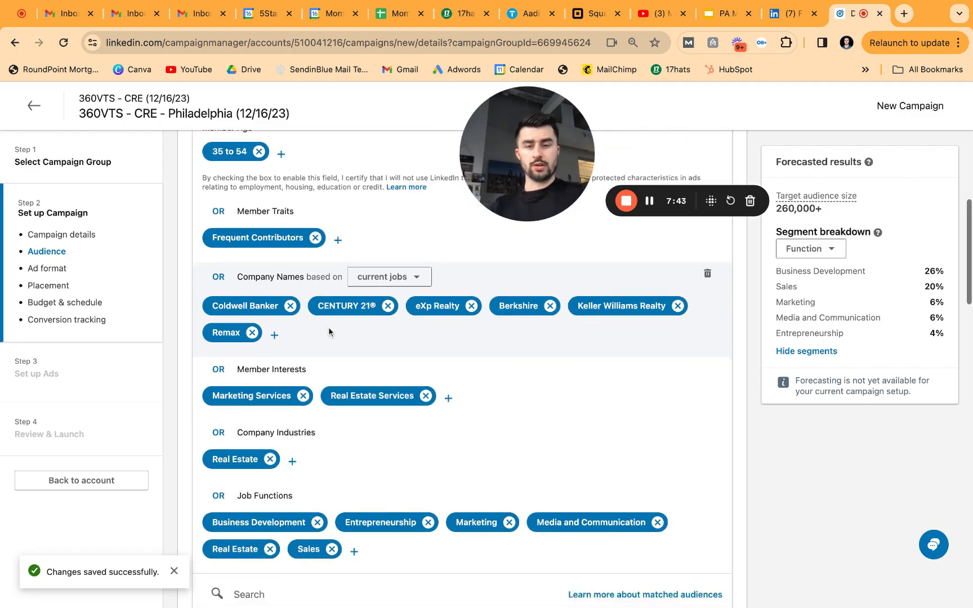
{"action": "scroll", "coordinate": [439, 360], "scroll_direction": "down", "scroll_amount": 2}
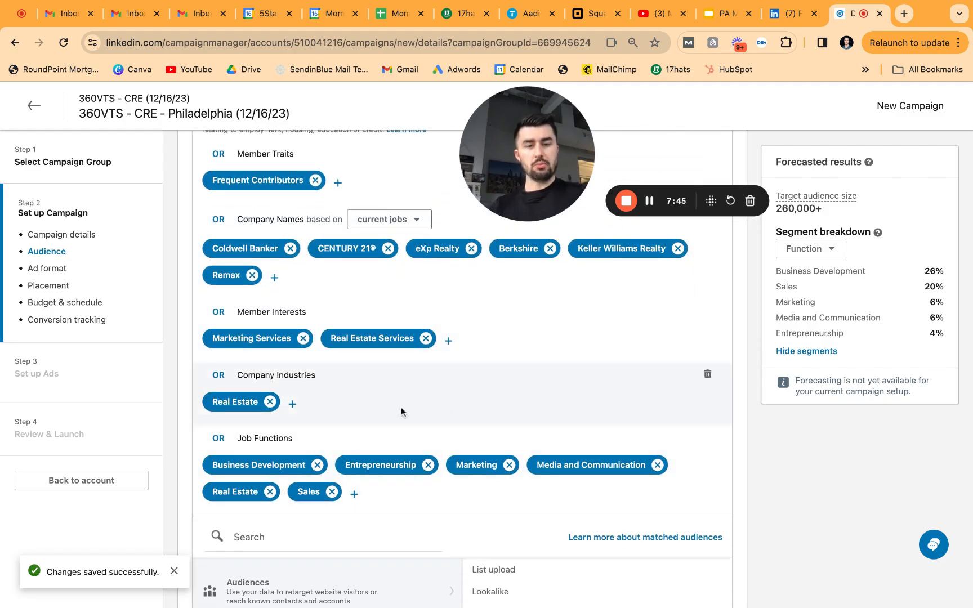
{"action": "scroll", "coordinate": [400, 412], "scroll_direction": "down", "scroll_amount": 1}
{"action": "scroll", "coordinate": [478, 452], "scroll_direction": "up", "scroll_amount": 1}
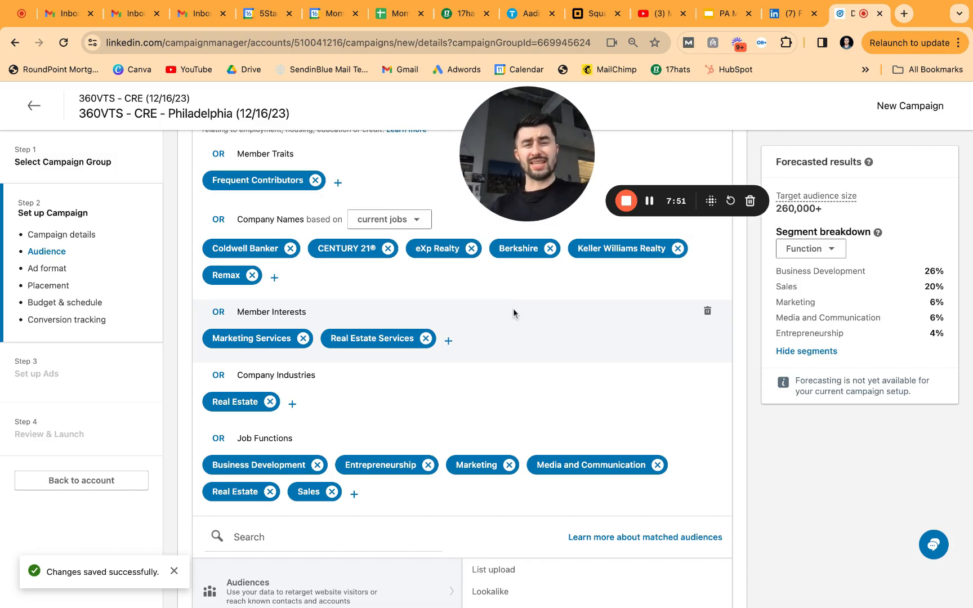
{"action": "scroll", "coordinate": [514, 308], "scroll_direction": "up", "scroll_amount": 2}
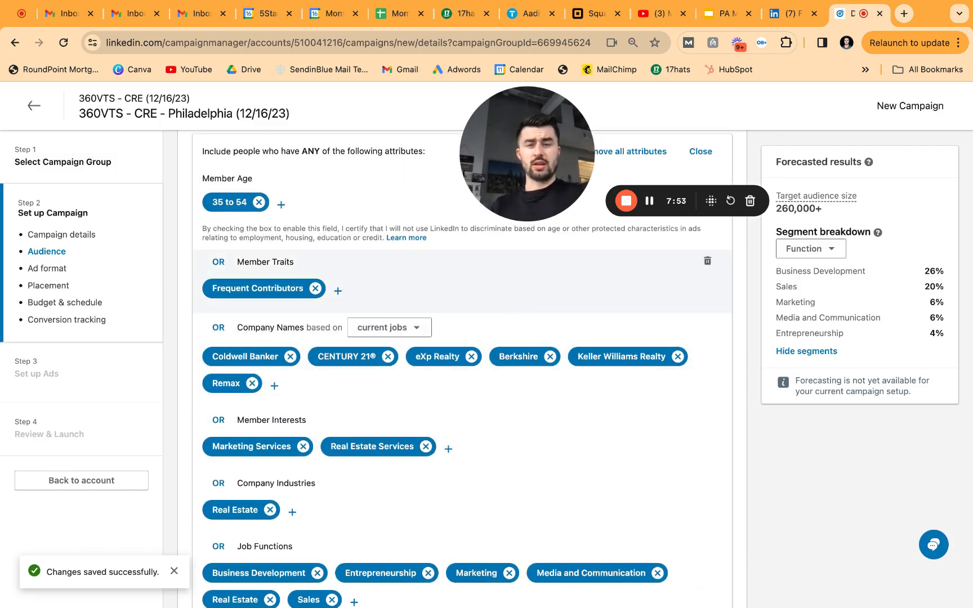
Add JLL and CBRE to the included company names based on current jobs
{"action": "left_click", "coordinate": [274, 385]}
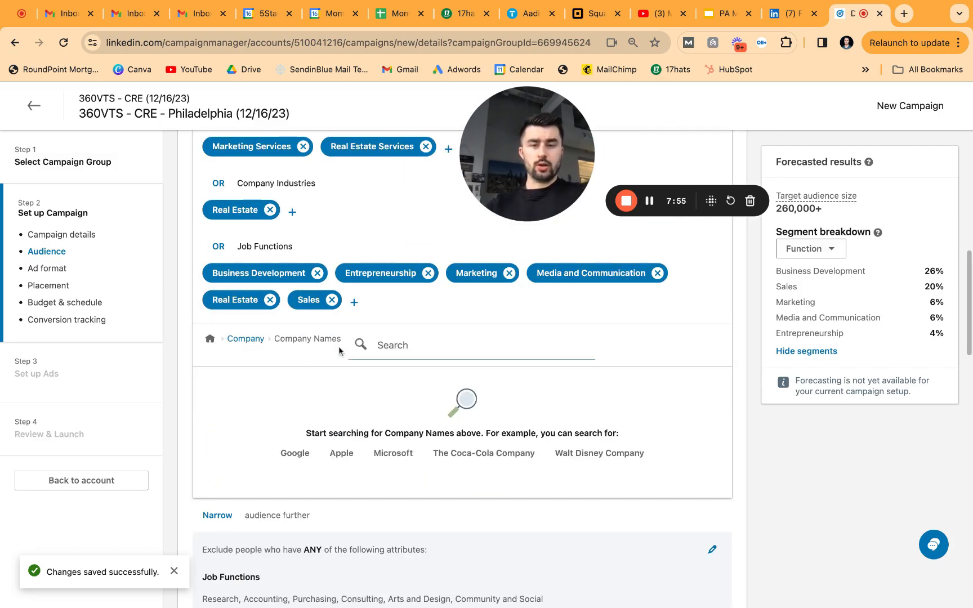
{"action": "left_click", "coordinate": [386, 346]}
{"action": "type", "text": "JLL"}
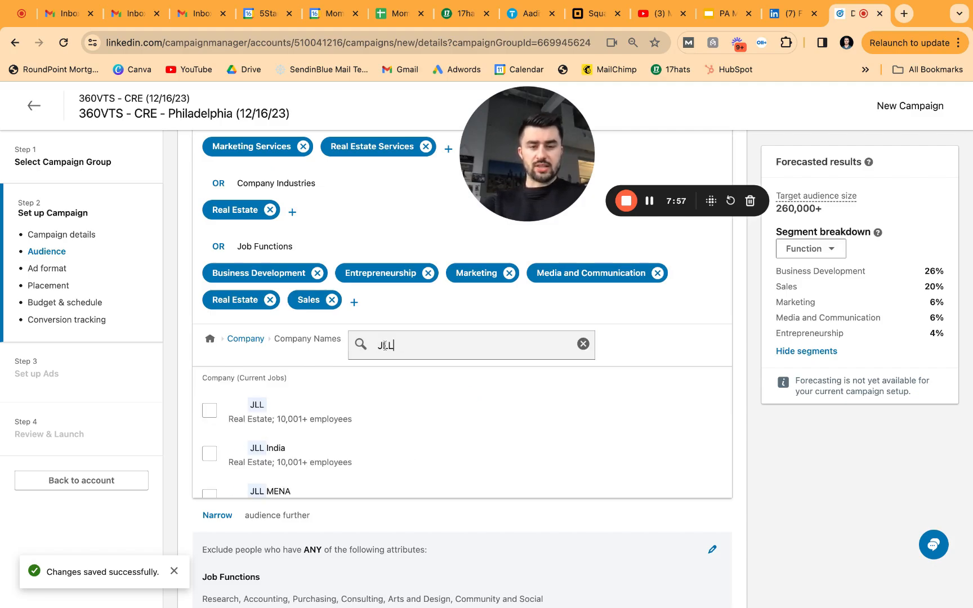
{"action": "left_click", "coordinate": [210, 411]}
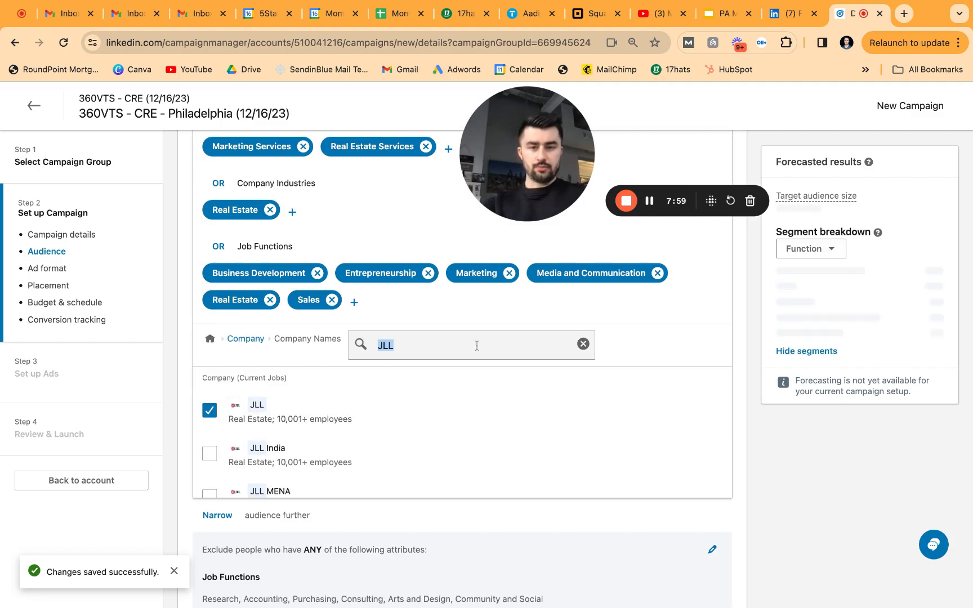
{"action": "left_click", "coordinate": [583, 344]}
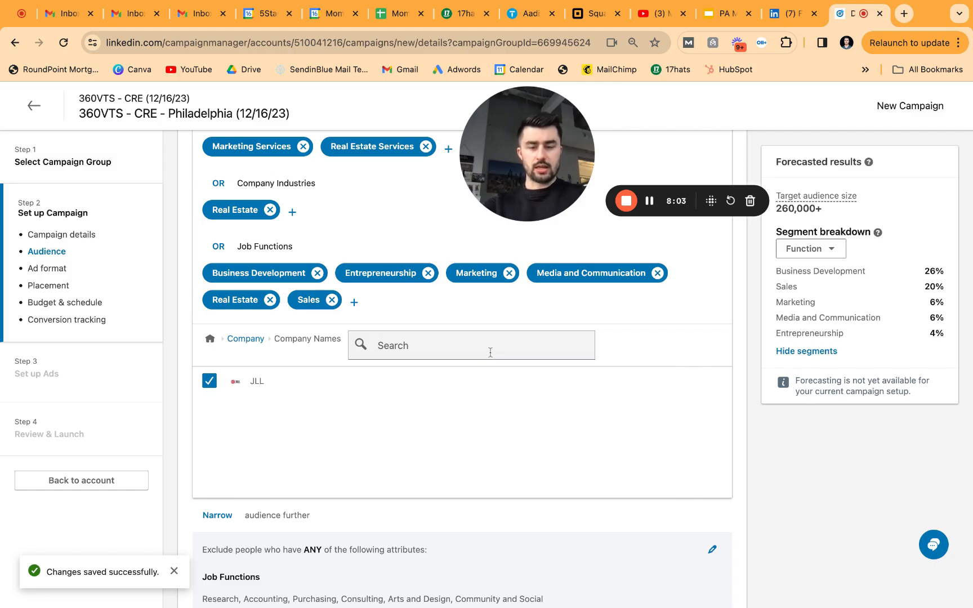
{"action": "type", "text": "CBRE"}
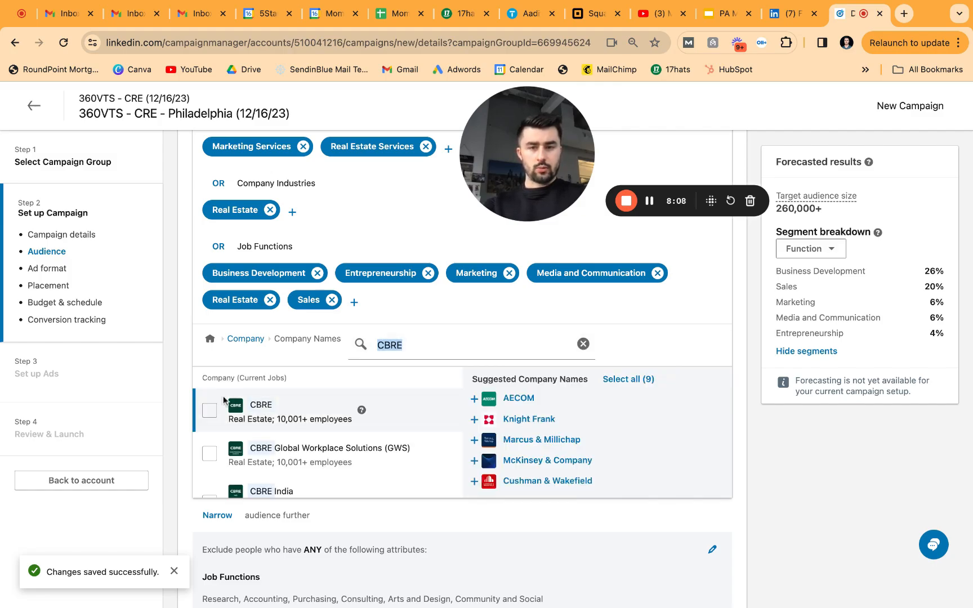
{"action": "left_click", "coordinate": [210, 411]}
{"action": "left_click", "coordinate": [584, 344]}
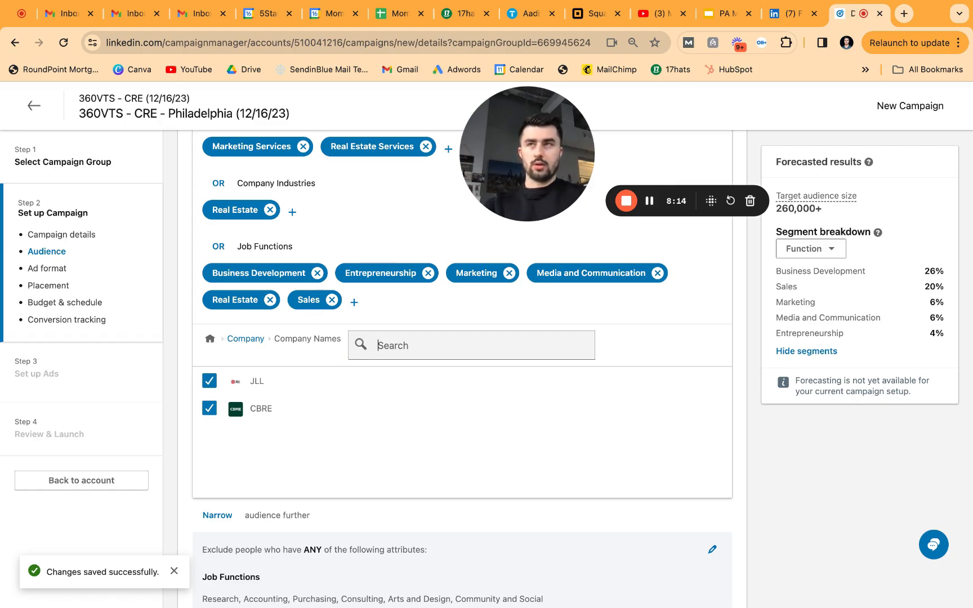
Add KW Commercial and Binswanger to the included company names
{"action": "type", "text": "k"}
{"action": "key", "text": "BackSpace"}
{"action": "type", "text": "KW"}
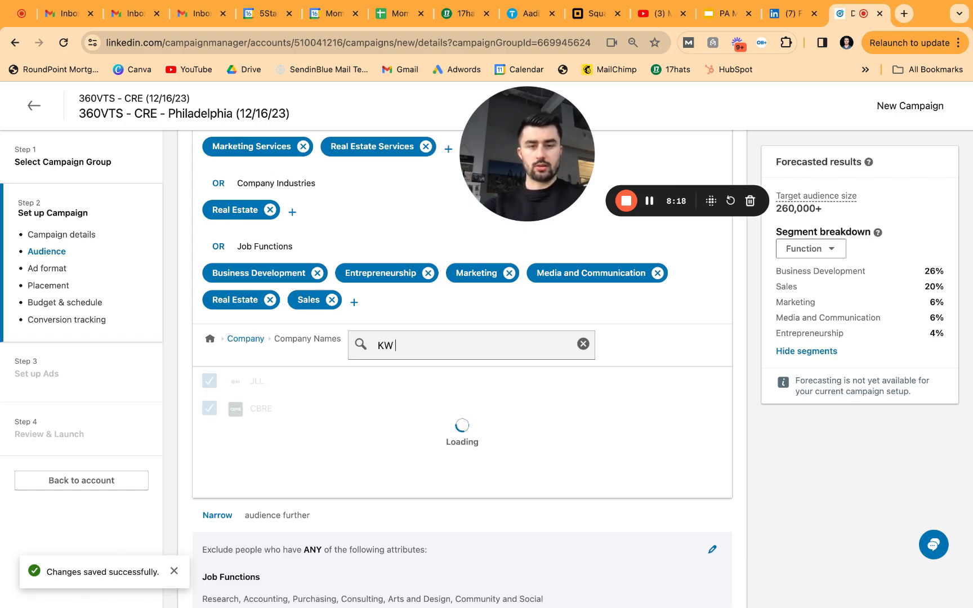
{"action": "type", "text": " comm"}
{"action": "left_click", "coordinate": [210, 404]}
{"action": "left_click", "coordinate": [583, 344]}
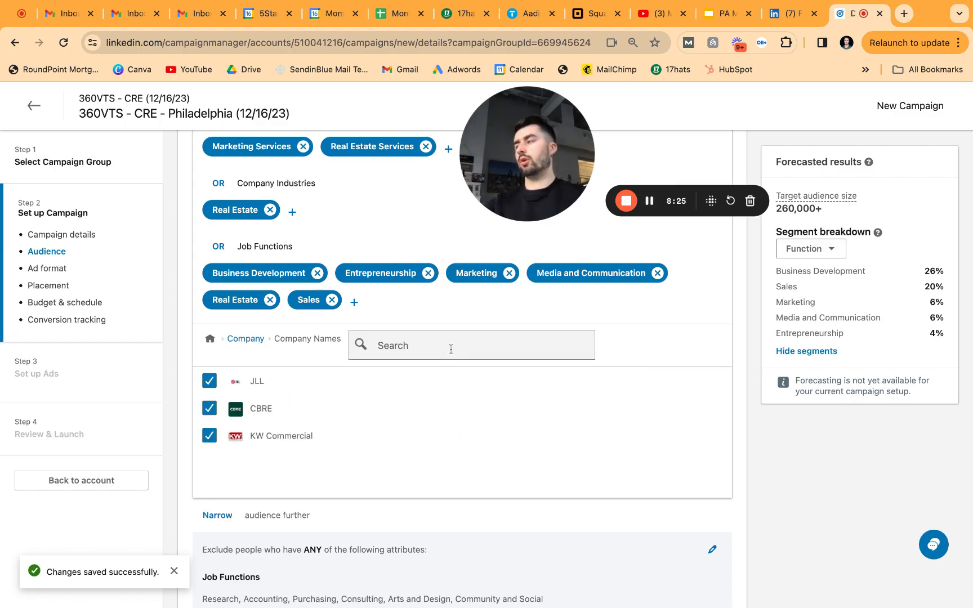
{"action": "type", "text": "bins"}
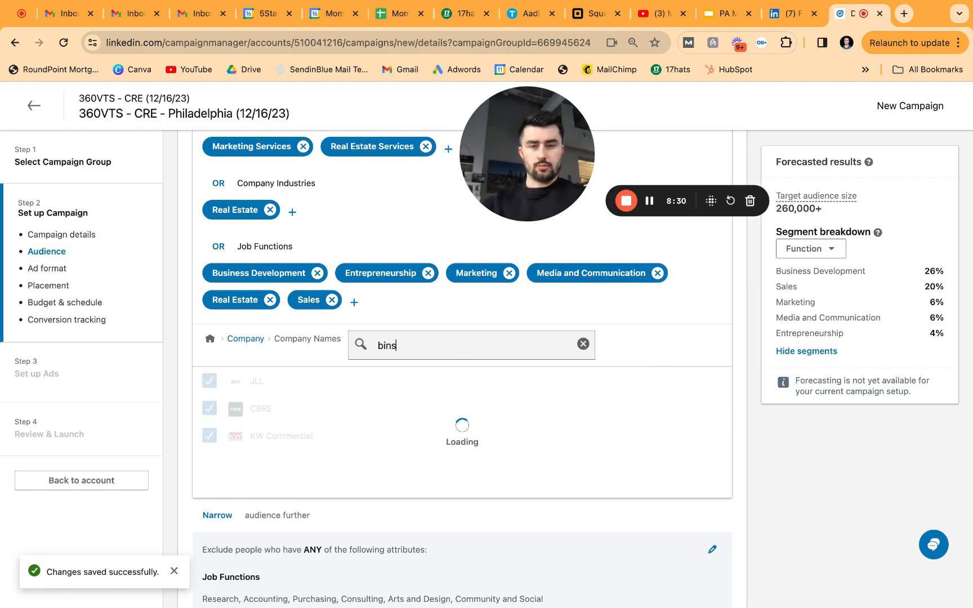
{"action": "type", "text": "wa"}
{"action": "left_click", "coordinate": [210, 404]}
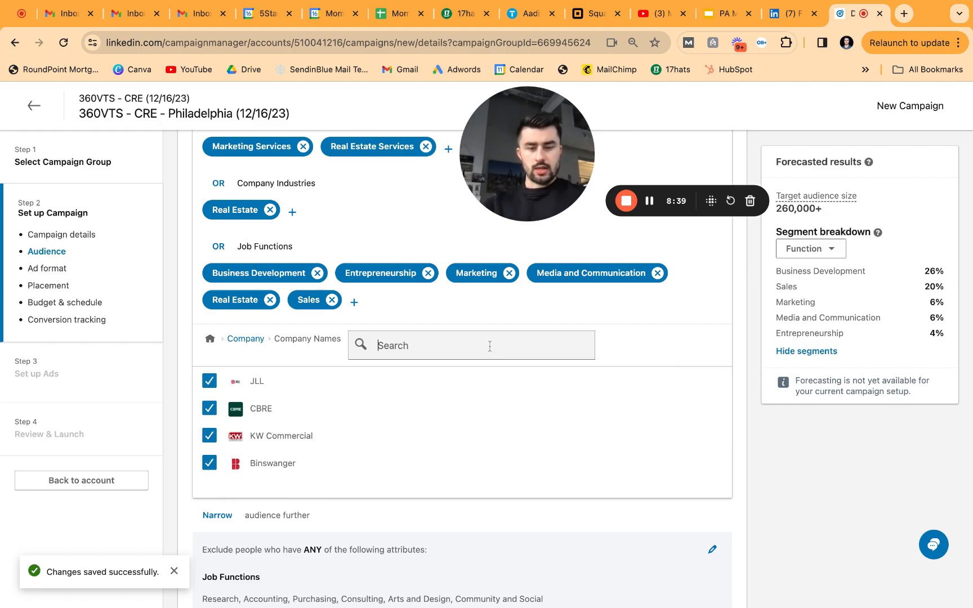
Add the commercial real estate firm Metro Commercial Real Estate, with 11-50 employees, to the included company names
{"action": "left_click", "coordinate": [490, 346]}
{"action": "type", "text": "metro"}
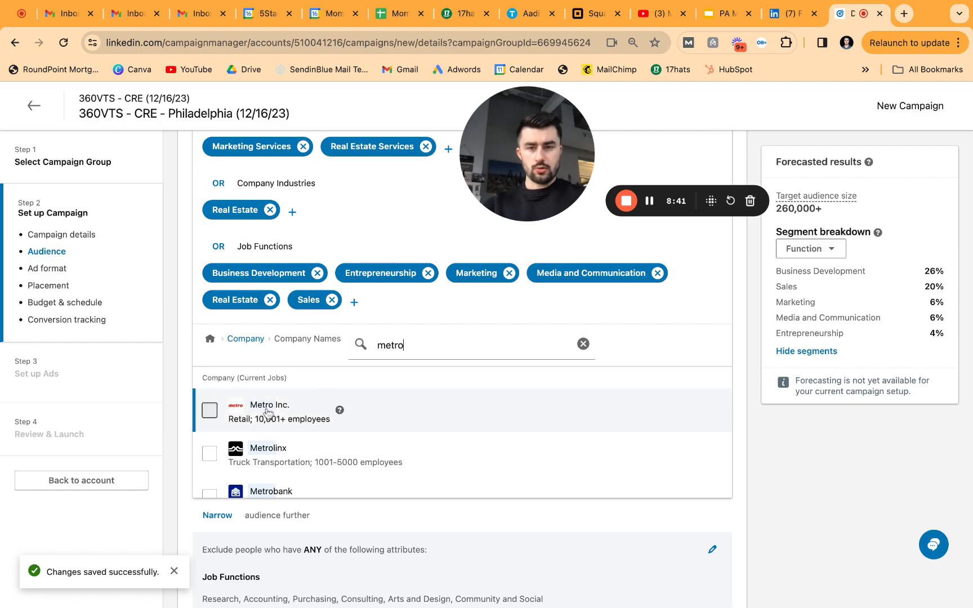
{"action": "type", "text": " commerci"}
{"action": "left_click", "coordinate": [282, 415]}
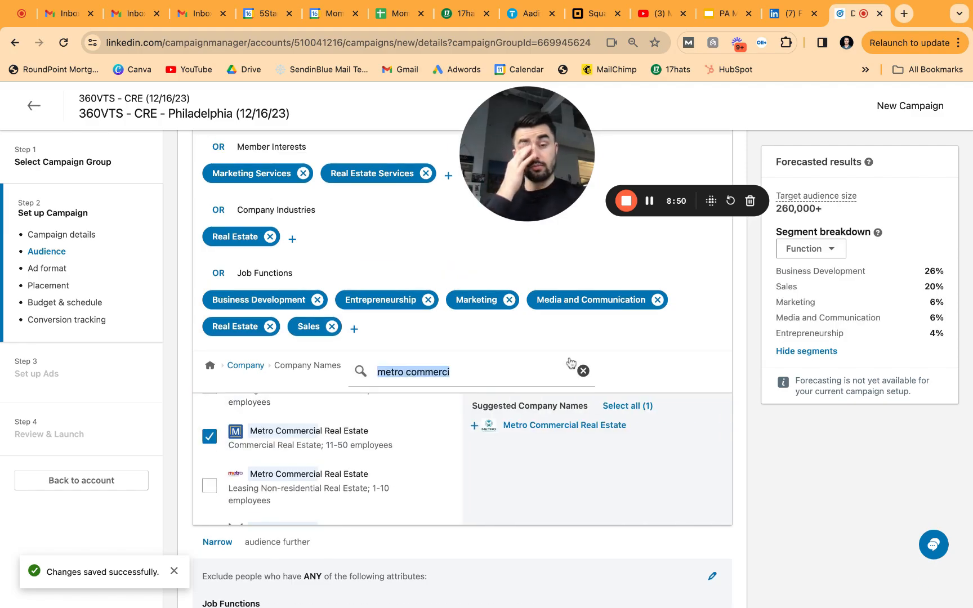
Remove Coldwell Banker, CENTURY 21, eXp Realty, Berkshire, Keller Williams Realty and Remax from the included company names
{"action": "scroll", "coordinate": [476, 322], "scroll_direction": "up", "scroll_amount": 3}
{"action": "scroll", "coordinate": [476, 322], "scroll_direction": "up", "scroll_amount": 2}
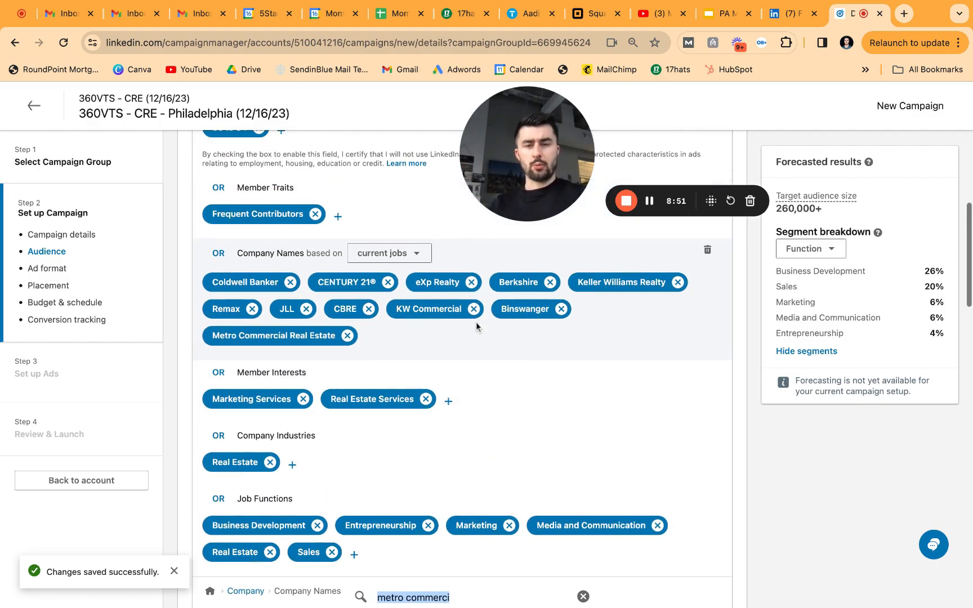
{"action": "left_click", "coordinate": [290, 283]}
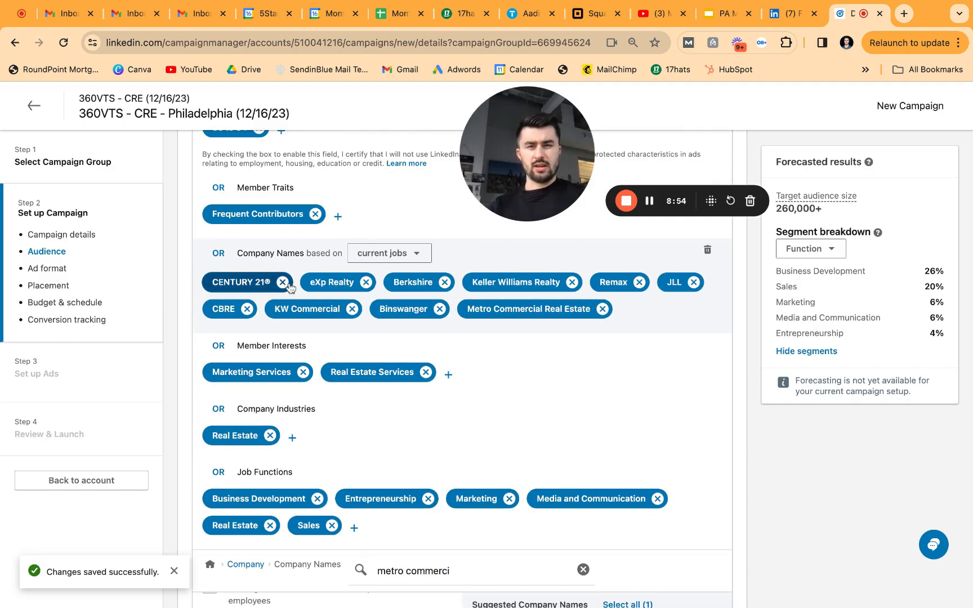
{"action": "left_click", "coordinate": [282, 282]}
{"action": "left_click", "coordinate": [269, 282]}
{"action": "left_click", "coordinate": [266, 282]}
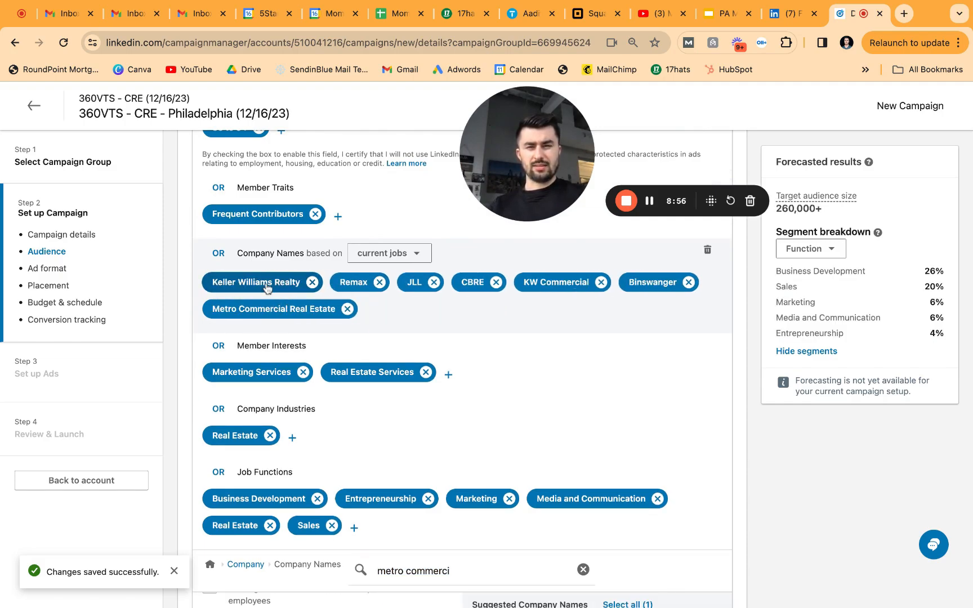
{"action": "left_click", "coordinate": [313, 284]}
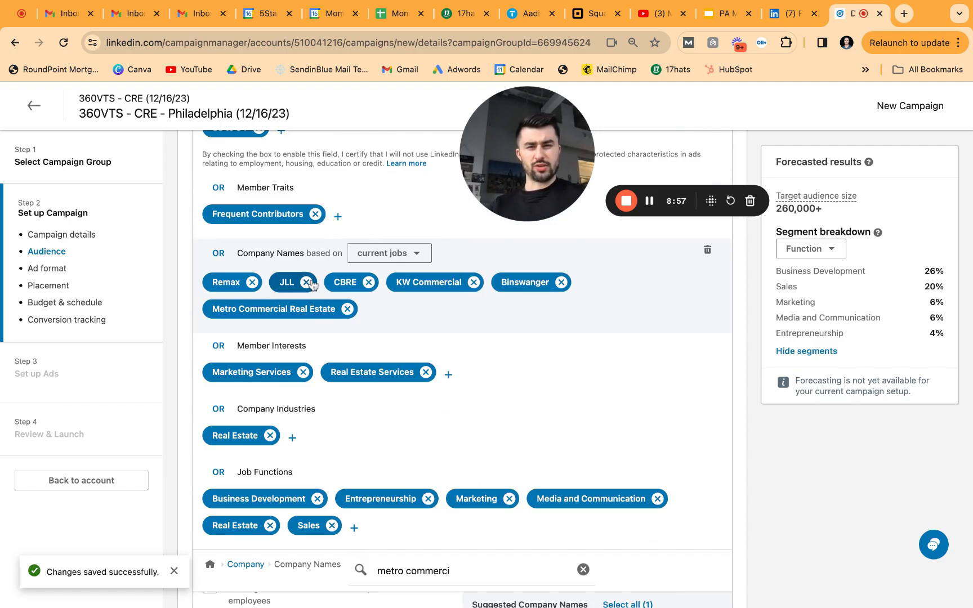
{"action": "left_click", "coordinate": [260, 285]}
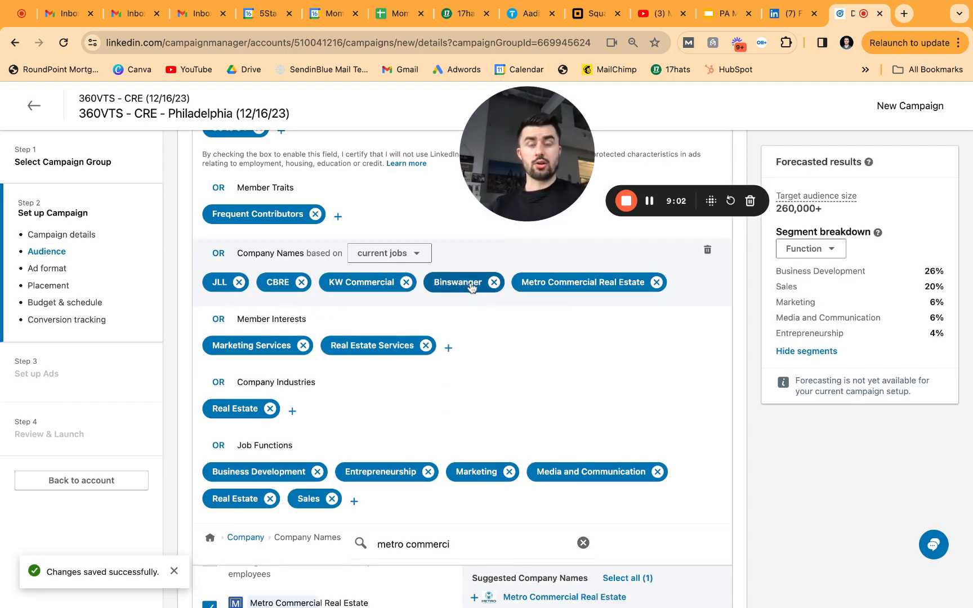
Remove Media and Communication from the included job functions after checking the other included audience attributes
{"action": "scroll", "coordinate": [504, 383], "scroll_direction": "down", "scroll_amount": 2}
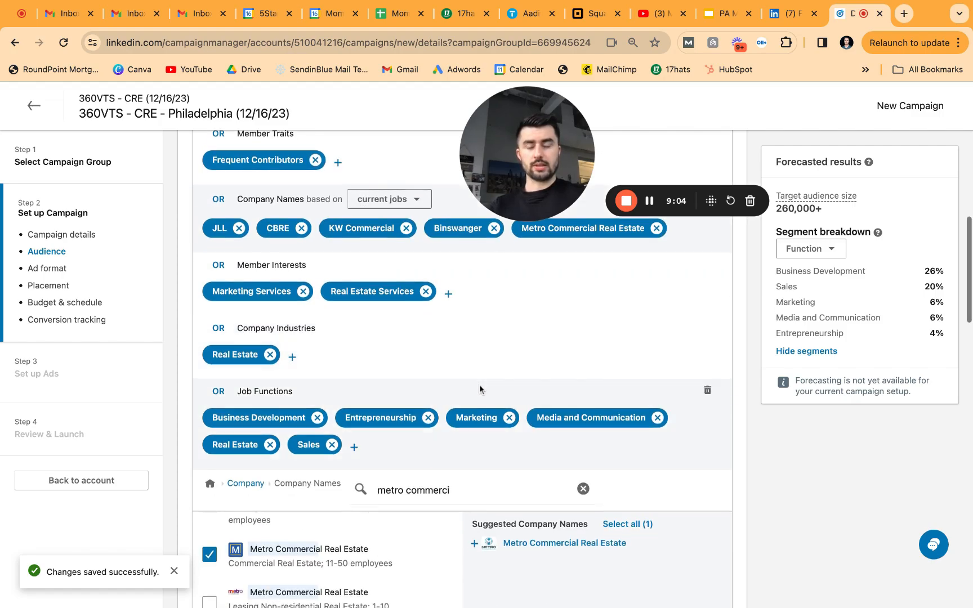
{"action": "scroll", "coordinate": [462, 378], "scroll_direction": "up", "scroll_amount": 1}
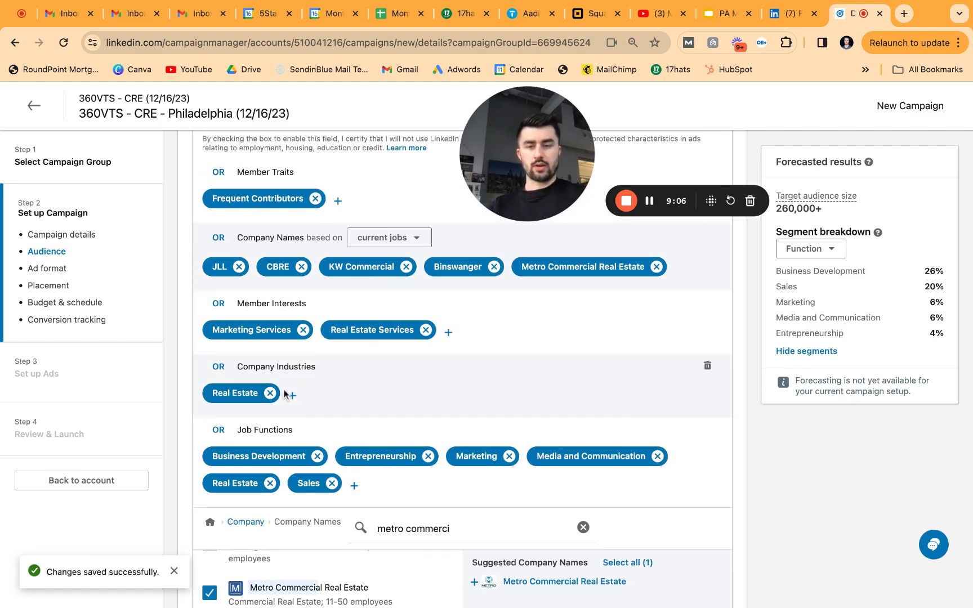
{"action": "scroll", "coordinate": [281, 317], "scroll_direction": "up", "scroll_amount": 4}
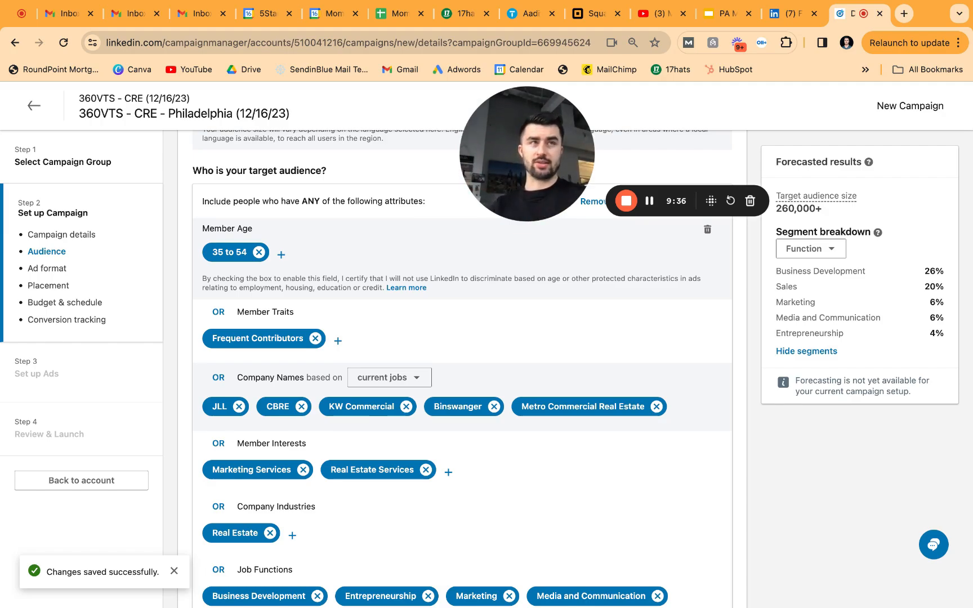
{"action": "scroll", "coordinate": [391, 300], "scroll_direction": "down", "scroll_amount": 1}
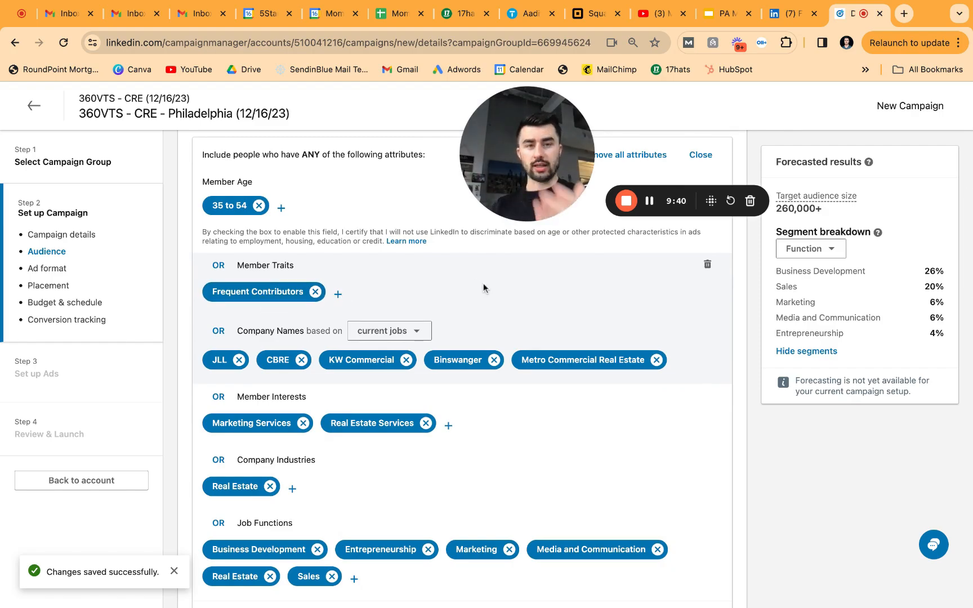
{"action": "scroll", "coordinate": [484, 283], "scroll_direction": "down", "scroll_amount": 3}
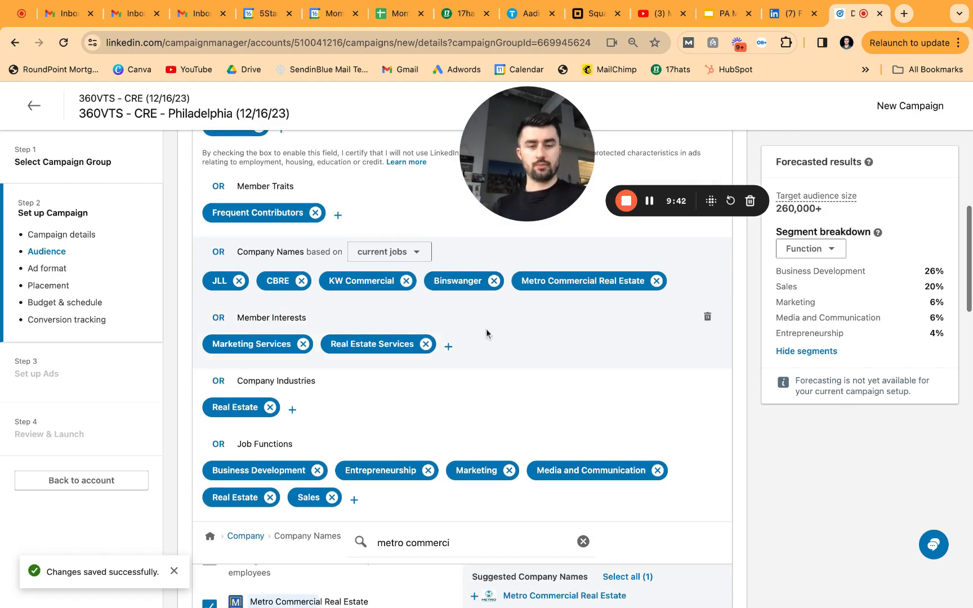
{"action": "scroll", "coordinate": [489, 350], "scroll_direction": "up", "scroll_amount": 3}
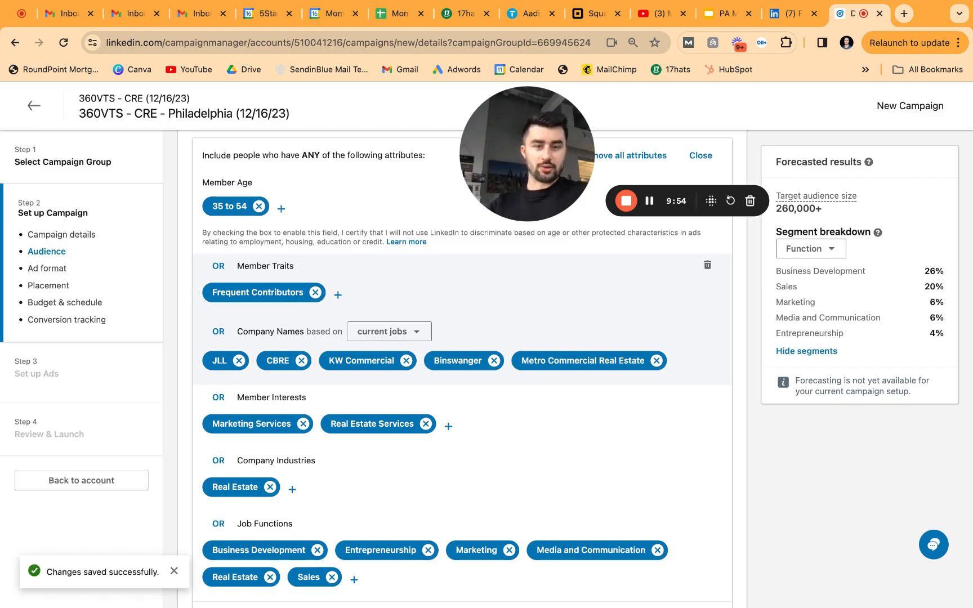
{"action": "scroll", "coordinate": [449, 384], "scroll_direction": "down", "scroll_amount": 3}
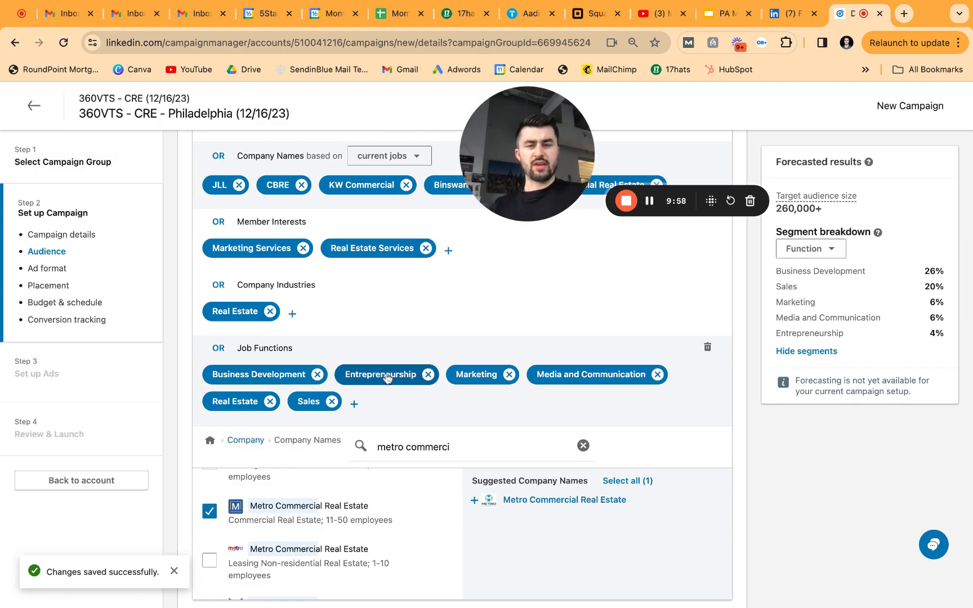
{"action": "left_click", "coordinate": [657, 376]}
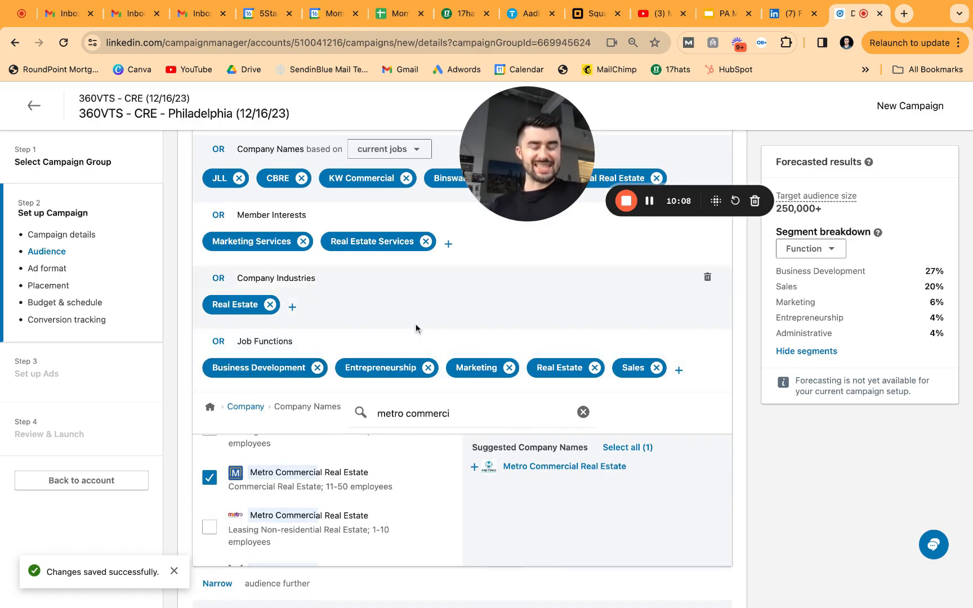
Open the excluded audience attributes, review the excluded job functions, and close the exclusion editor without changes
{"action": "scroll", "coordinate": [416, 324], "scroll_direction": "up", "scroll_amount": 2}
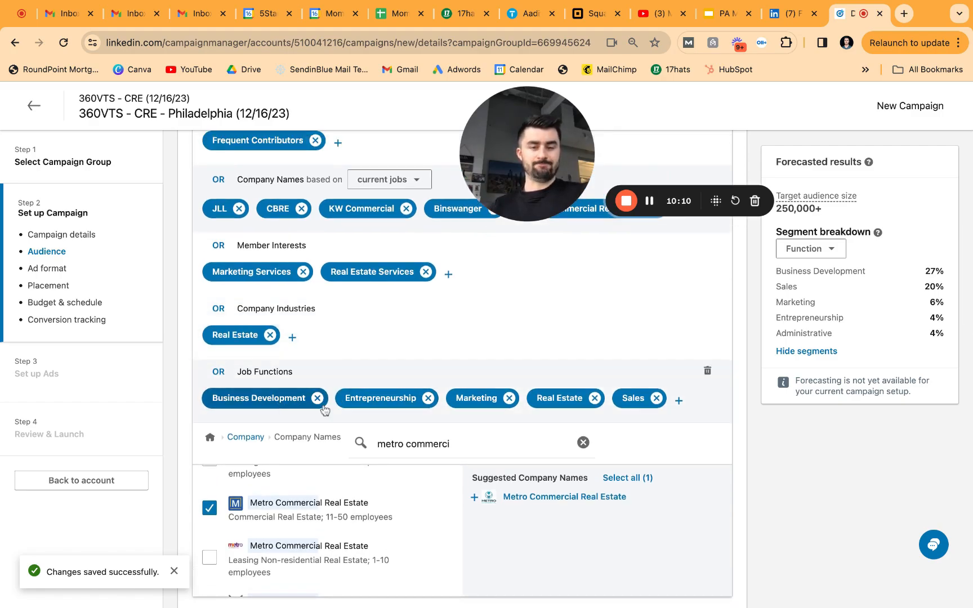
{"action": "scroll", "coordinate": [506, 332], "scroll_direction": "down", "scroll_amount": 3}
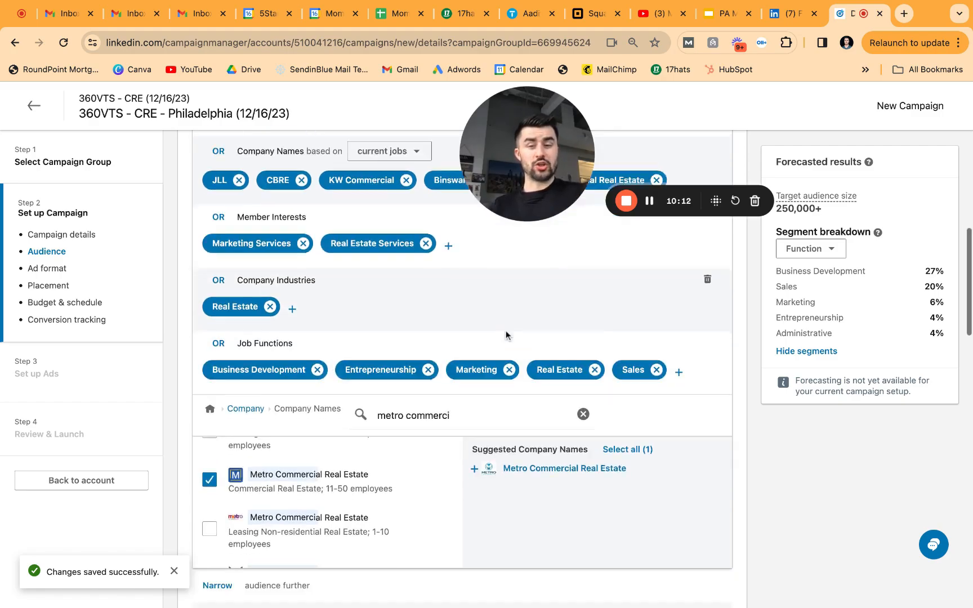
{"action": "scroll", "coordinate": [463, 478], "scroll_direction": "up", "scroll_amount": 1}
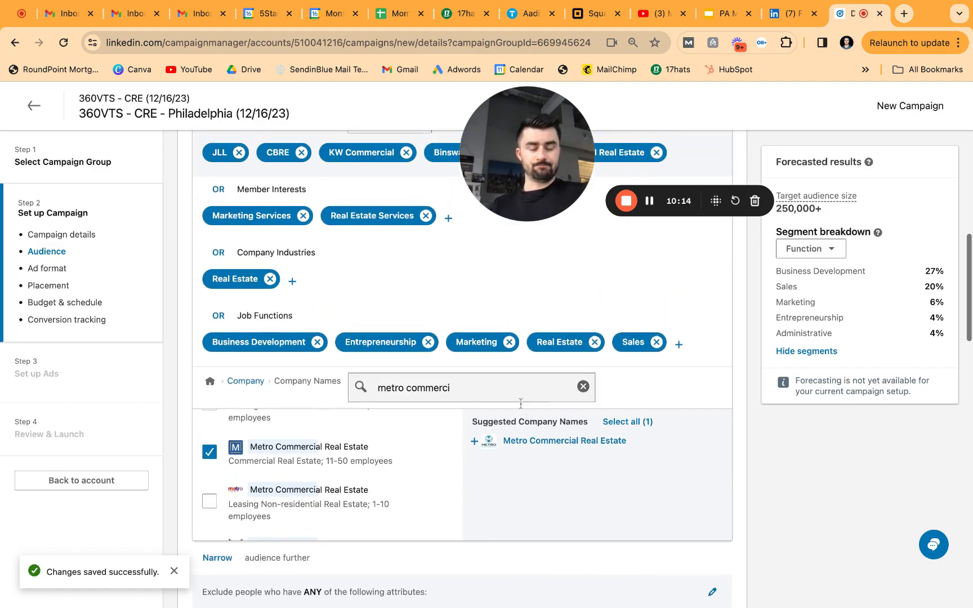
{"action": "scroll", "coordinate": [428, 468], "scroll_direction": "down", "scroll_amount": 3}
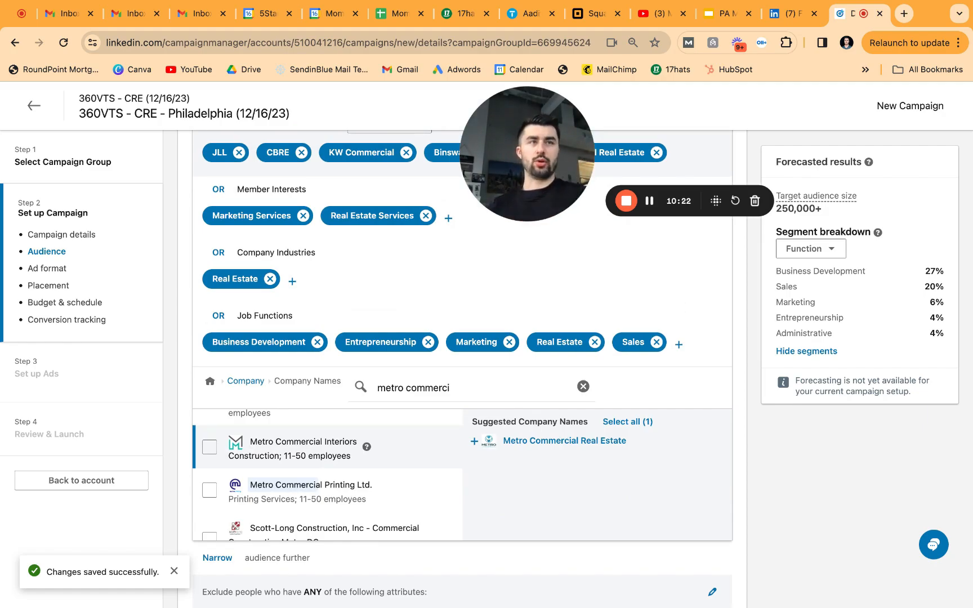
{"action": "scroll", "coordinate": [660, 442], "scroll_direction": "down", "scroll_amount": 4}
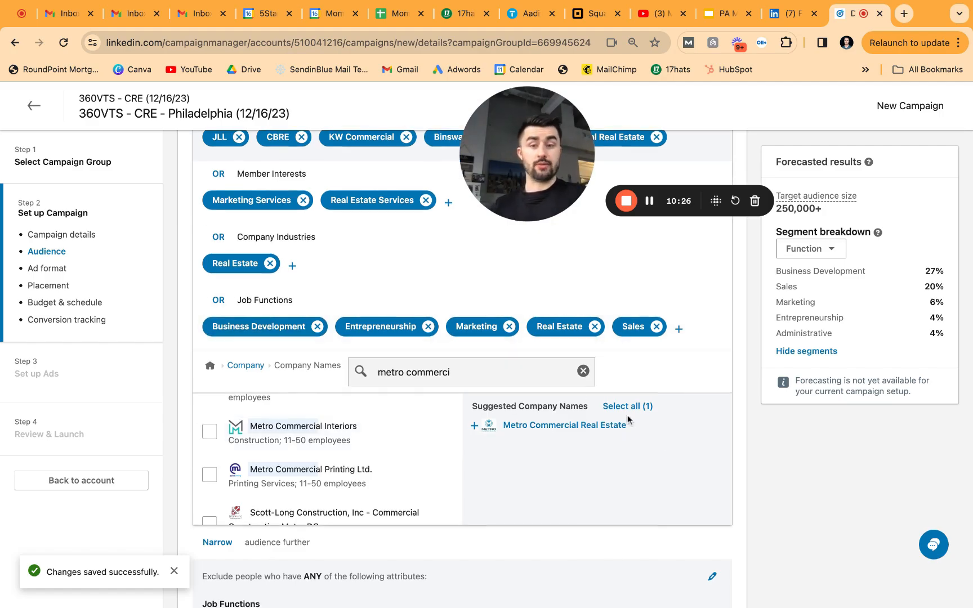
{"action": "left_click", "coordinate": [713, 482]}
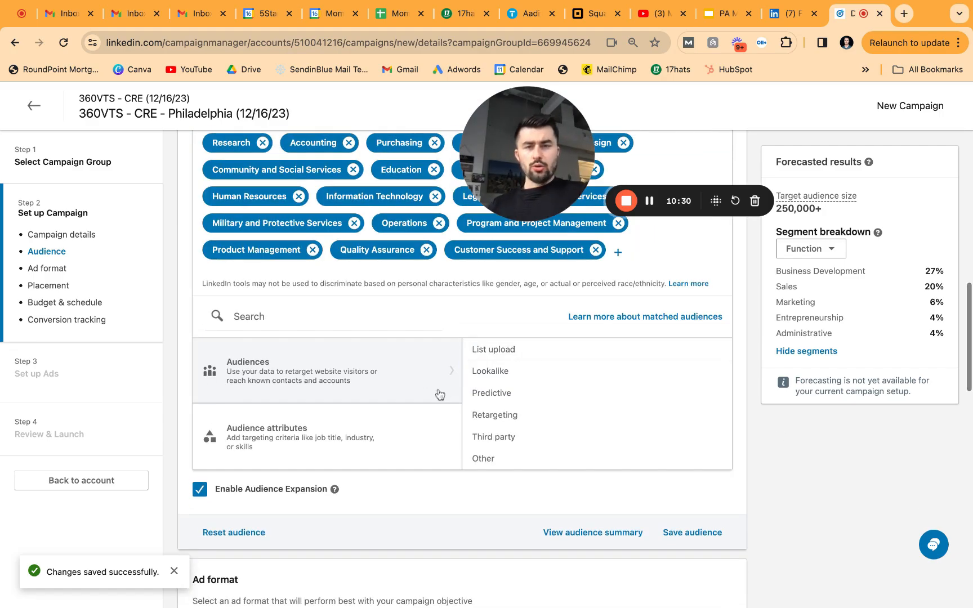
{"action": "scroll", "coordinate": [440, 394], "scroll_direction": "up", "scroll_amount": 4}
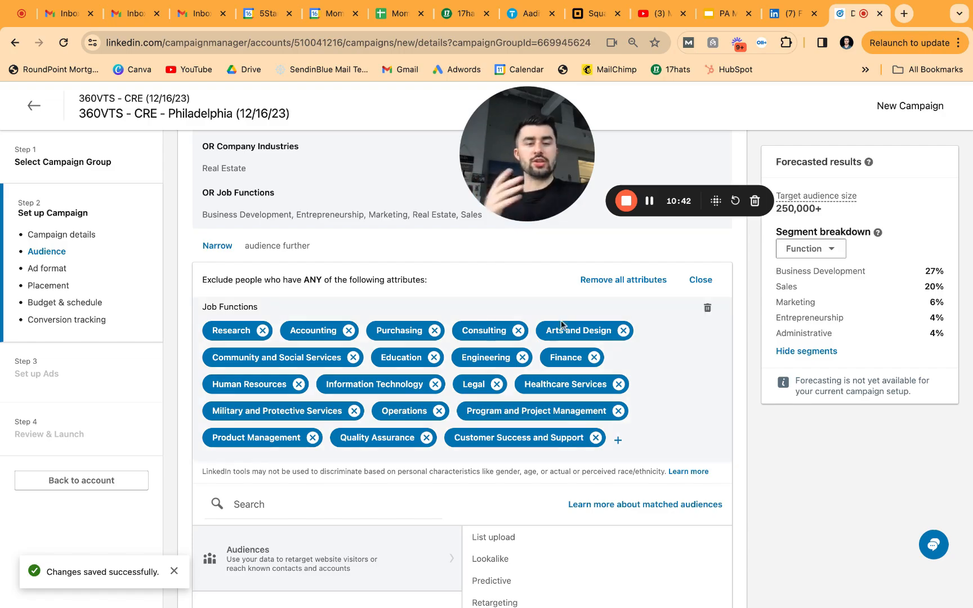
{"action": "left_click", "coordinate": [699, 280]}
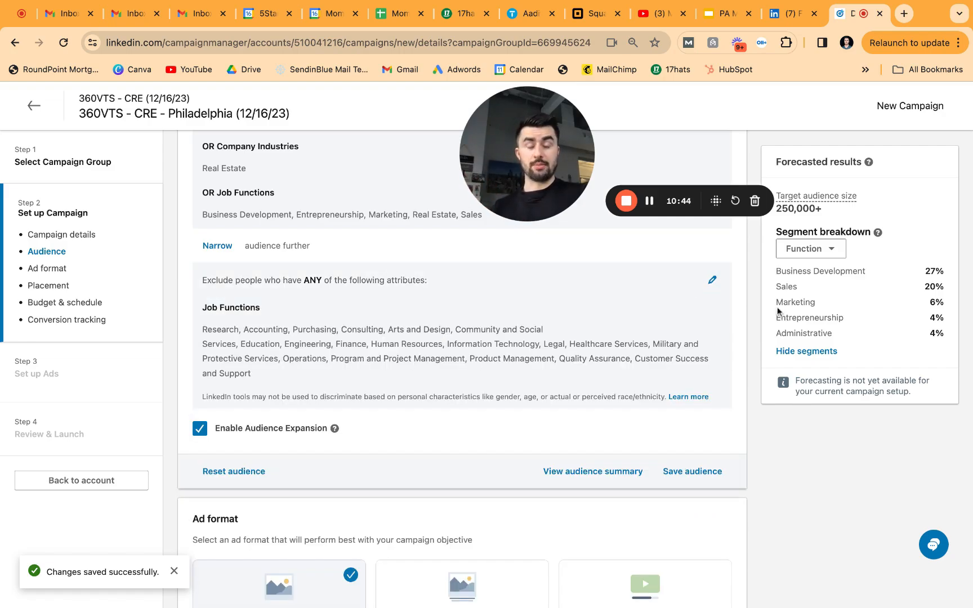
Examine the forecasted audience's segment breakdown by seniority, years of experience, company size, industries and interests
{"action": "scroll", "coordinate": [827, 378], "scroll_direction": "up", "scroll_amount": 1}
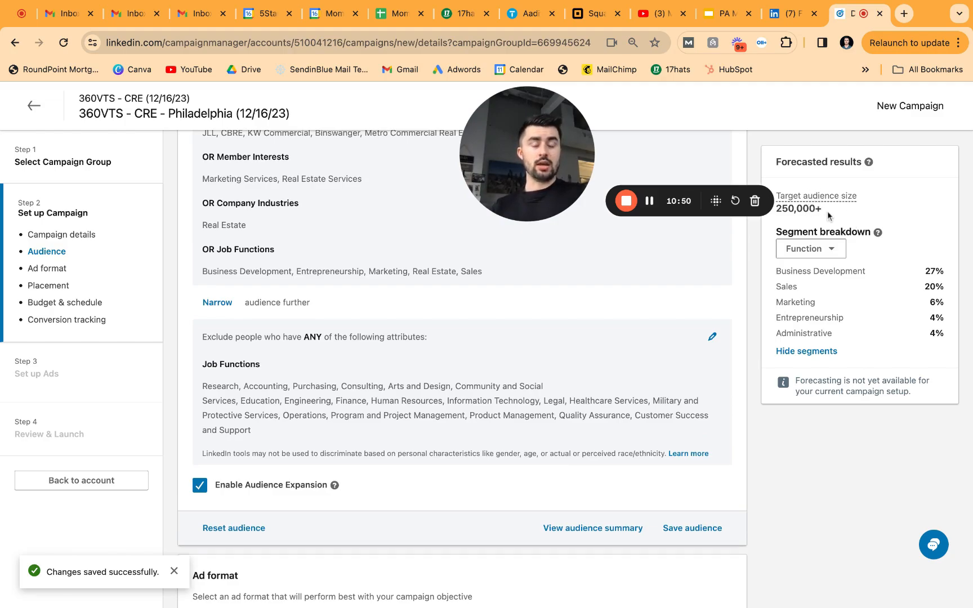
{"action": "left_click", "coordinate": [830, 251]}
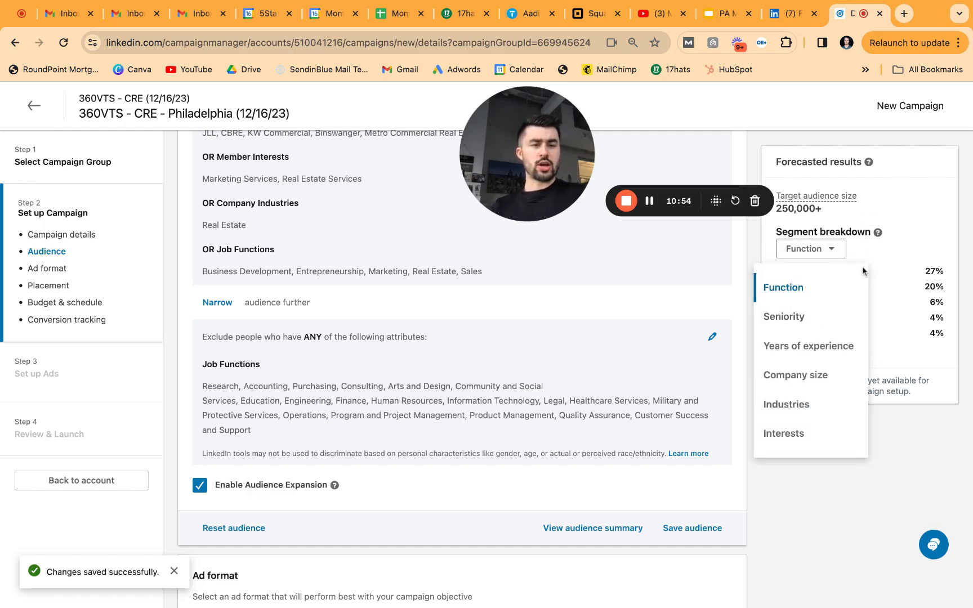
{"action": "left_click", "coordinate": [809, 321]}
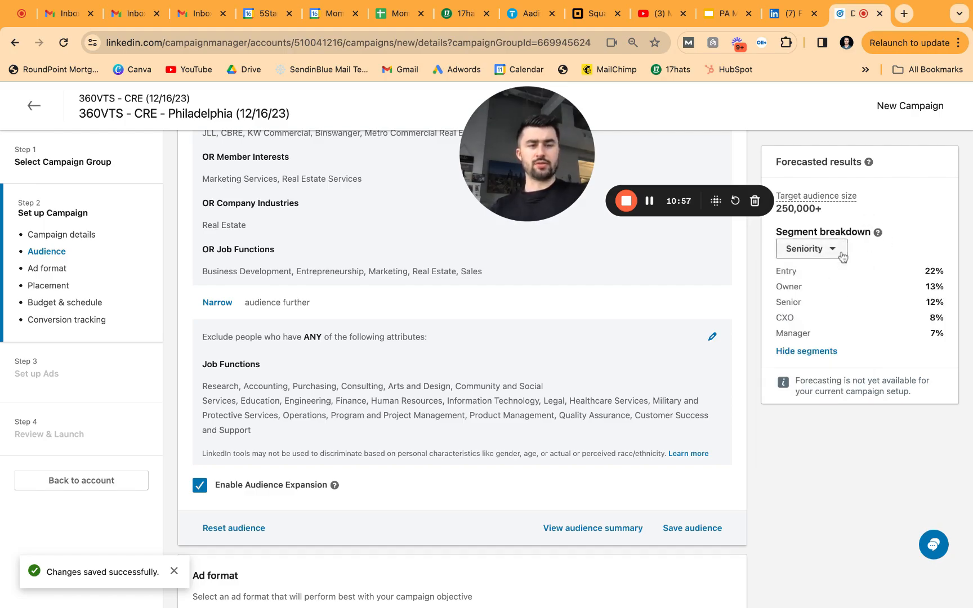
{"action": "left_click", "coordinate": [810, 249]}
{"action": "left_click", "coordinate": [801, 348]}
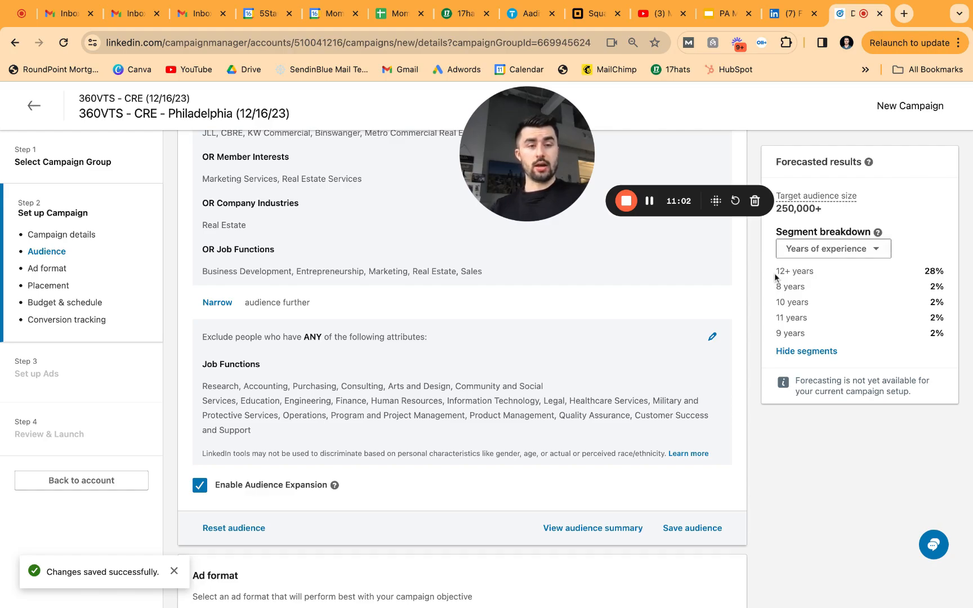
{"action": "left_click", "coordinate": [796, 252]}
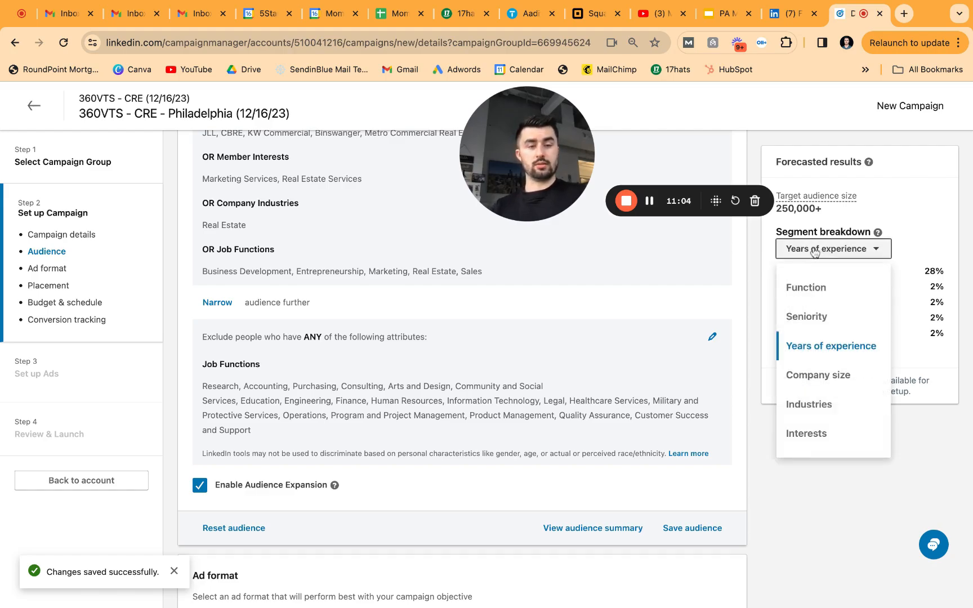
{"action": "left_click", "coordinate": [823, 374]}
{"action": "left_click", "coordinate": [828, 249]}
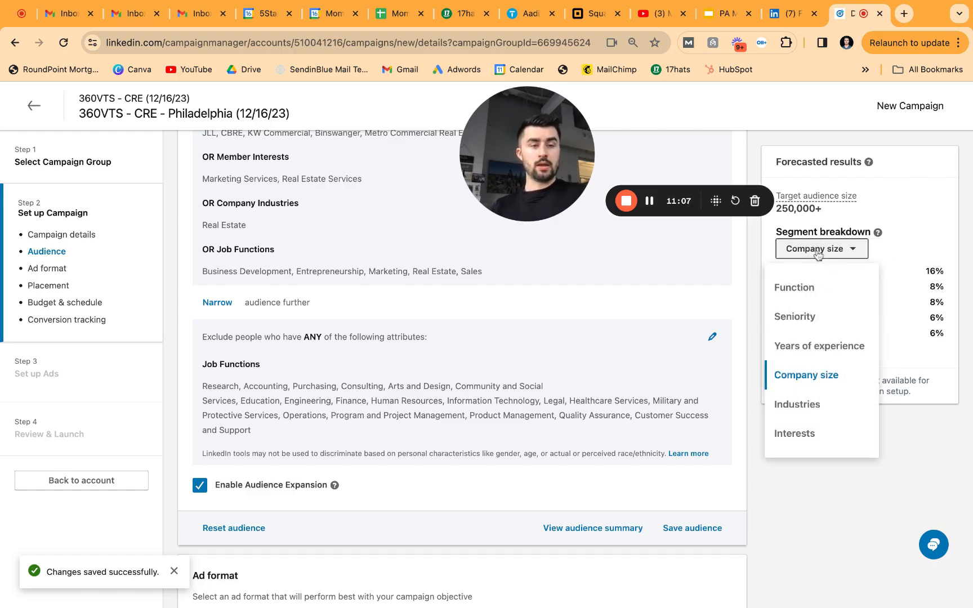
{"action": "left_click", "coordinate": [803, 404]}
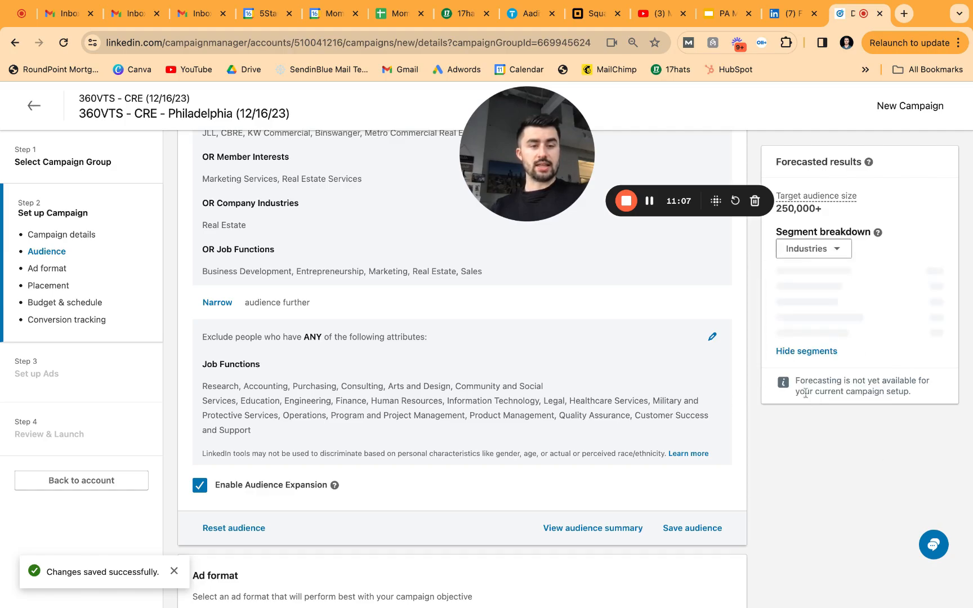
{"action": "left_click", "coordinate": [811, 253]}
{"action": "left_click", "coordinate": [803, 432]}
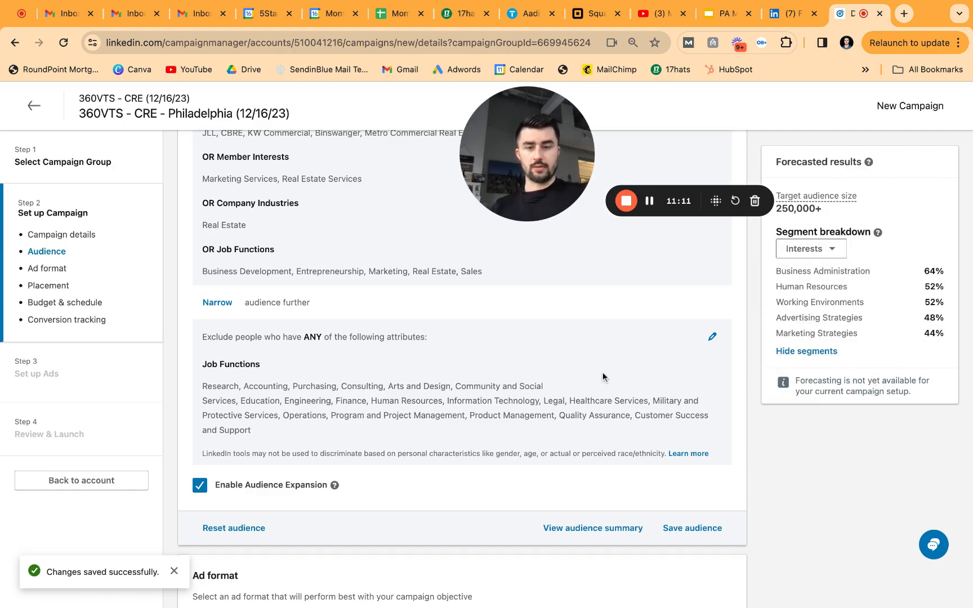
Review the ad format options available for the campaign
{"action": "scroll", "coordinate": [604, 374], "scroll_direction": "down", "scroll_amount": 5}
{"action": "scroll", "coordinate": [604, 372], "scroll_direction": "down", "scroll_amount": 1}
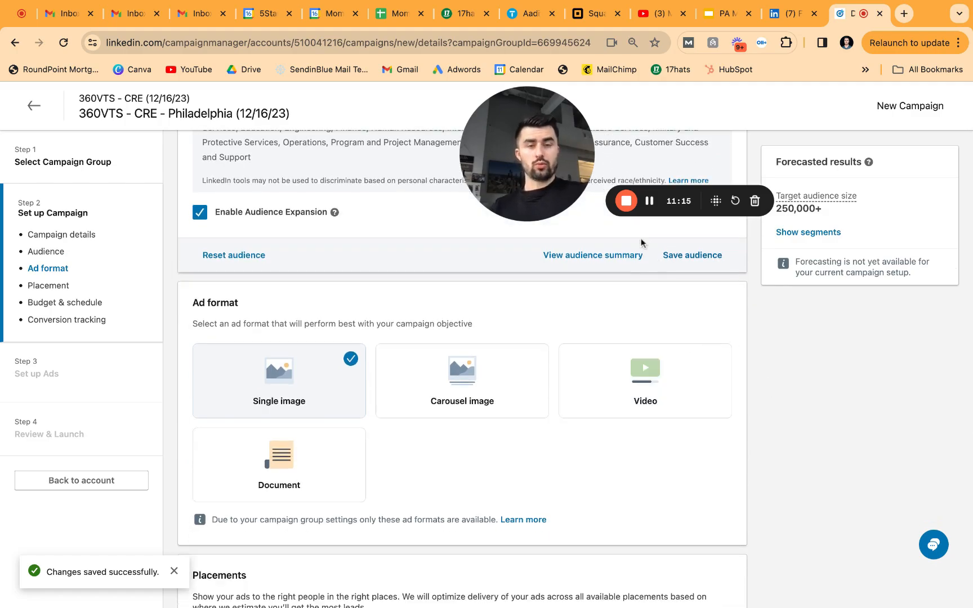
{"action": "left_click_drag", "start_coordinate": [549, 183], "coordinate": [694, 197]}
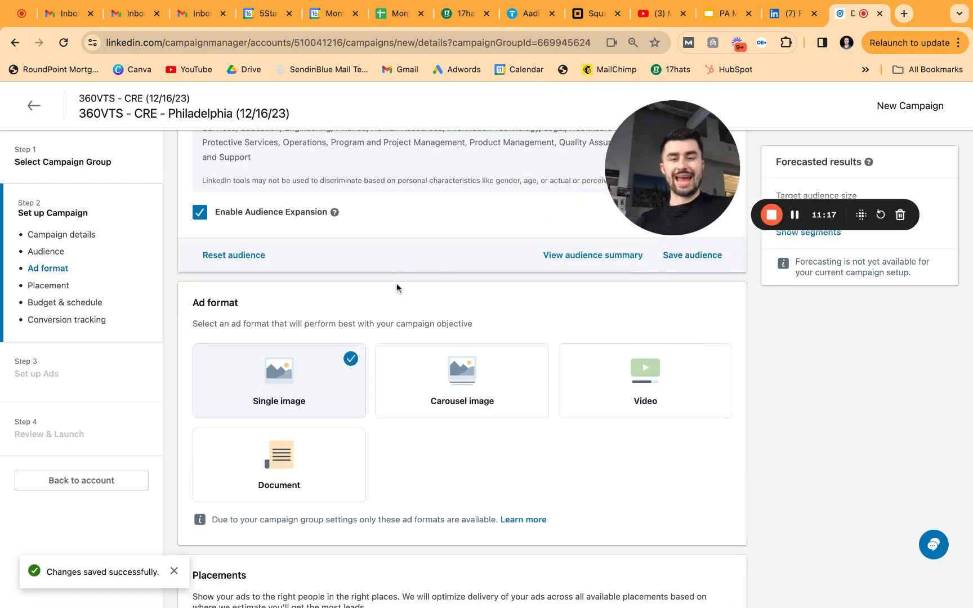
{"action": "scroll", "coordinate": [399, 286], "scroll_direction": "down", "scroll_amount": 1}
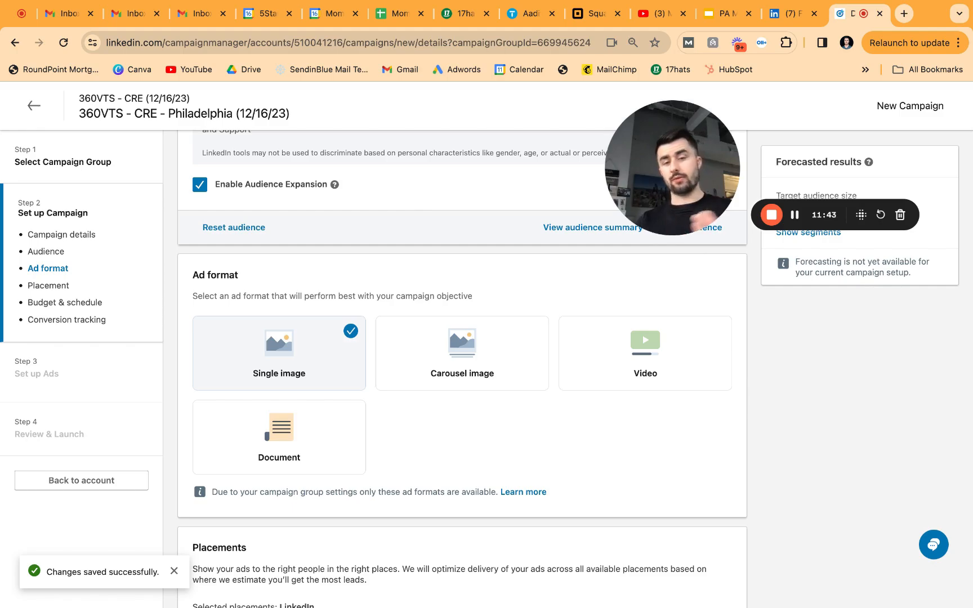
{"action": "scroll", "coordinate": [289, 402], "scroll_direction": "down", "scroll_amount": 1}
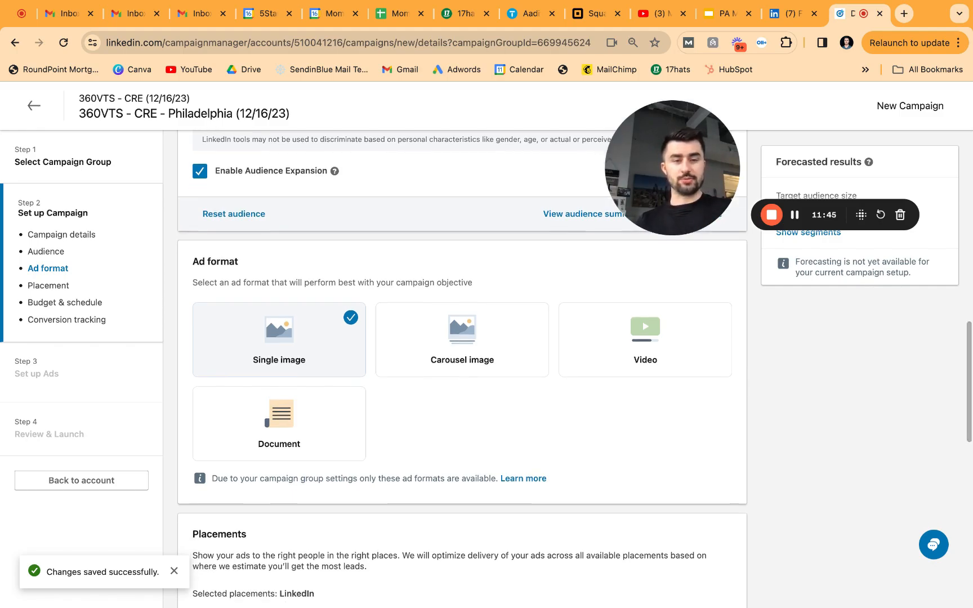
Set the campaign's ad format to Video and review the placements, budget, bidding and conversion tracking sections
{"action": "scroll", "coordinate": [289, 402], "scroll_direction": "up", "scroll_amount": 2}
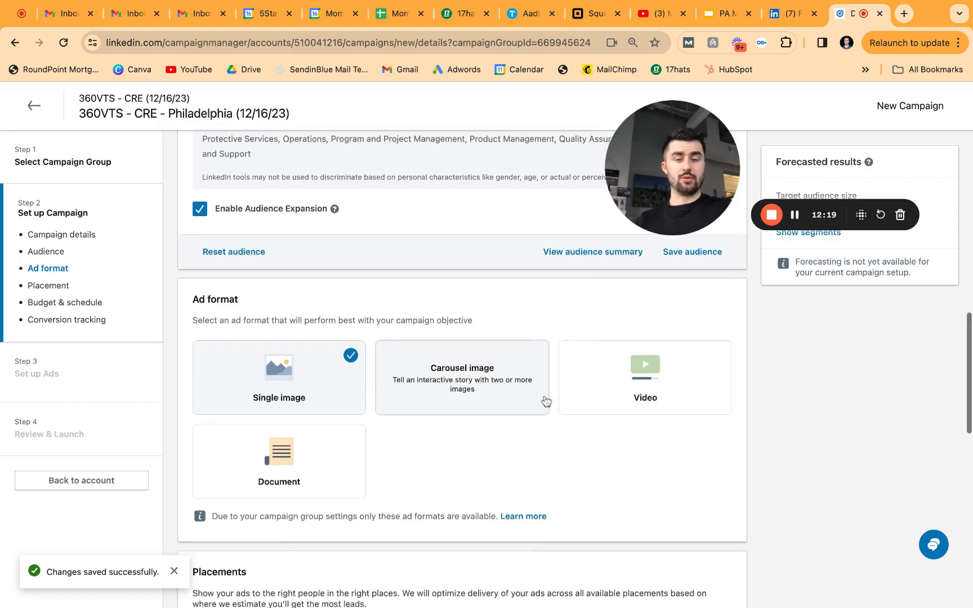
{"action": "scroll", "coordinate": [546, 402], "scroll_direction": "down", "scroll_amount": 1}
{"action": "left_click", "coordinate": [611, 354]}
{"action": "scroll", "coordinate": [394, 361], "scroll_direction": "down", "scroll_amount": 5}
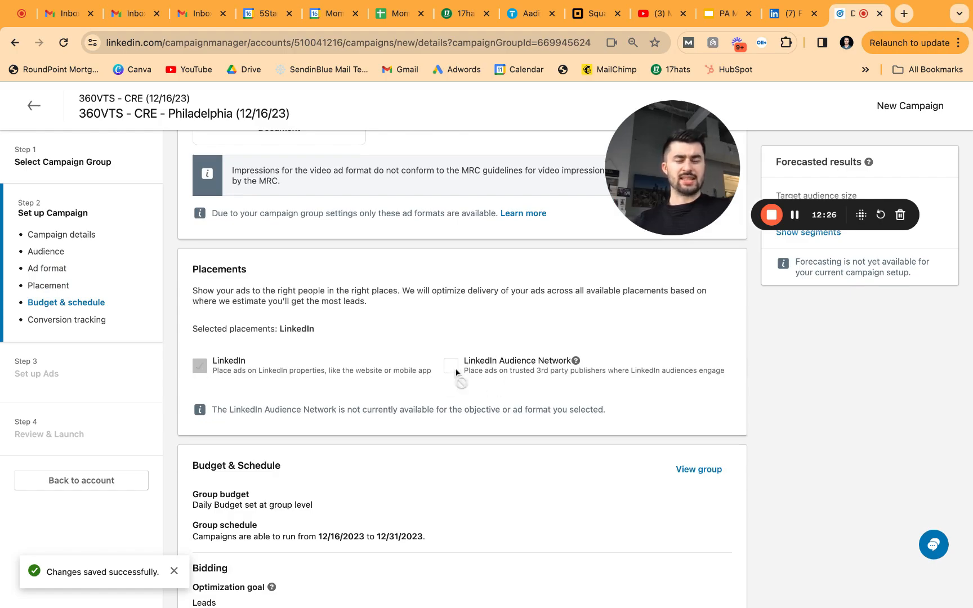
{"action": "scroll", "coordinate": [445, 355], "scroll_direction": "down", "scroll_amount": 3}
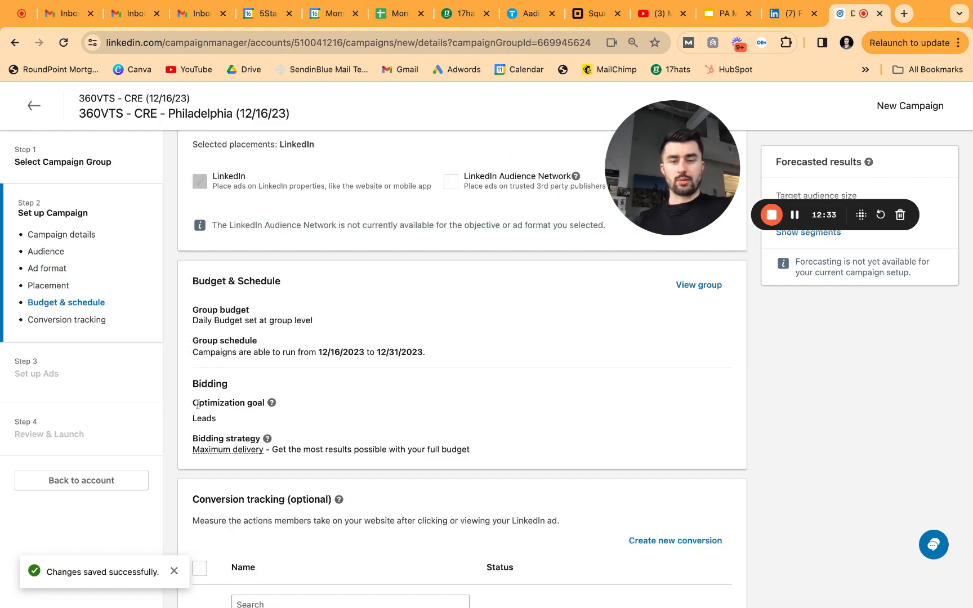
{"action": "scroll", "coordinate": [376, 414], "scroll_direction": "down", "scroll_amount": 1}
{"action": "scroll", "coordinate": [467, 352], "scroll_direction": "down", "scroll_amount": 3}
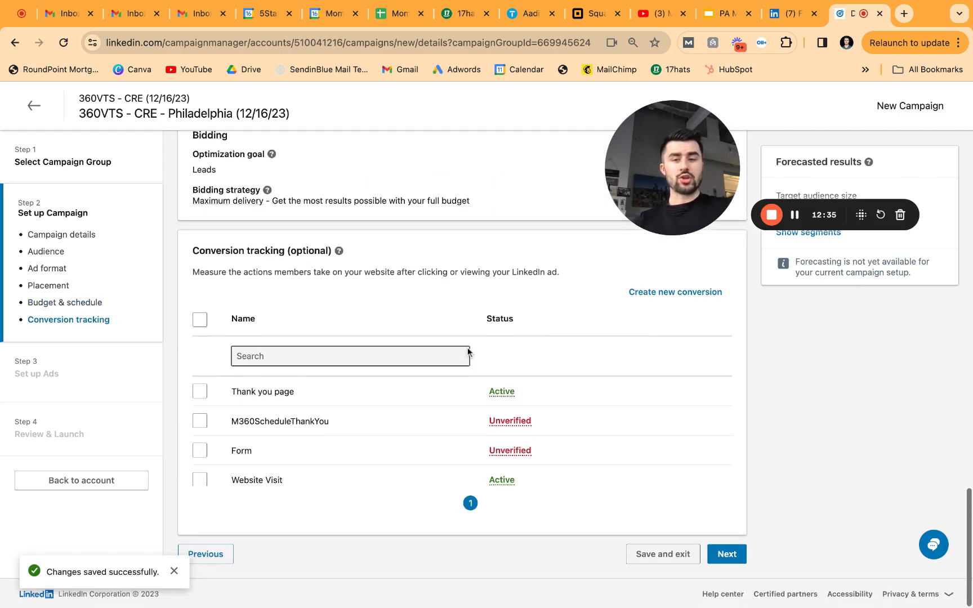
{"action": "scroll", "coordinate": [407, 435], "scroll_direction": "up", "scroll_amount": 1}
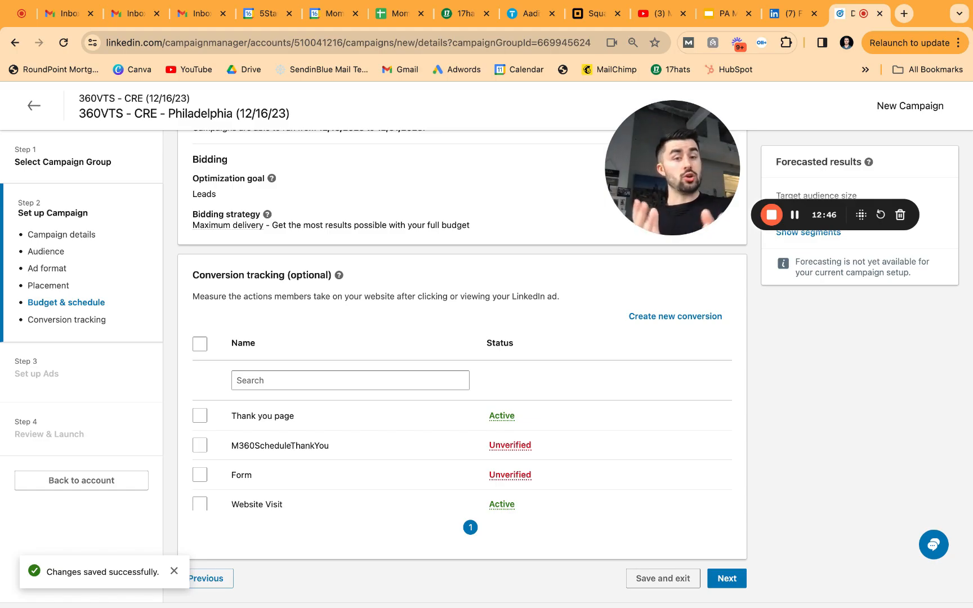
Open momentumvirtualtours.com/social-media-strategy/ in a new browser tab and examine the landing page's offer and lead form
{"action": "left_click", "coordinate": [904, 13]}
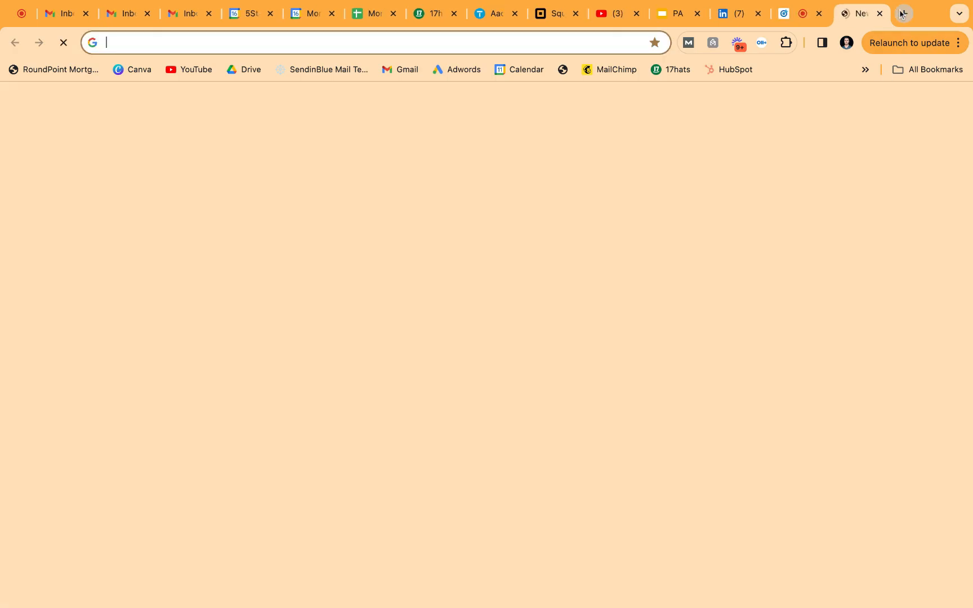
{"action": "type", "text": "social"}
{"action": "key", "text": "Return"}
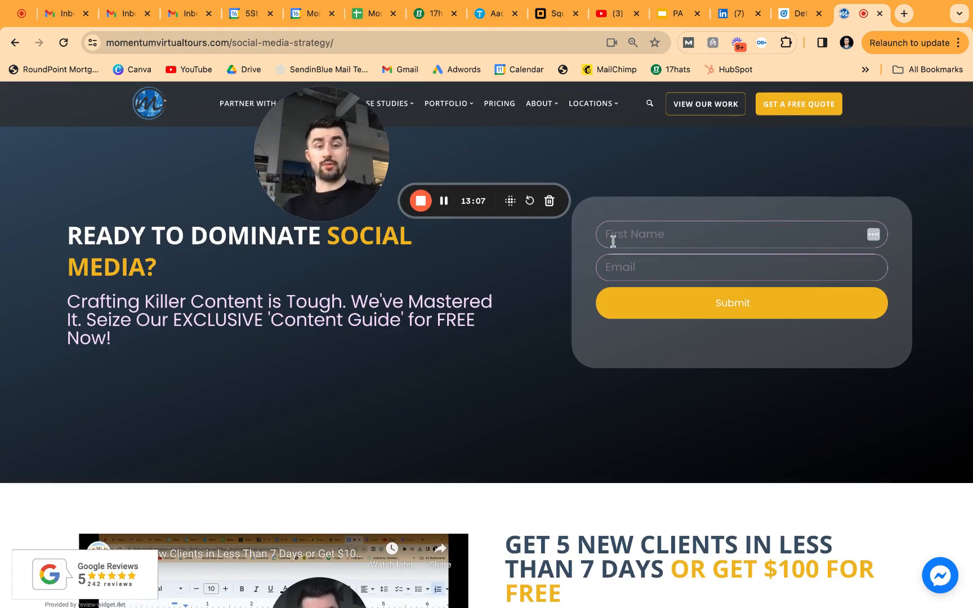
{"action": "scroll", "coordinate": [463, 362], "scroll_direction": "down", "scroll_amount": 5}
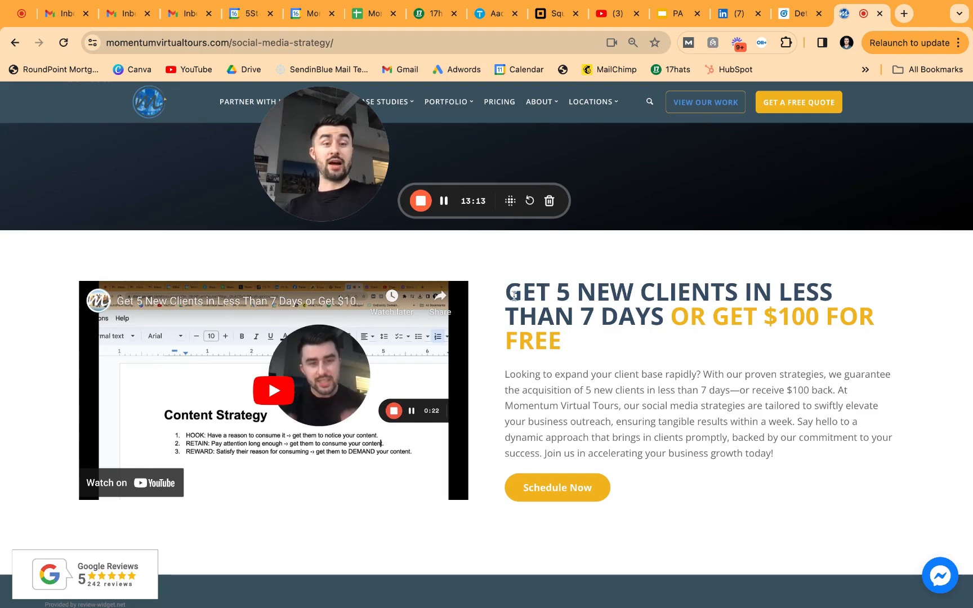
{"action": "left_click_drag", "start_coordinate": [514, 296], "coordinate": [664, 316]}
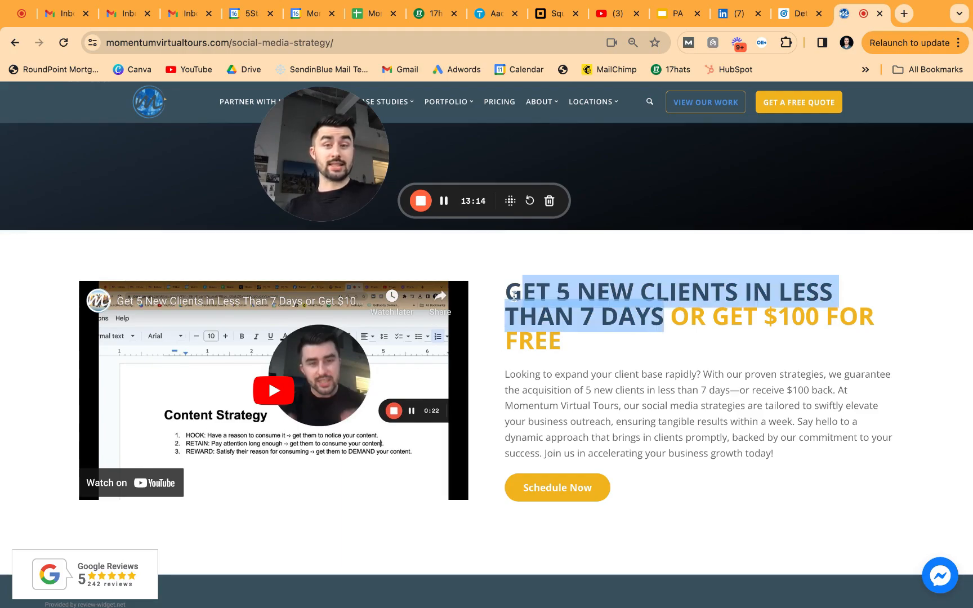
{"action": "left_click", "coordinate": [487, 348]}
{"action": "scroll", "coordinate": [487, 350], "scroll_direction": "down", "scroll_amount": 3}
{"action": "scroll", "coordinate": [488, 350], "scroll_direction": "down", "scroll_amount": 4}
{"action": "scroll", "coordinate": [487, 350], "scroll_direction": "up", "scroll_amount": 14}
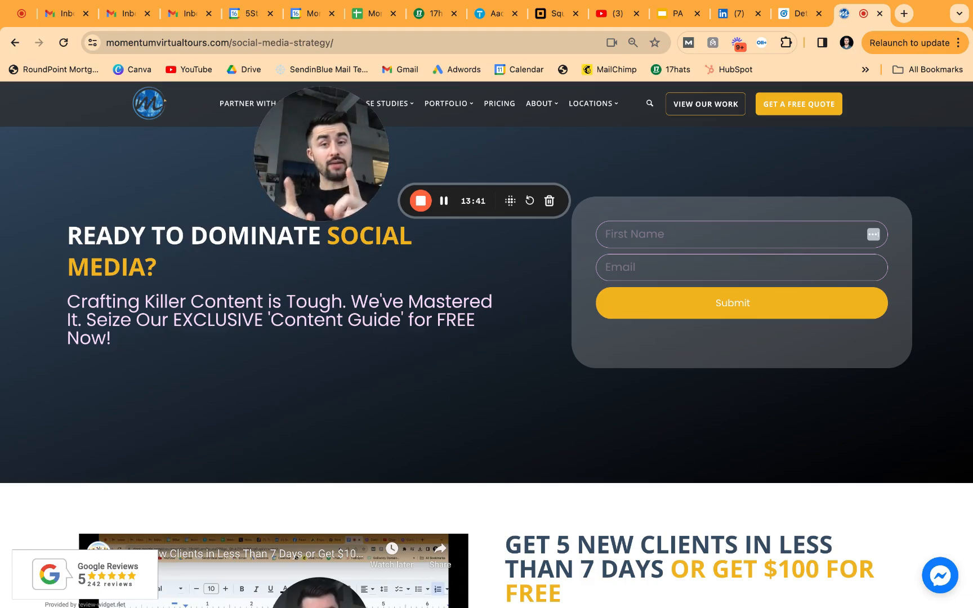
Fill in the landing page's lead form with the contact's name and e-mail and submit it
{"action": "left_click", "coordinate": [632, 232]}
{"action": "left_click", "coordinate": [693, 268]}
{"action": "left_click", "coordinate": [669, 269]}
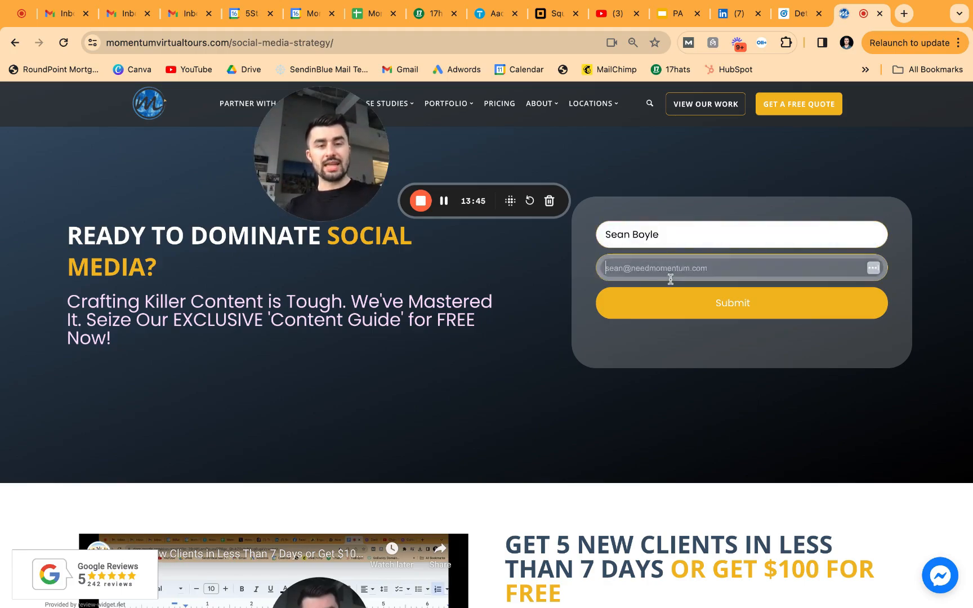
{"action": "left_click", "coordinate": [677, 308]}
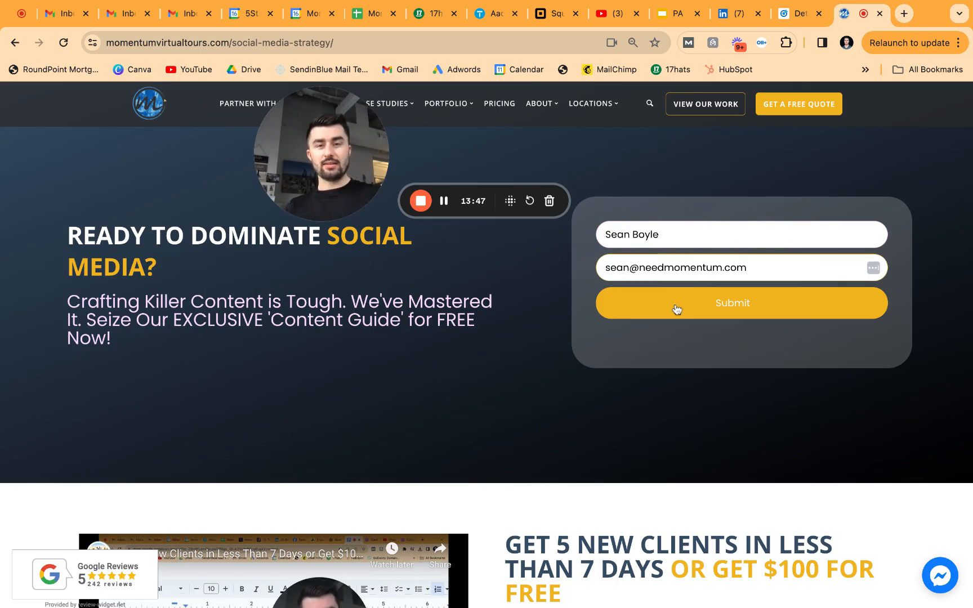
{"action": "left_click", "coordinate": [677, 309]}
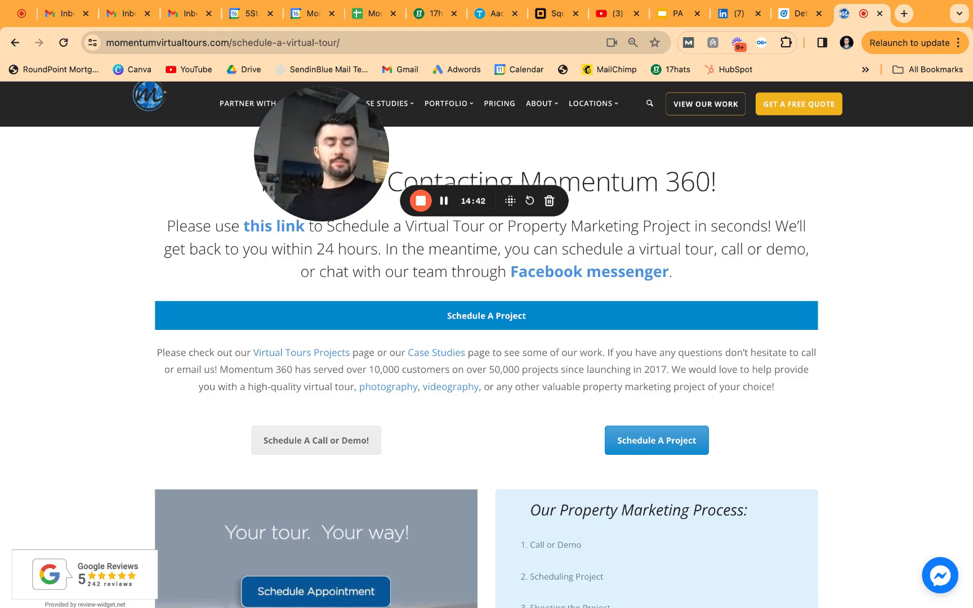
Return to the LinkedIn campaign and start a new conversion with Schedule as the key behavior and the value left empty
{"action": "left_click", "coordinate": [803, 19]}
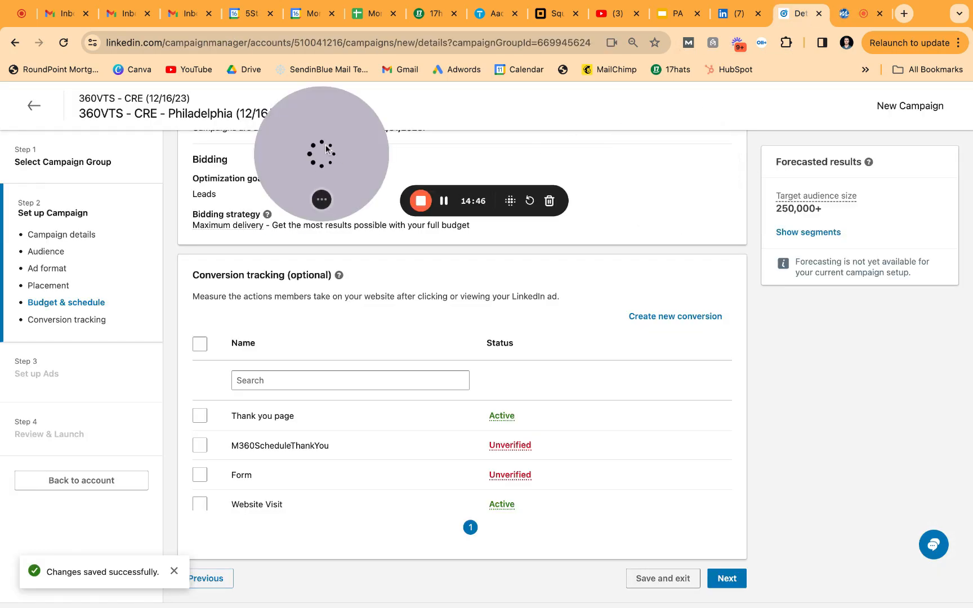
{"action": "scroll", "coordinate": [547, 290], "scroll_direction": "down", "scroll_amount": 1}
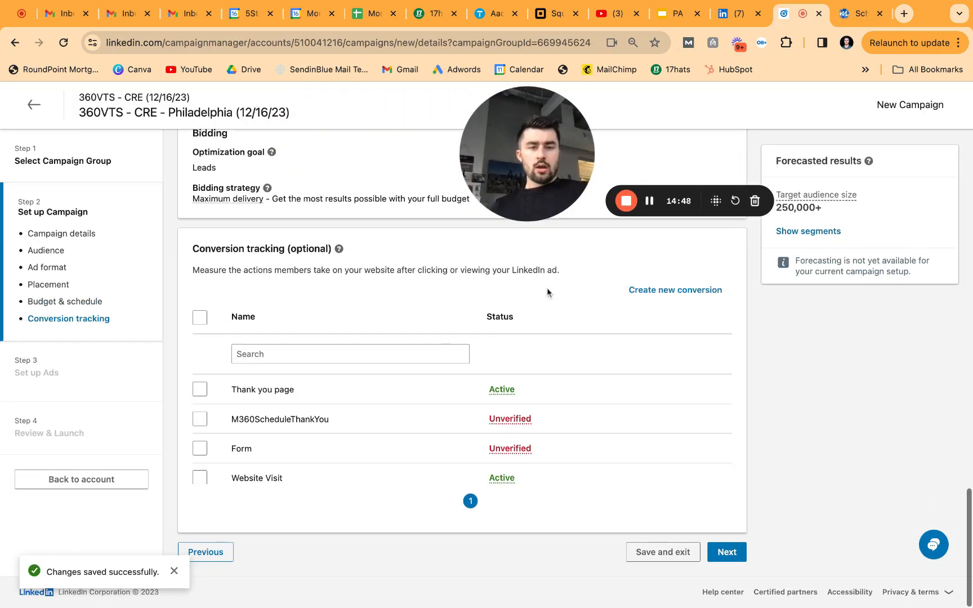
{"action": "left_click", "coordinate": [653, 297]}
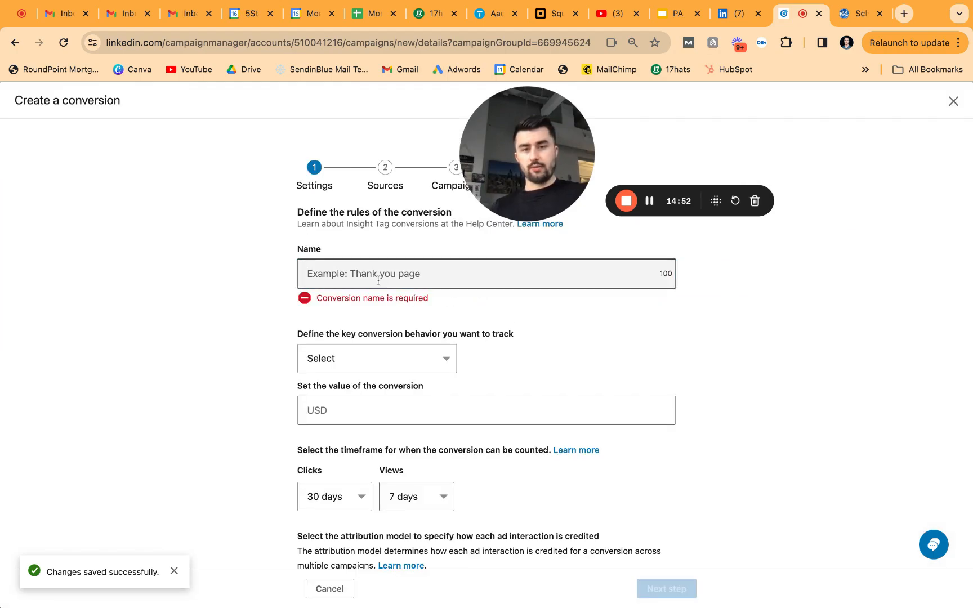
{"action": "scroll", "coordinate": [372, 265], "scroll_direction": "down", "scroll_amount": 1}
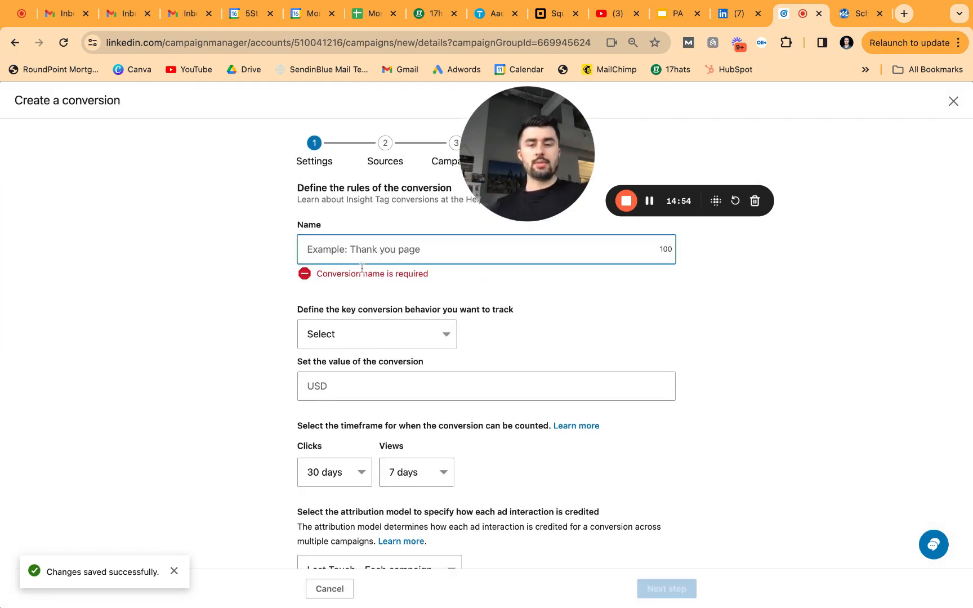
{"action": "scroll", "coordinate": [361, 270], "scroll_direction": "down", "scroll_amount": 1}
{"action": "left_click", "coordinate": [348, 307]}
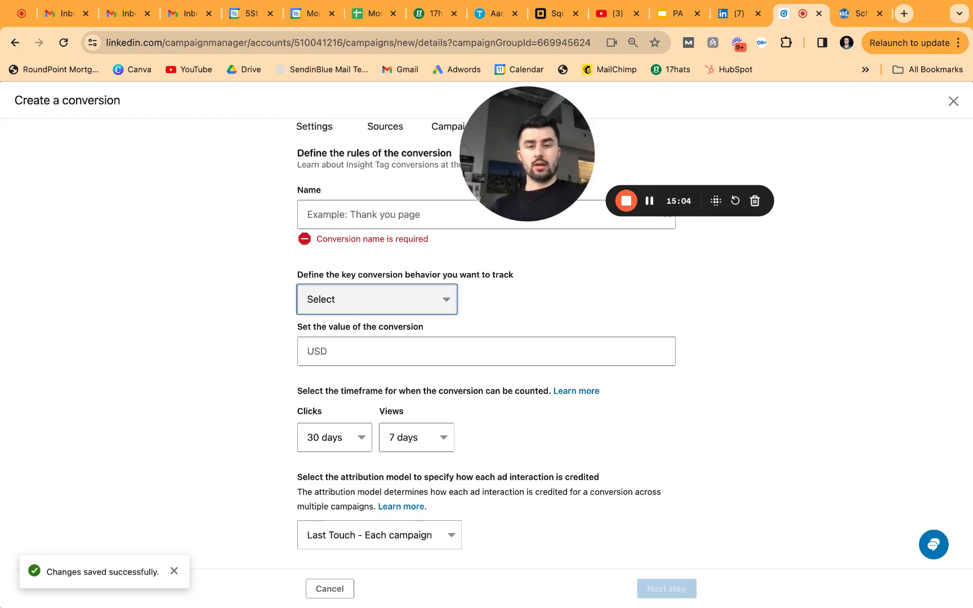
{"action": "left_click", "coordinate": [358, 361]}
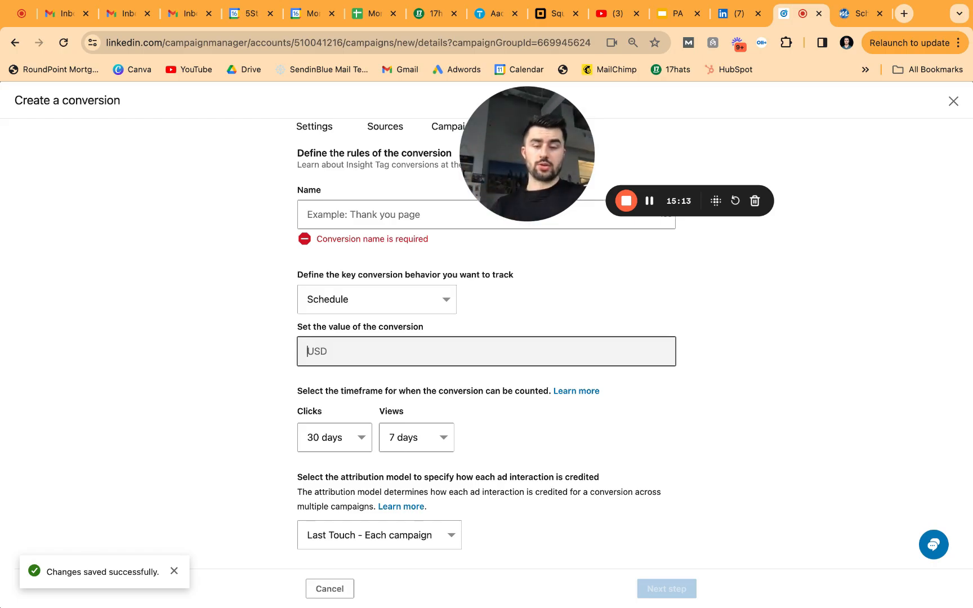
{"action": "key", "text": "BackSpace"}
{"action": "key", "text": "BackSpace"}
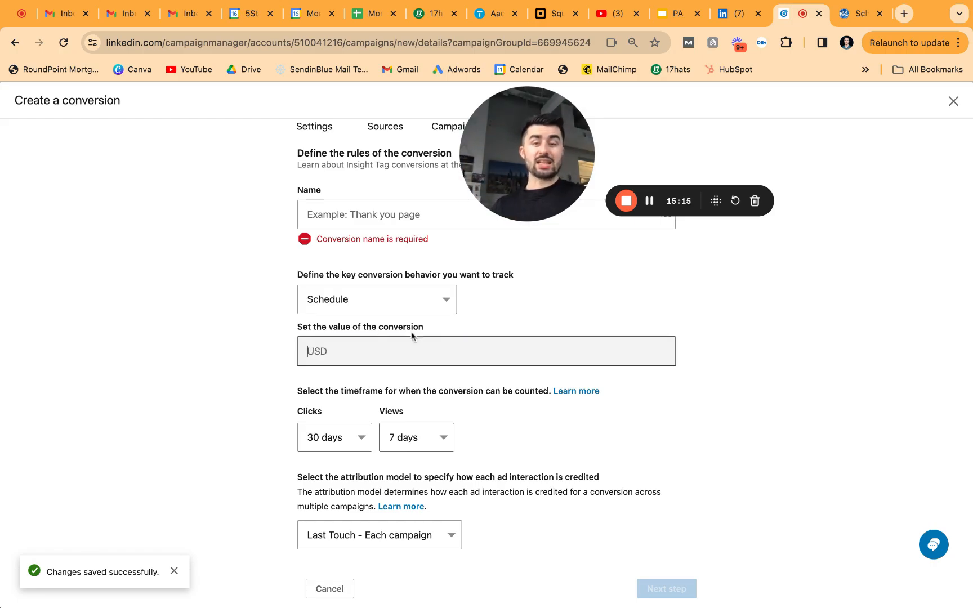
{"action": "left_click", "coordinate": [506, 310]}
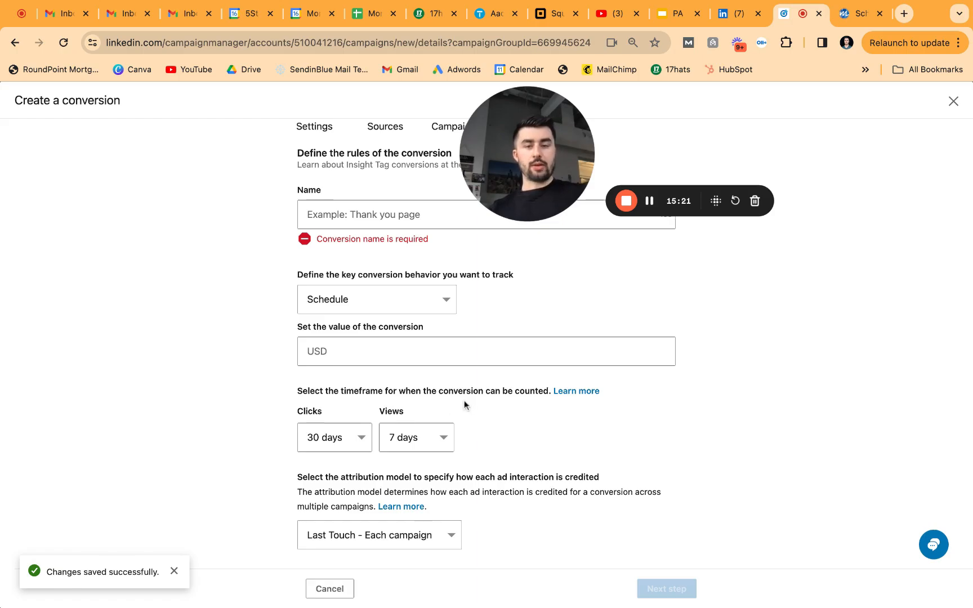
Set the conversion's views timeframe to 30 days and check the attribution model options
{"action": "left_click", "coordinate": [309, 450]}
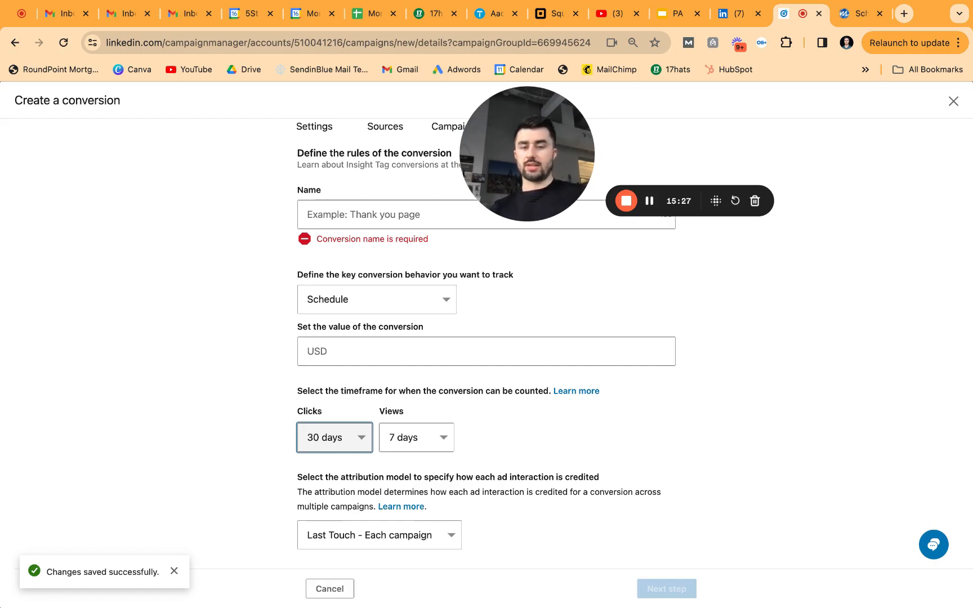
{"action": "left_click", "coordinate": [414, 439]}
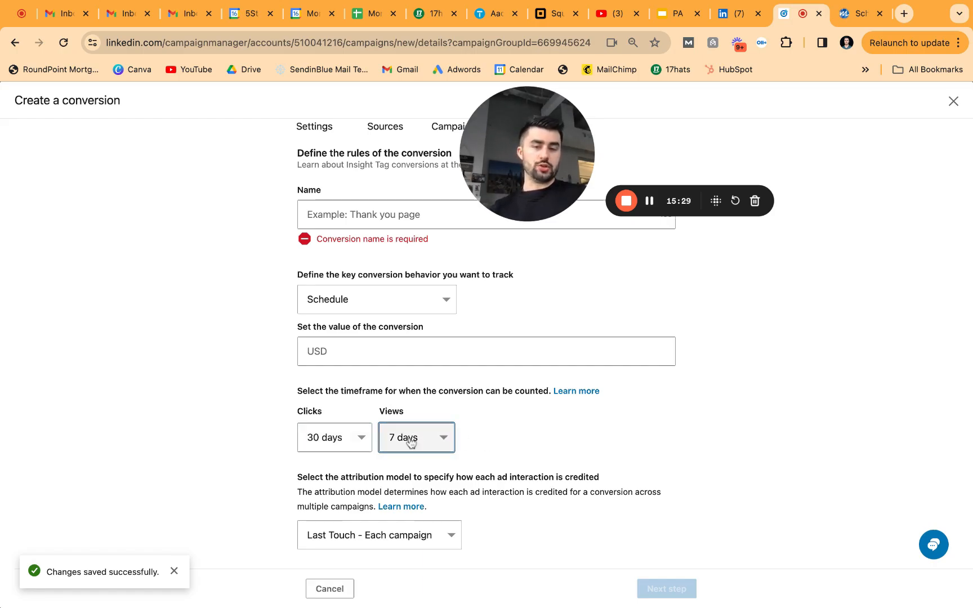
{"action": "left_click", "coordinate": [338, 446]}
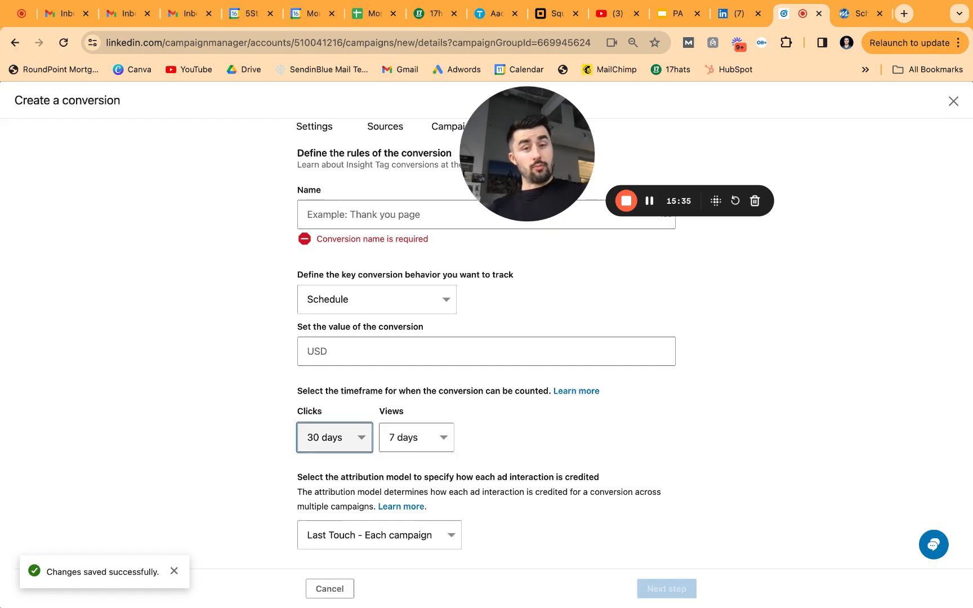
{"action": "left_click", "coordinate": [411, 442]}
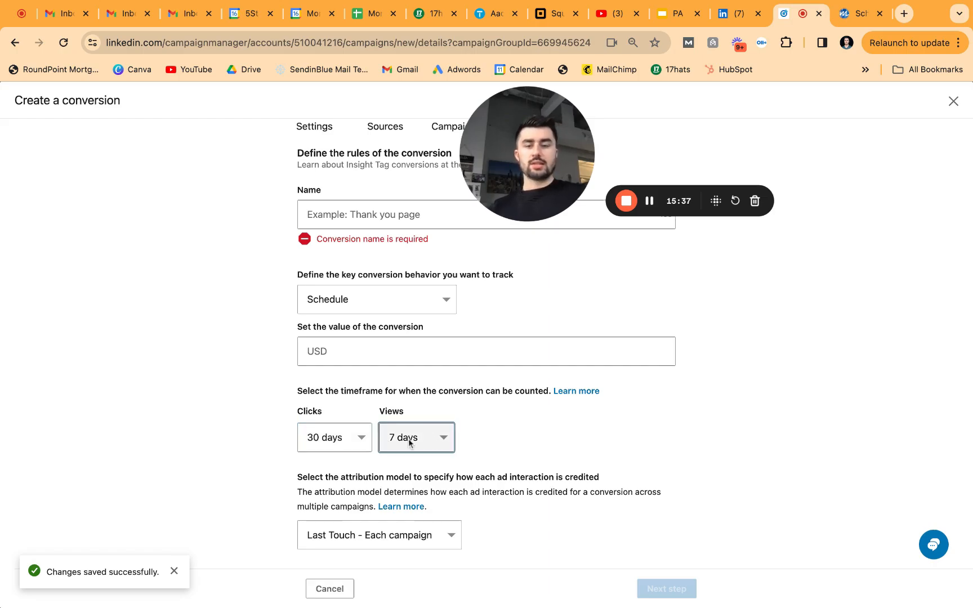
{"action": "left_click", "coordinate": [412, 450]}
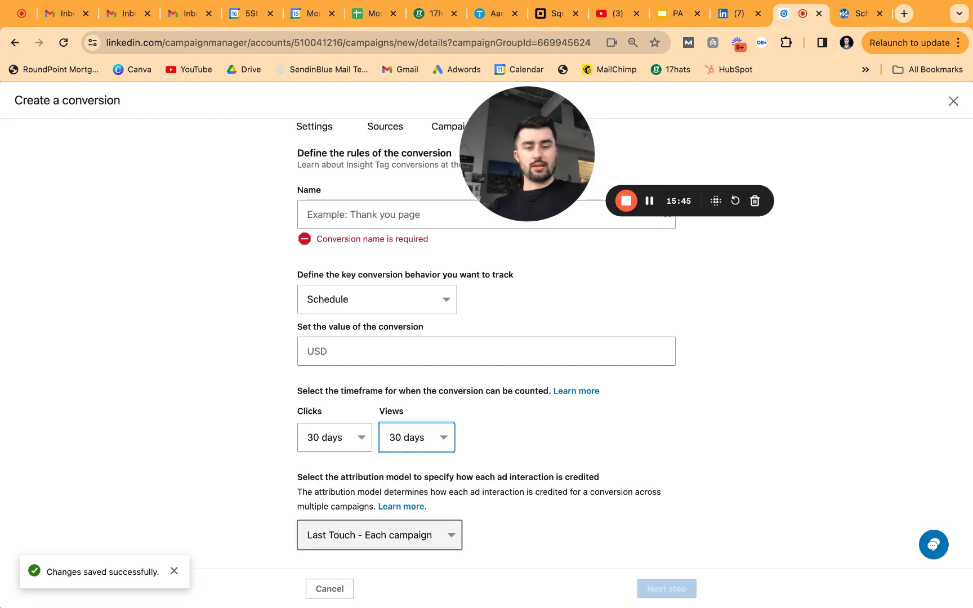
{"action": "left_click", "coordinate": [380, 536]}
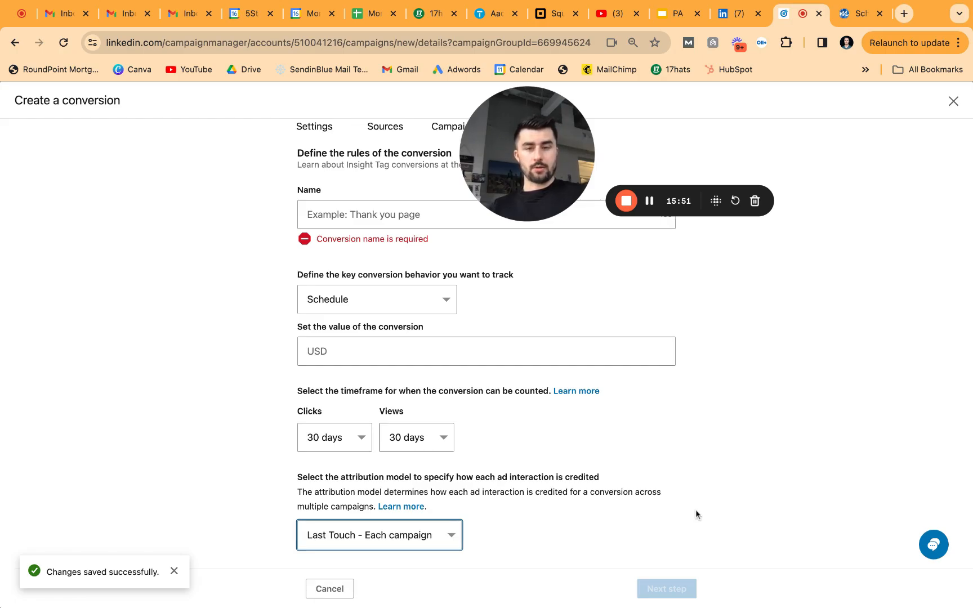
Name the conversion "Thank you page" and proceed to the conversion sources
{"action": "scroll", "coordinate": [573, 431], "scroll_direction": "up", "scroll_amount": 1}
{"action": "left_click", "coordinate": [392, 253]}
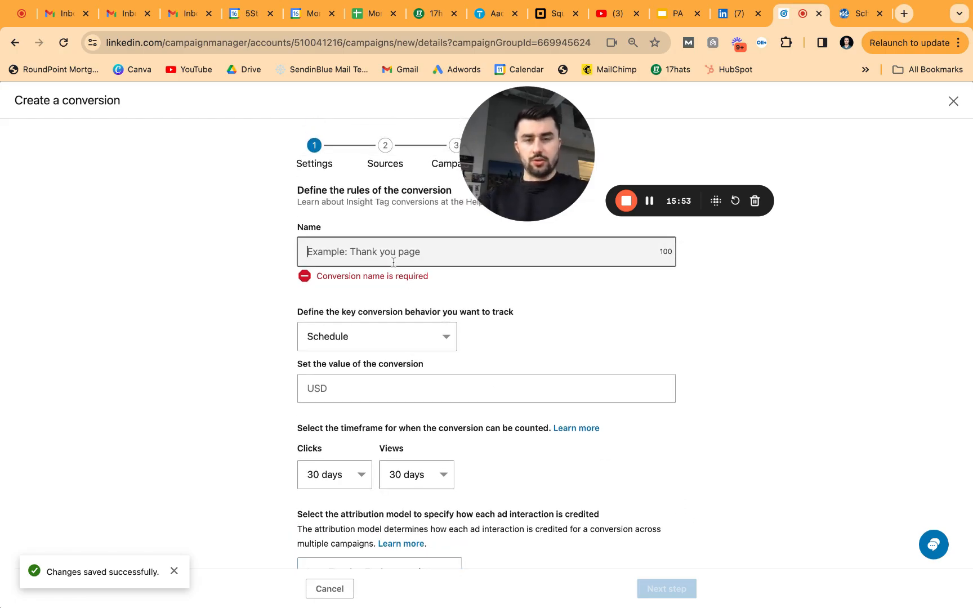
{"action": "type", "text": "Thank you page"}
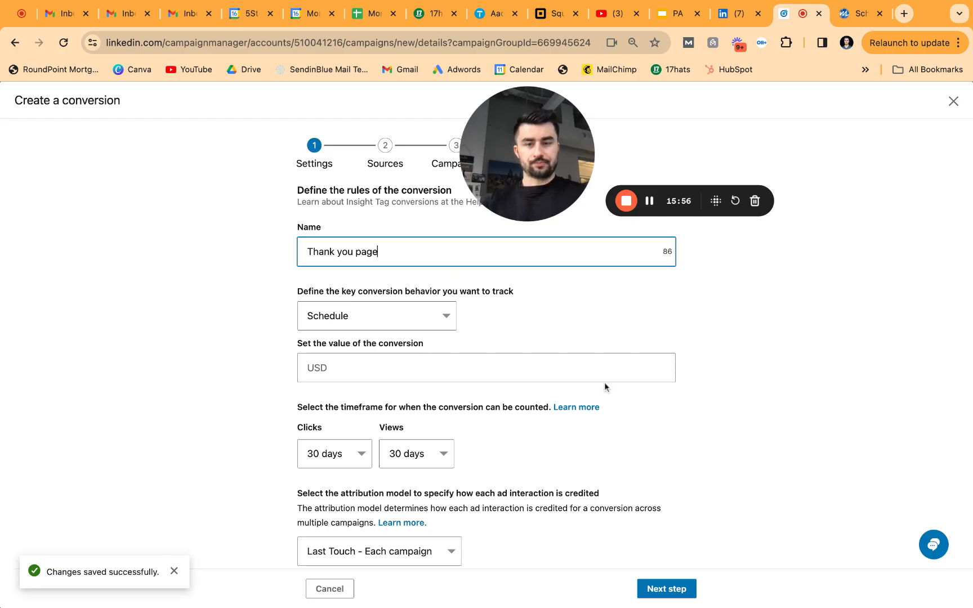
{"action": "key", "text": "Return"}
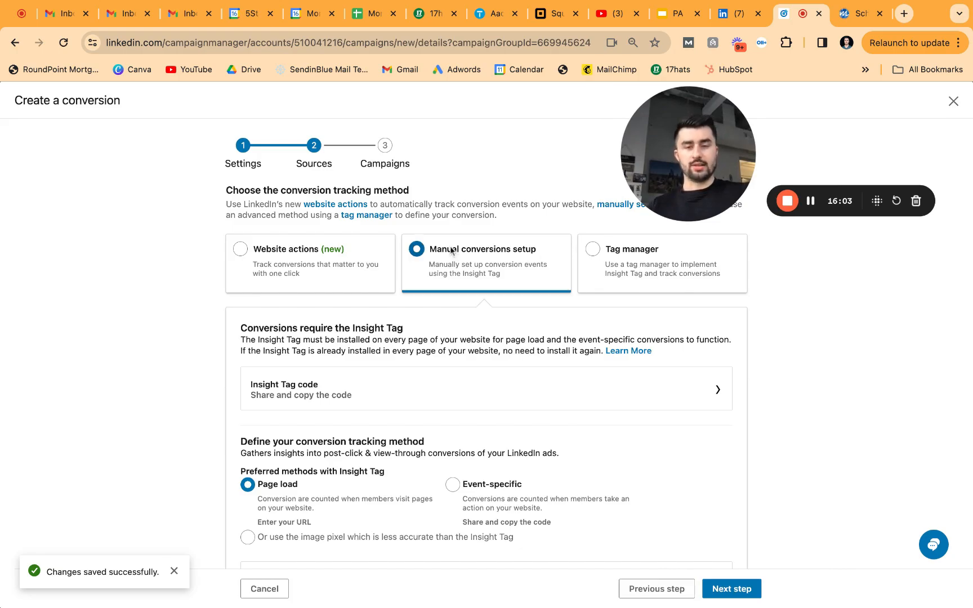
Expand the Insight Tag code and view the script with its installation instructions
{"action": "scroll", "coordinate": [442, 380], "scroll_direction": "down", "scroll_amount": 5}
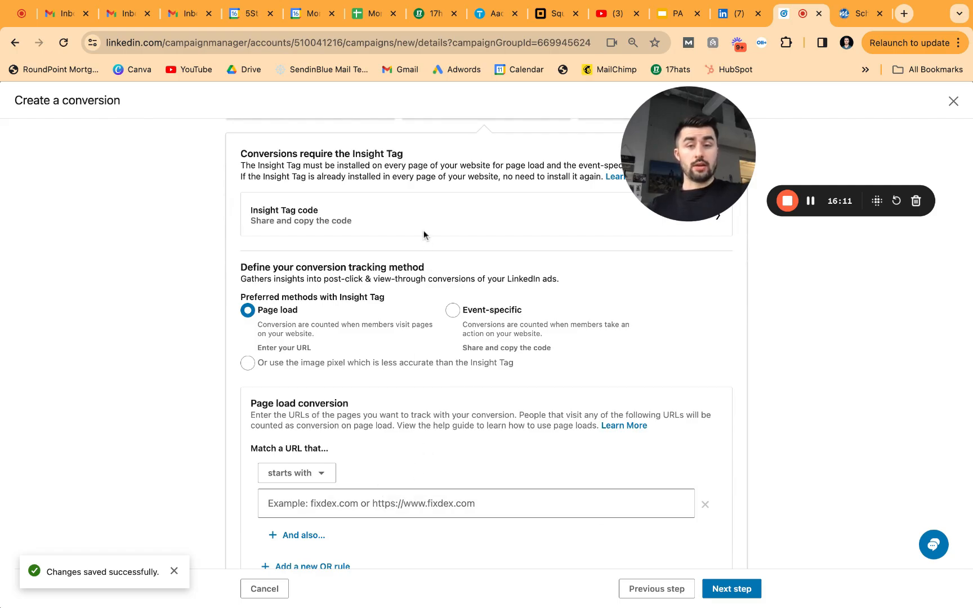
{"action": "left_click", "coordinate": [525, 230]}
{"action": "scroll", "coordinate": [524, 228], "scroll_direction": "up", "scroll_amount": 1}
{"action": "scroll", "coordinate": [388, 362], "scroll_direction": "down", "scroll_amount": 1}
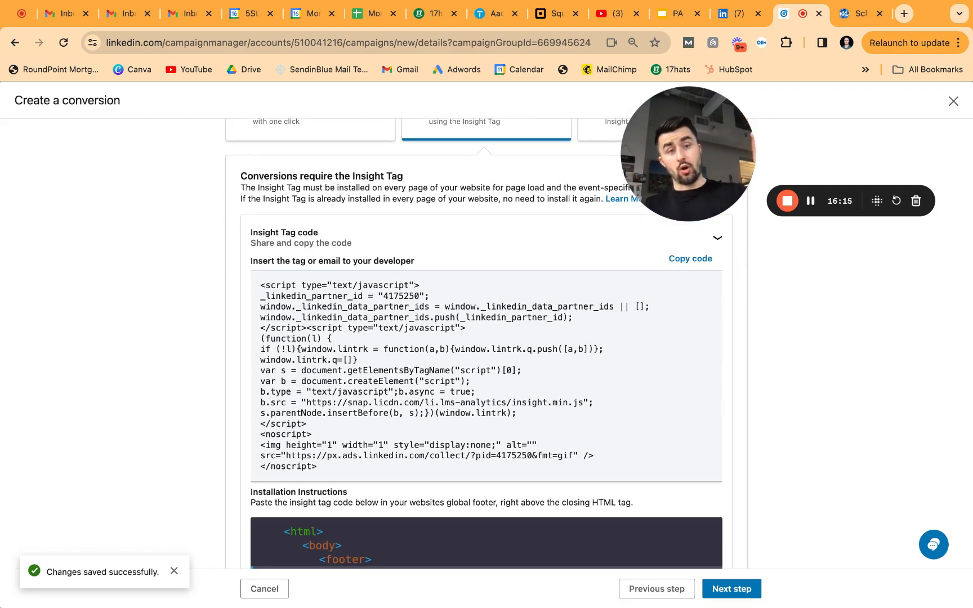
Switch to the Momentum website tab and go back from the thank-you page to the social media strategy page
{"action": "left_click", "coordinate": [852, 21]}
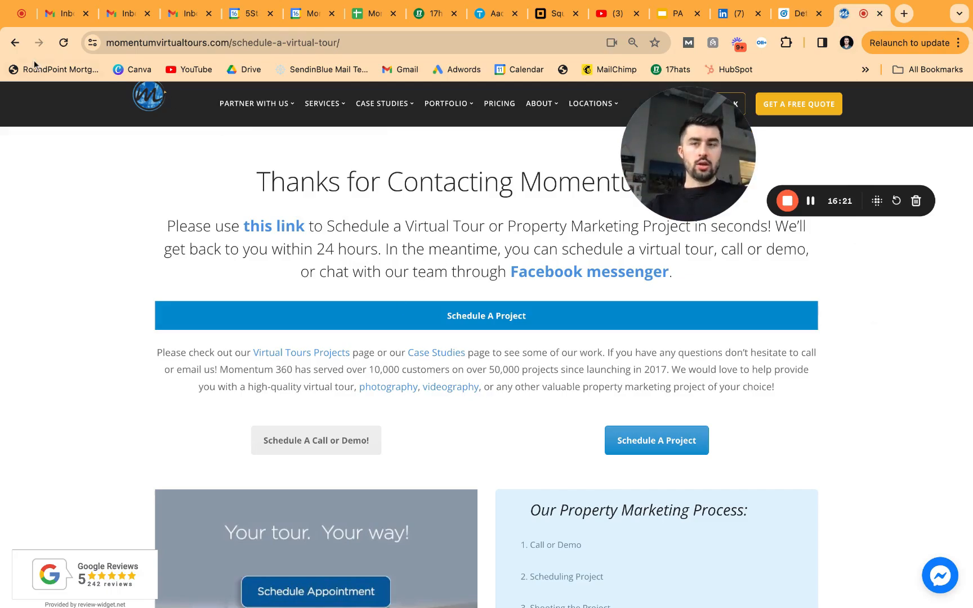
{"action": "left_click", "coordinate": [15, 44]}
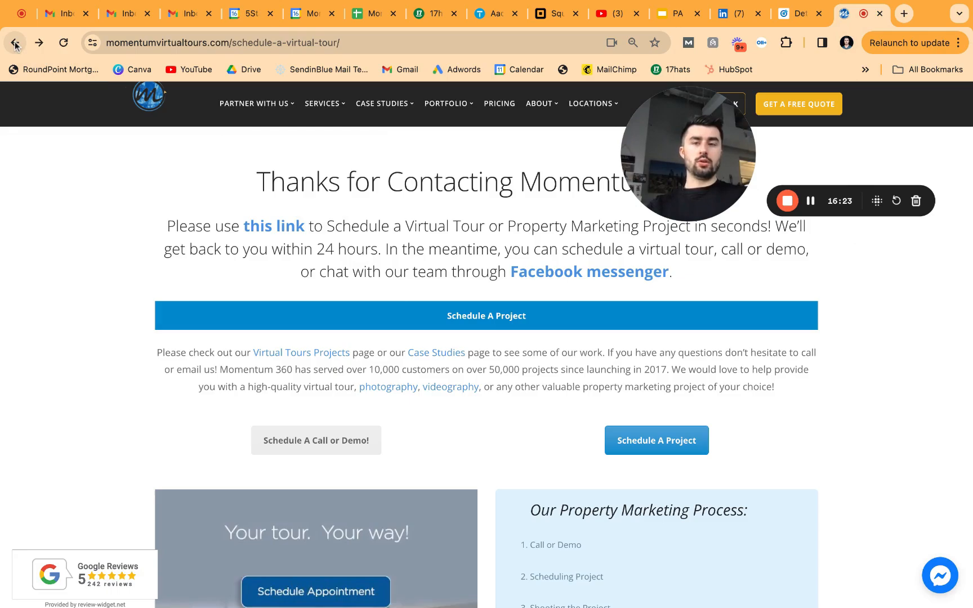
{"action": "left_click", "coordinate": [15, 42]}
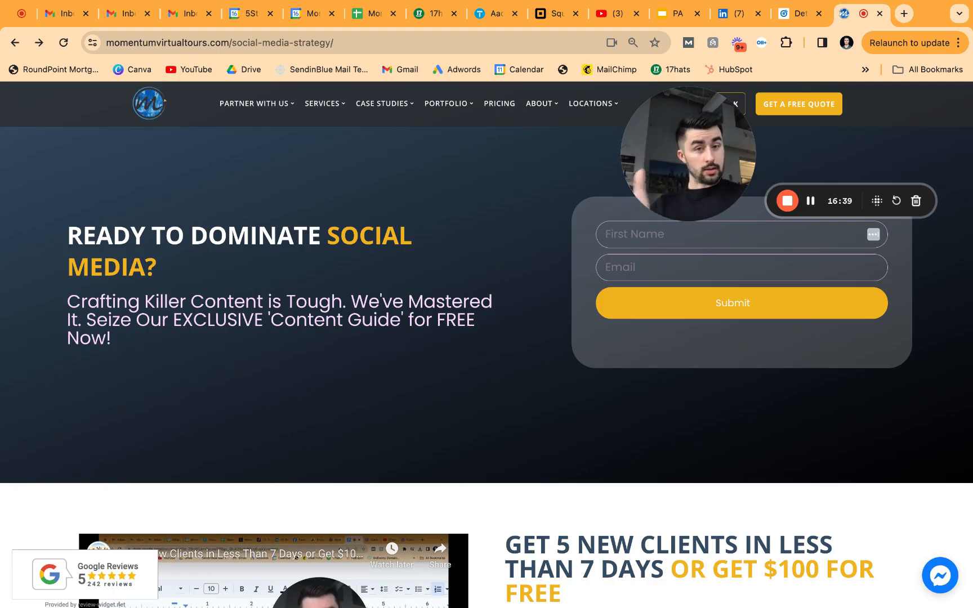
View the thank-you page on the Momentum website again and switch back to LinkedIn Campaign Manager
{"action": "left_click", "coordinate": [39, 42]}
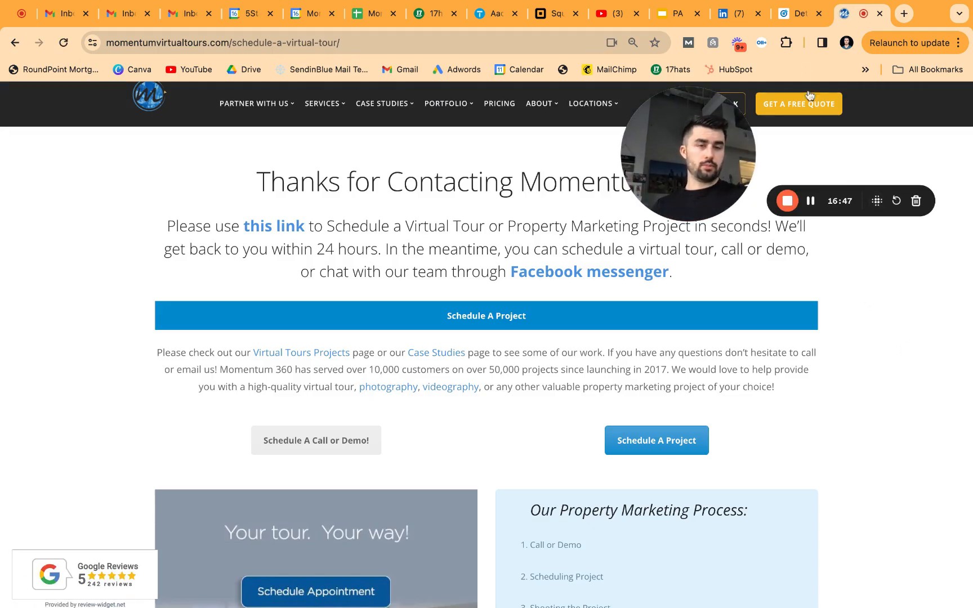
{"action": "left_click", "coordinate": [800, 18]}
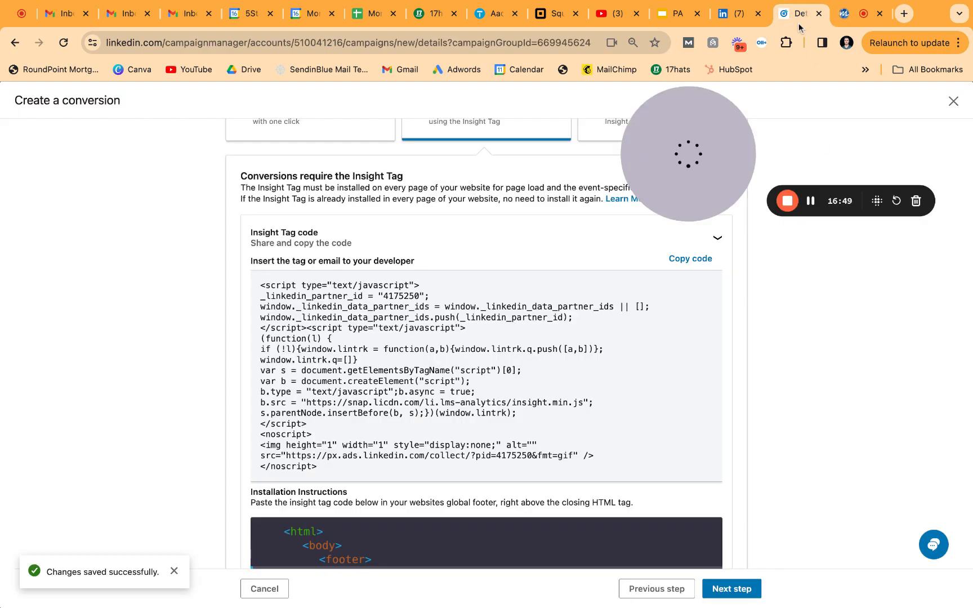
Check the Insight Tag instructions and page load tracking method, and proceed to the conversion's campaign selection
{"action": "scroll", "coordinate": [776, 417], "scroll_direction": "down", "scroll_amount": 2}
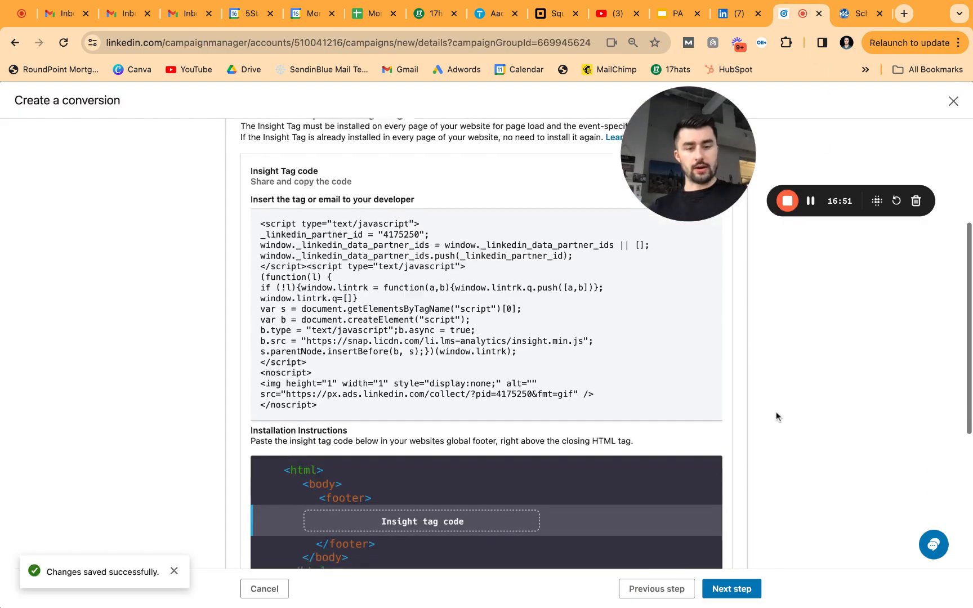
{"action": "scroll", "coordinate": [776, 417], "scroll_direction": "down", "scroll_amount": 10}
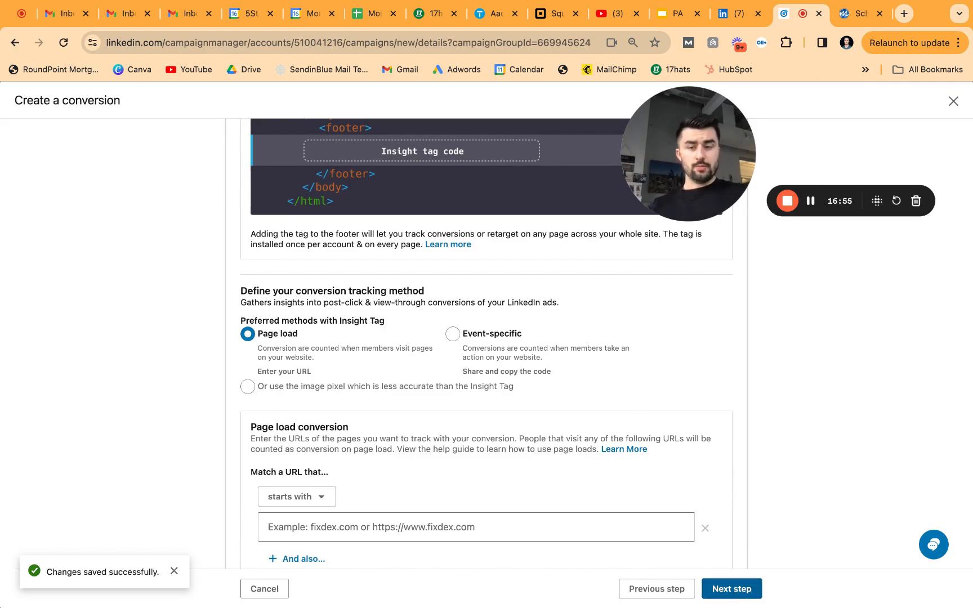
{"action": "left_click", "coordinate": [732, 589]}
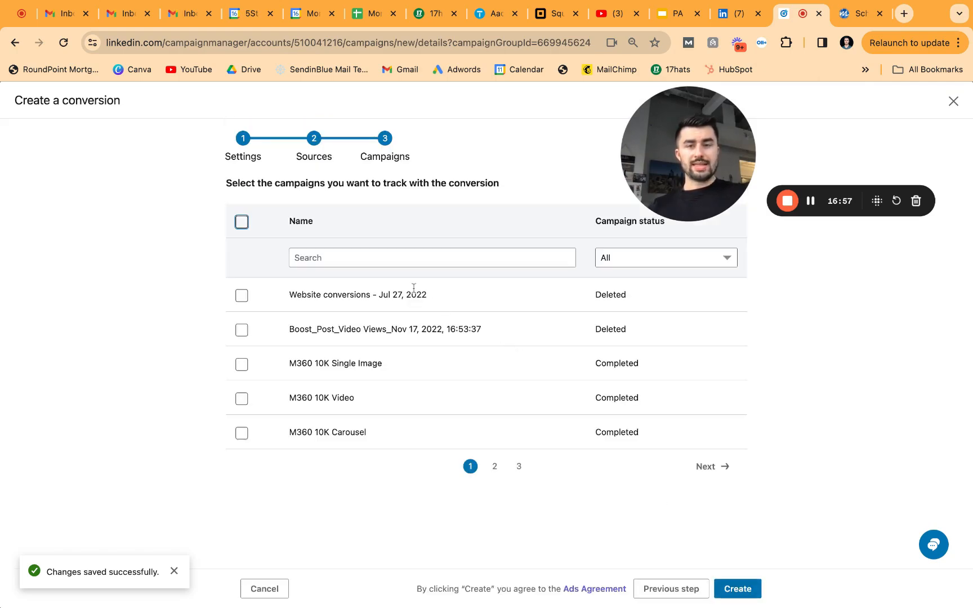
Try to create the conversion for the "Website conversions - Jul 27, 2022" campaign
{"action": "scroll", "coordinate": [414, 288], "scroll_direction": "up", "scroll_amount": 1}
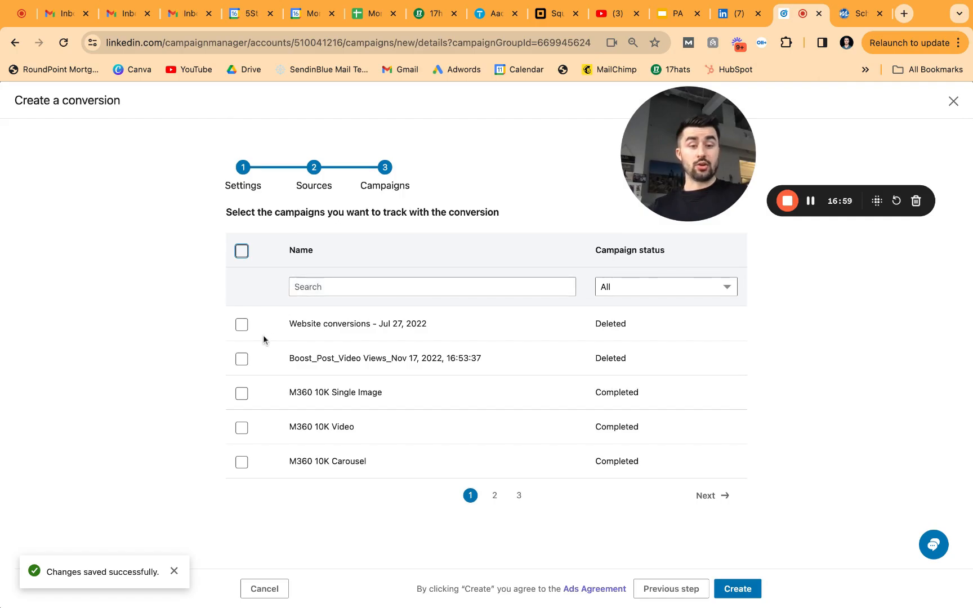
{"action": "left_click", "coordinate": [236, 325]}
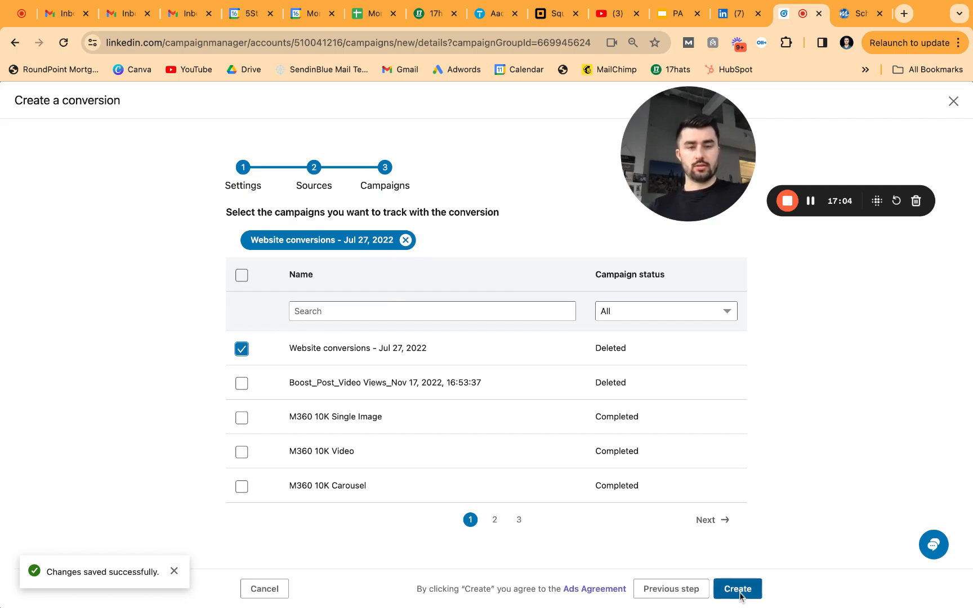
{"action": "scroll", "coordinate": [617, 445], "scroll_direction": "down", "scroll_amount": 1}
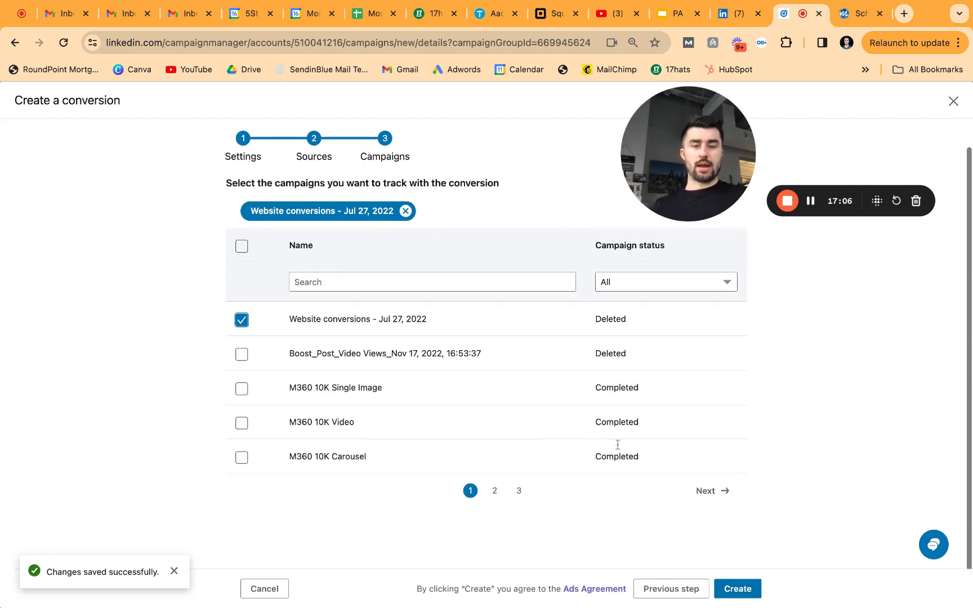
{"action": "left_click", "coordinate": [738, 589]}
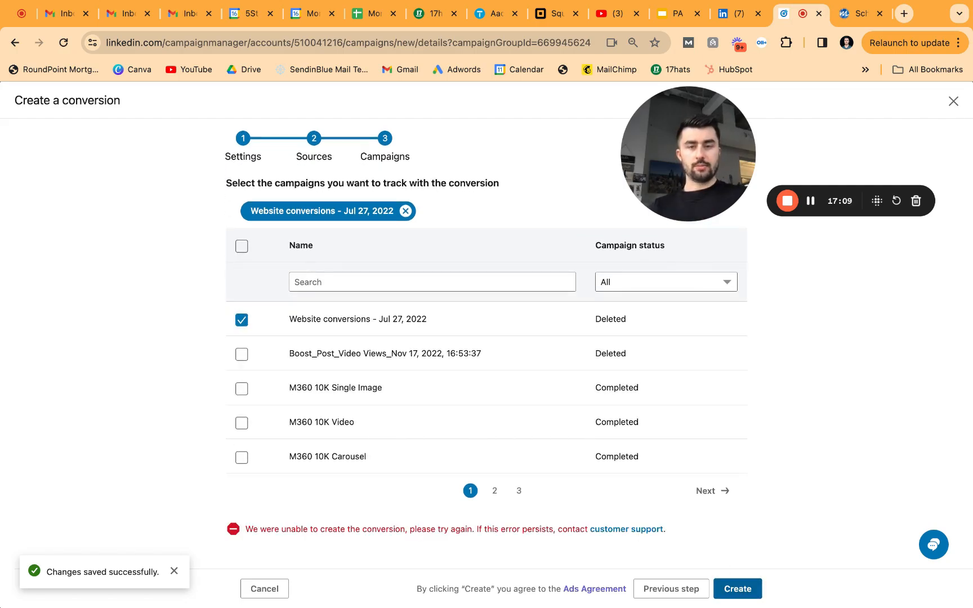
Replace the selected campaign with "M360 10K Single Image" and try to create the conversion again
{"action": "left_click", "coordinate": [242, 321]}
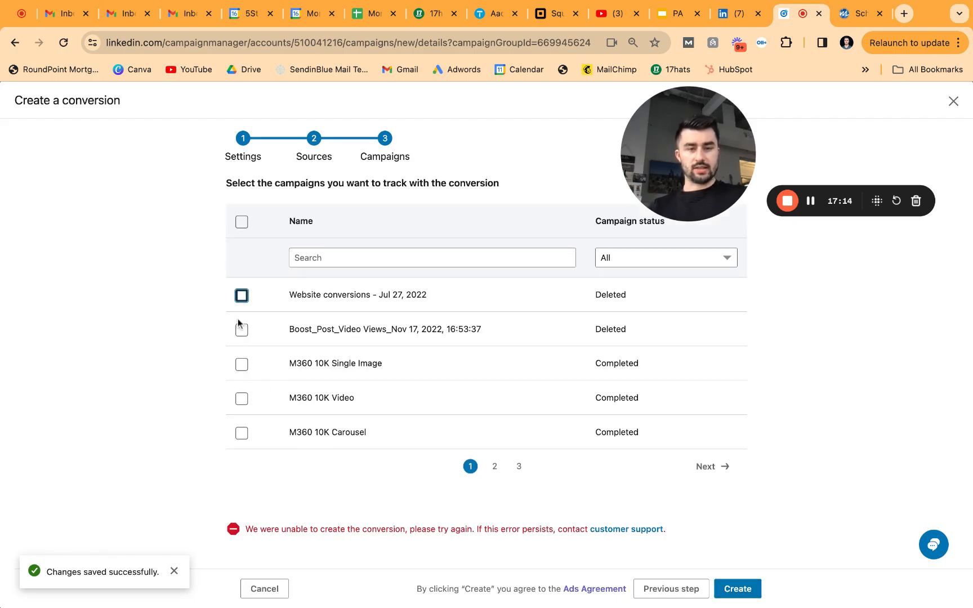
{"action": "left_click", "coordinate": [239, 367]}
{"action": "left_click", "coordinate": [739, 589]}
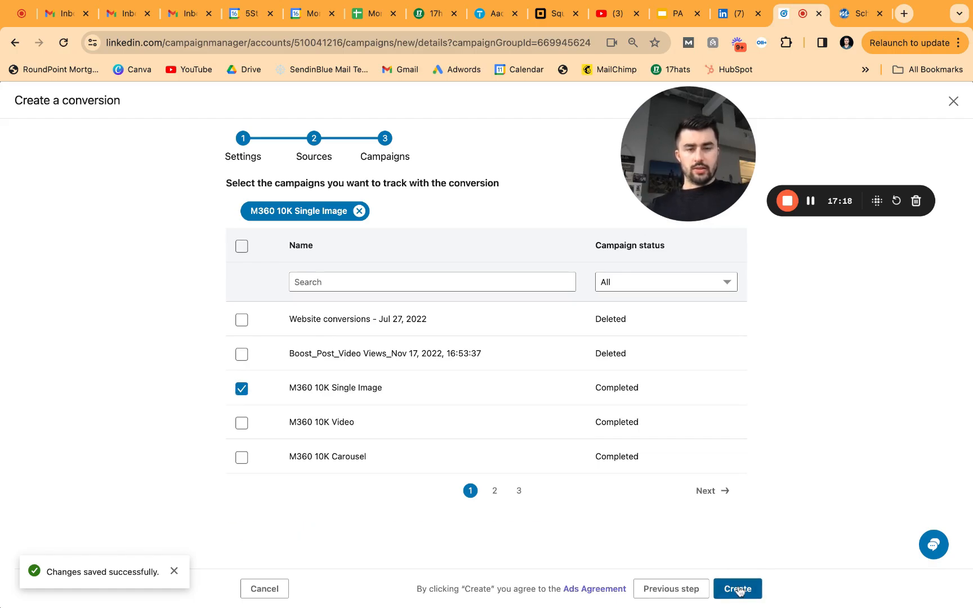
Deselect the "M360 10K Single Image" campaign and close the conversion setup without creating it
{"action": "scroll", "coordinate": [394, 513], "scroll_direction": "up", "scroll_amount": 1}
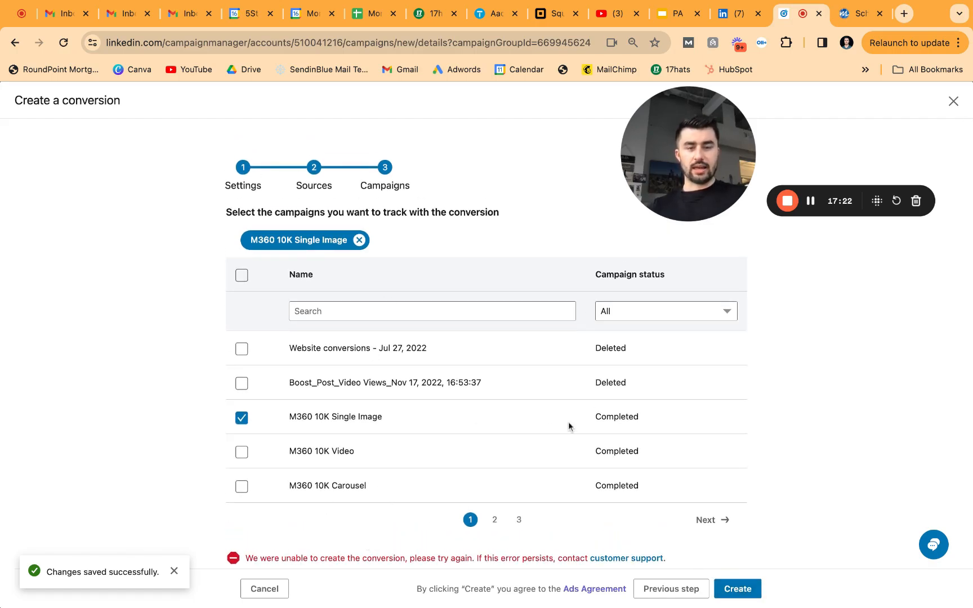
{"action": "scroll", "coordinate": [676, 434], "scroll_direction": "down", "scroll_amount": 1}
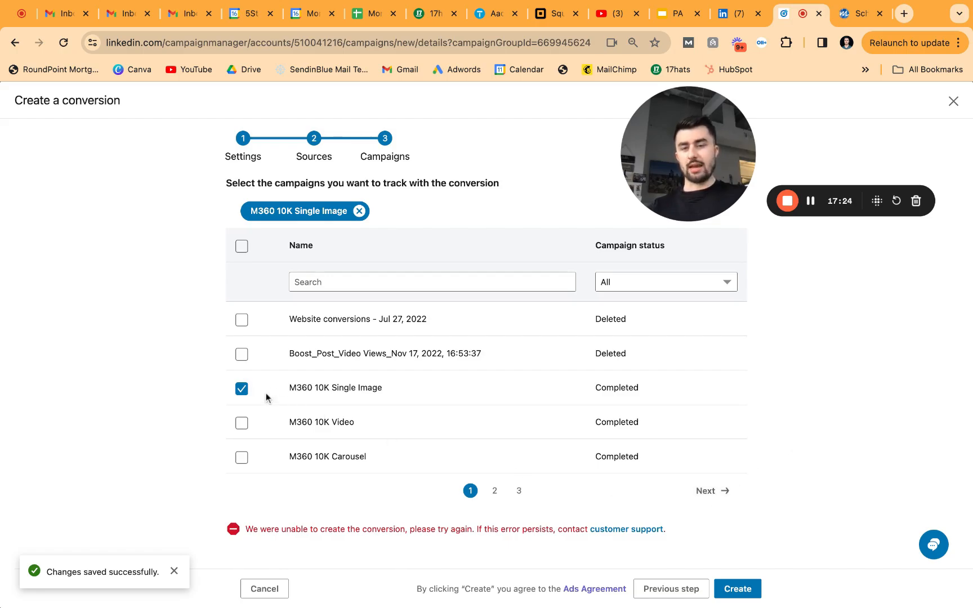
{"action": "left_click", "coordinate": [244, 389]}
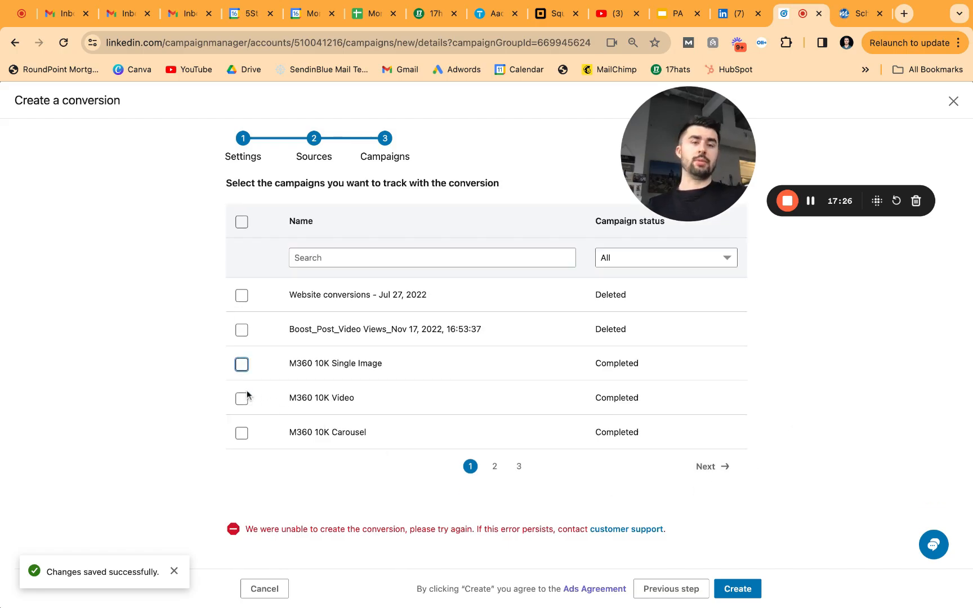
{"action": "left_click", "coordinate": [952, 102]}
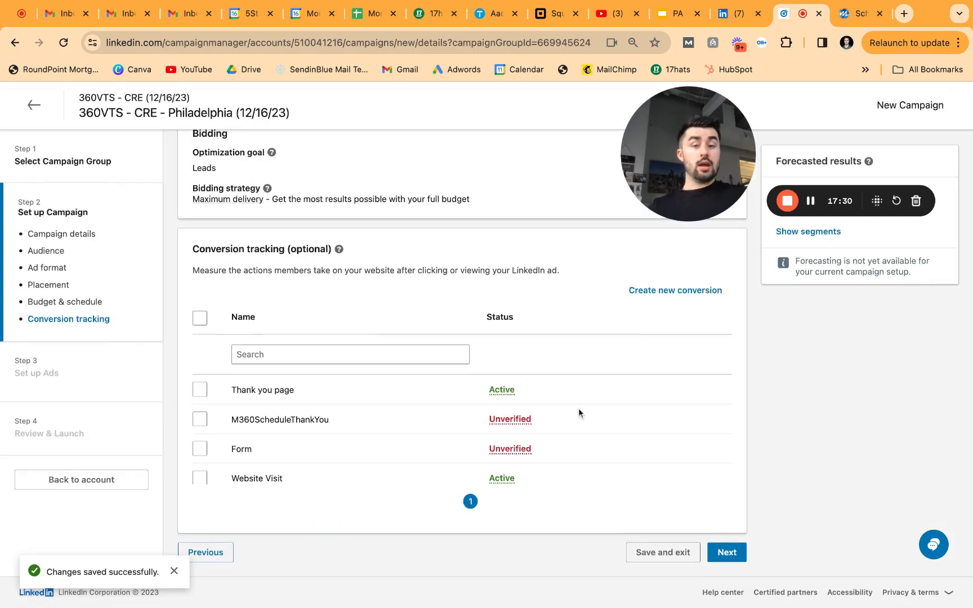
Select the existing "Thank you page" conversion for conversion tracking and save the campaign setup to reach the ad setup
{"action": "scroll", "coordinate": [578, 410], "scroll_direction": "down", "scroll_amount": 1}
{"action": "scroll", "coordinate": [579, 410], "scroll_direction": "up", "scroll_amount": 1}
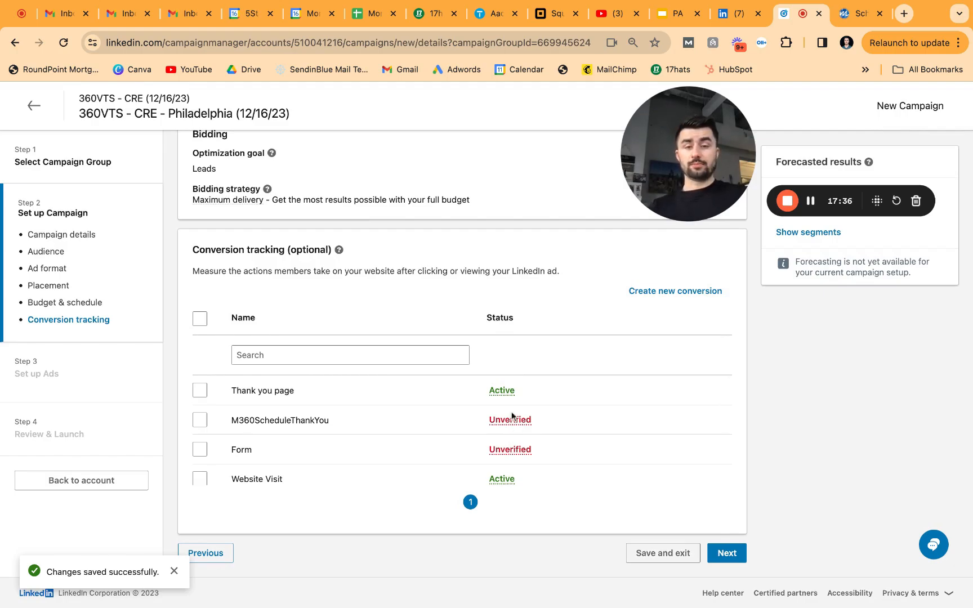
{"action": "scroll", "coordinate": [512, 428], "scroll_direction": "down", "scroll_amount": 2}
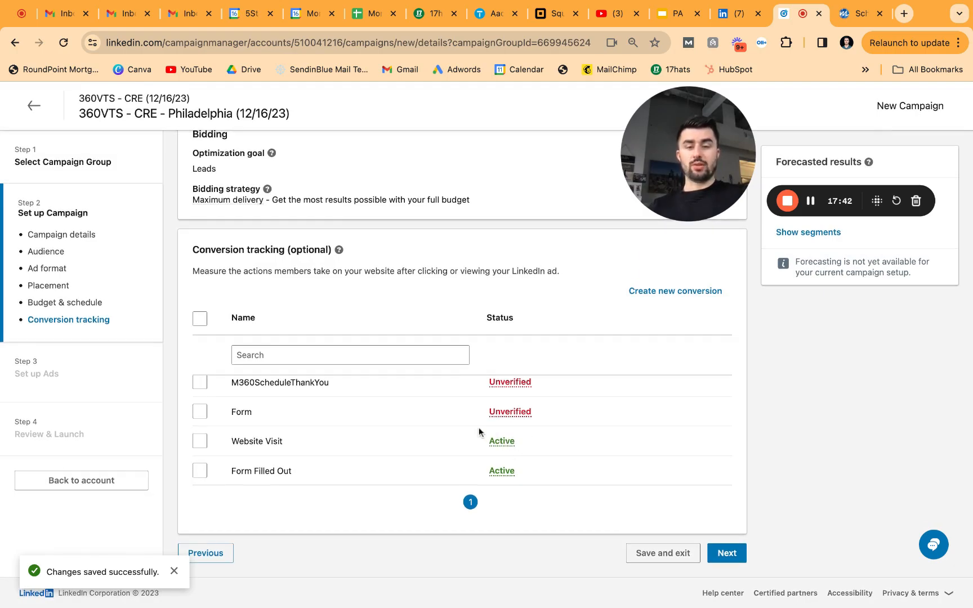
{"action": "scroll", "coordinate": [478, 428], "scroll_direction": "up", "scroll_amount": 2}
{"action": "scroll", "coordinate": [479, 426], "scroll_direction": "up", "scroll_amount": 1}
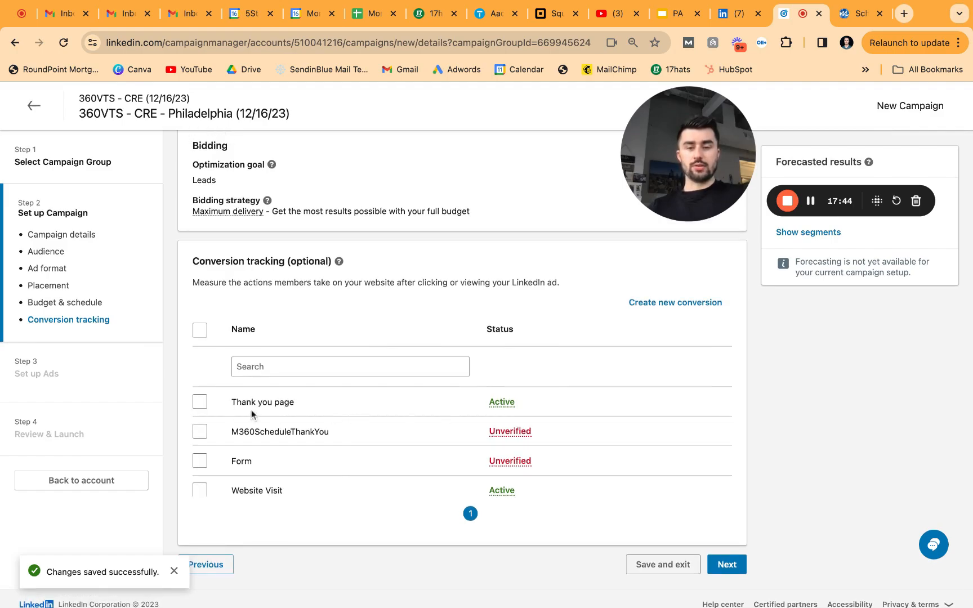
{"action": "scroll", "coordinate": [467, 345], "scroll_direction": "up", "scroll_amount": 2}
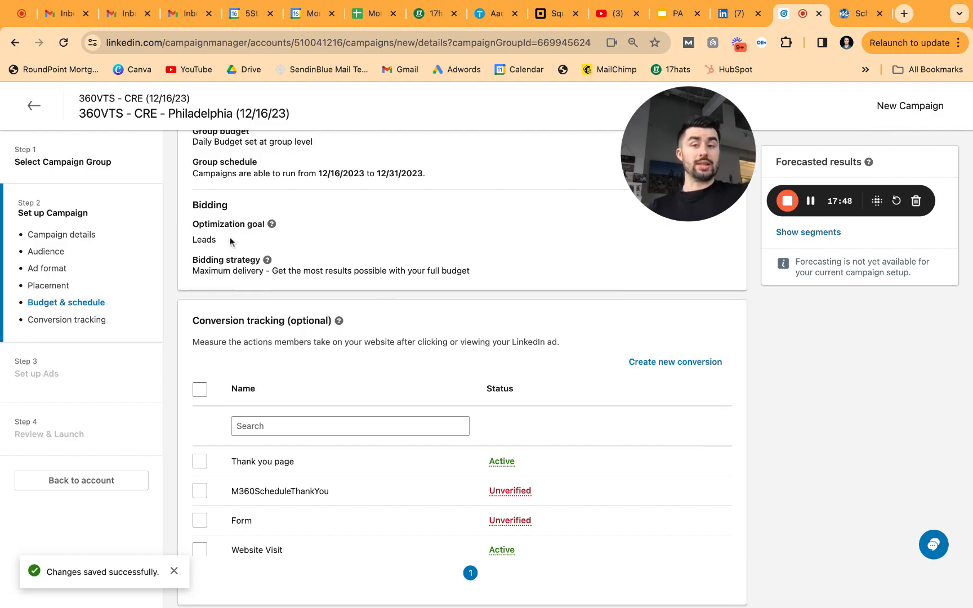
{"action": "scroll", "coordinate": [229, 242], "scroll_direction": "up", "scroll_amount": 2}
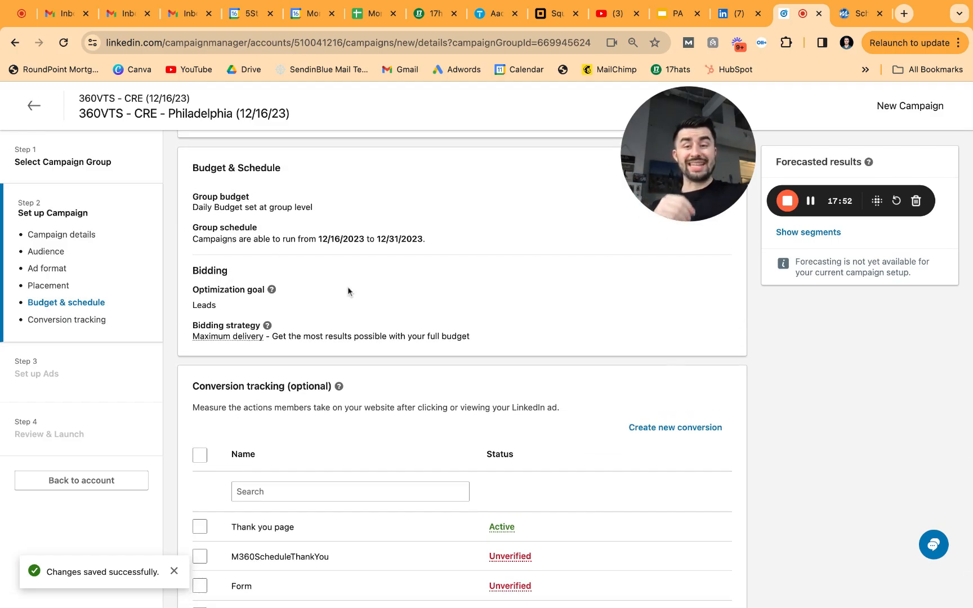
{"action": "scroll", "coordinate": [348, 290], "scroll_direction": "down", "scroll_amount": 4}
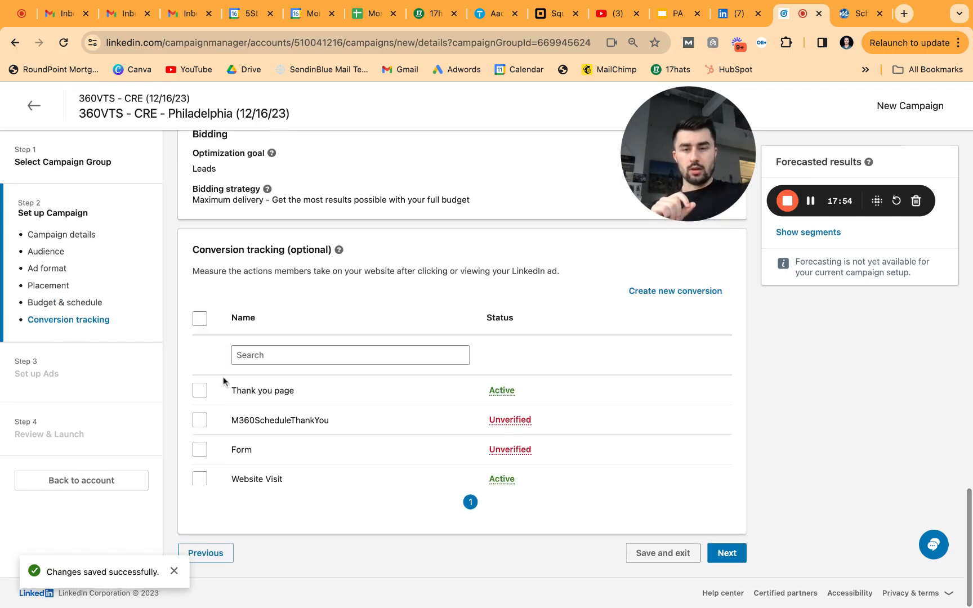
{"action": "left_click", "coordinate": [200, 391]}
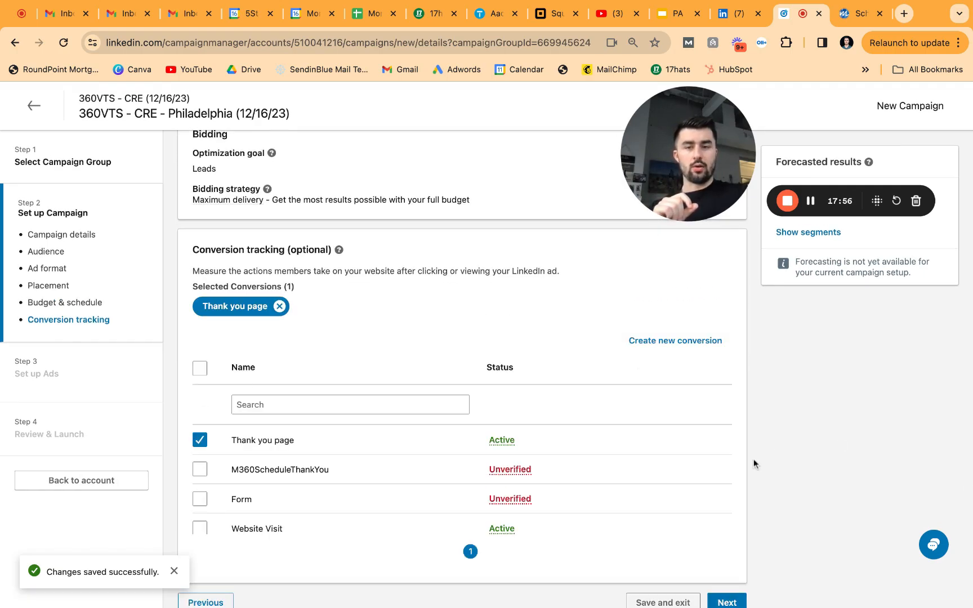
{"action": "scroll", "coordinate": [754, 458], "scroll_direction": "down", "scroll_amount": 2}
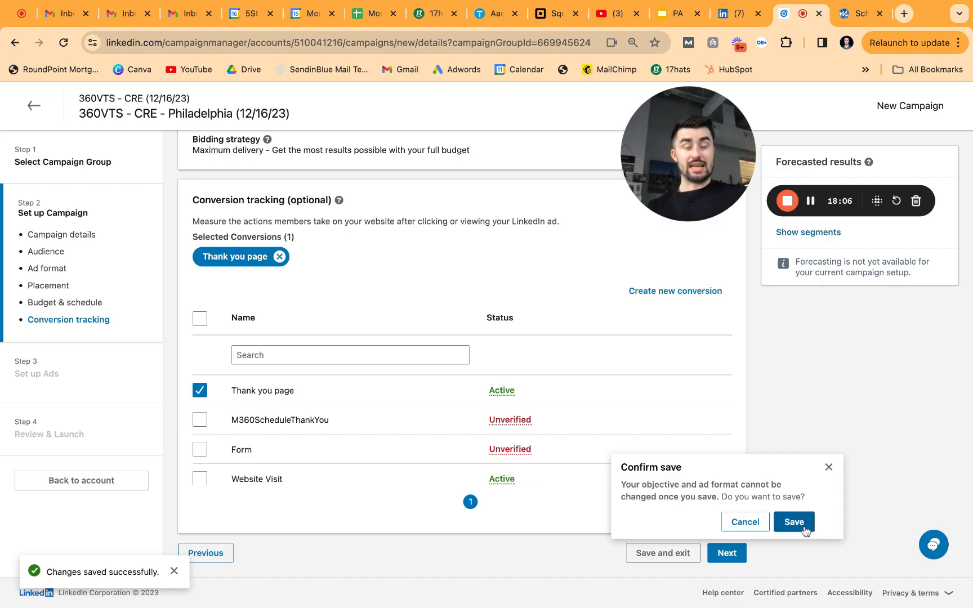
{"action": "left_click", "coordinate": [805, 530]}
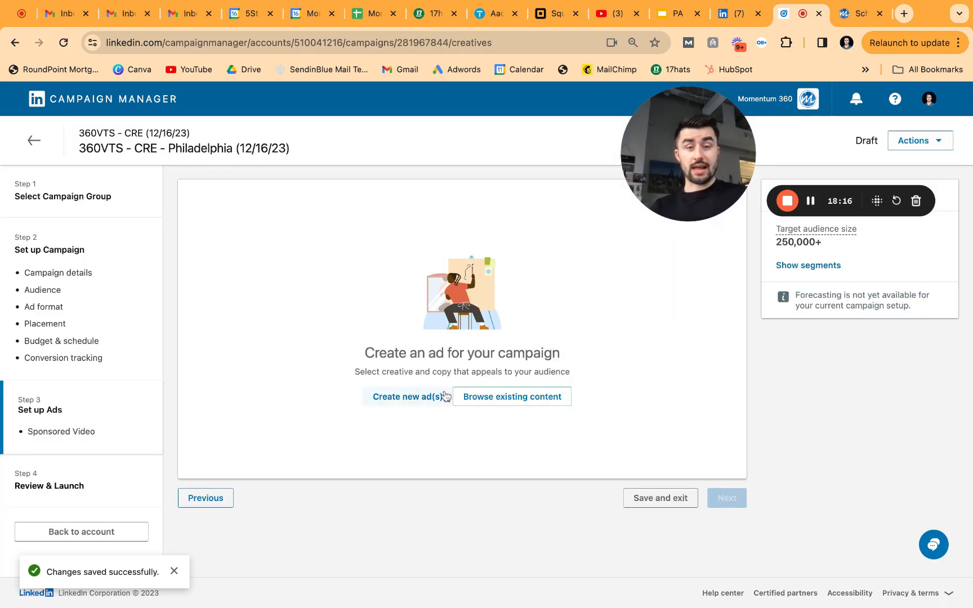
Sponsor the existing video ad "First 5 Clients or You Get Paid!" from the content library in this campaign
{"action": "left_click", "coordinate": [498, 401]}
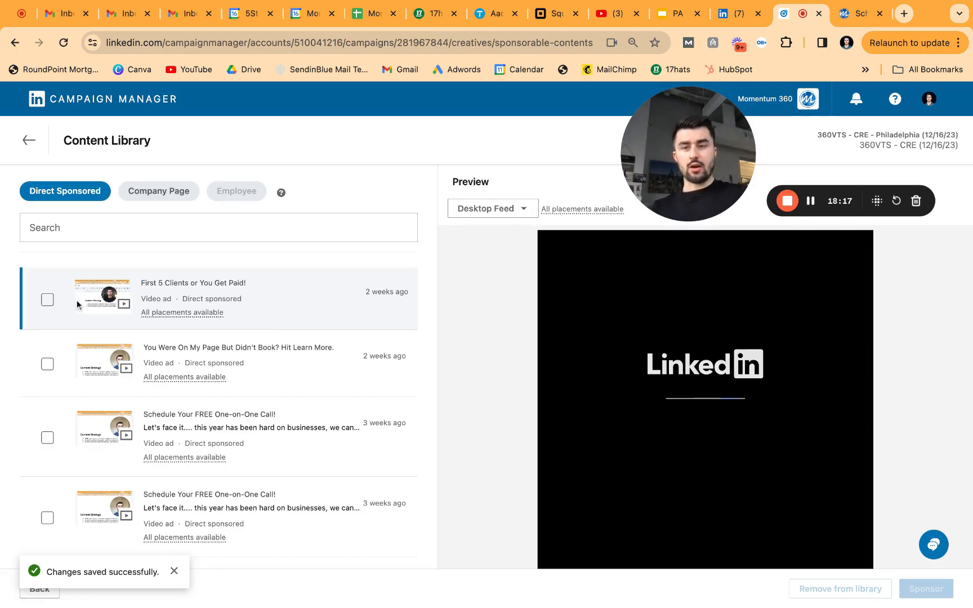
{"action": "left_click", "coordinate": [48, 300]}
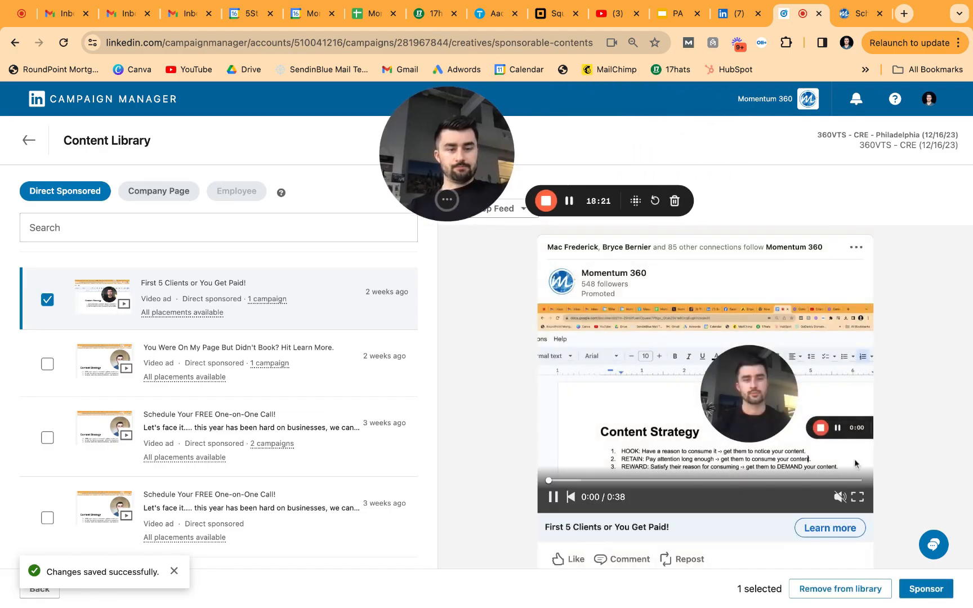
{"action": "left_click", "coordinate": [921, 588]}
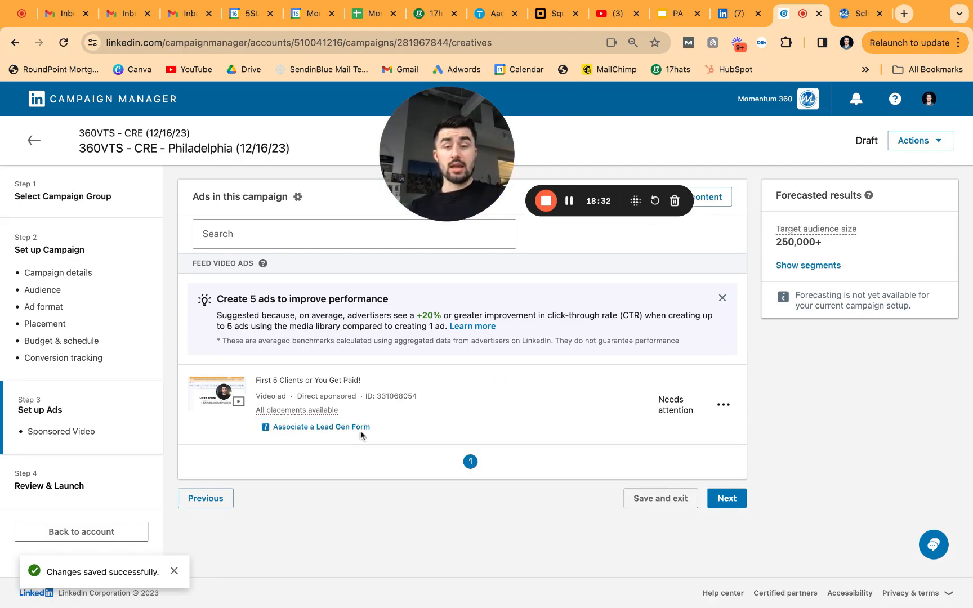
Set the video ad's Lead Gen Form call-to-action to Sign Up and check the ad's headline and destination URL
{"action": "left_click", "coordinate": [299, 428]}
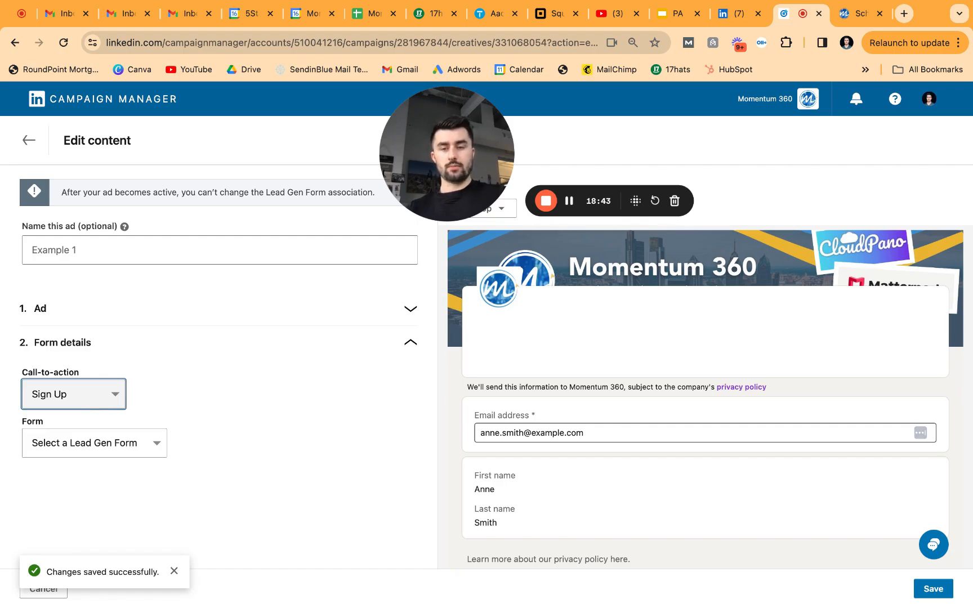
{"action": "left_click", "coordinate": [380, 319]}
{"action": "scroll", "coordinate": [236, 375], "scroll_direction": "down", "scroll_amount": 2}
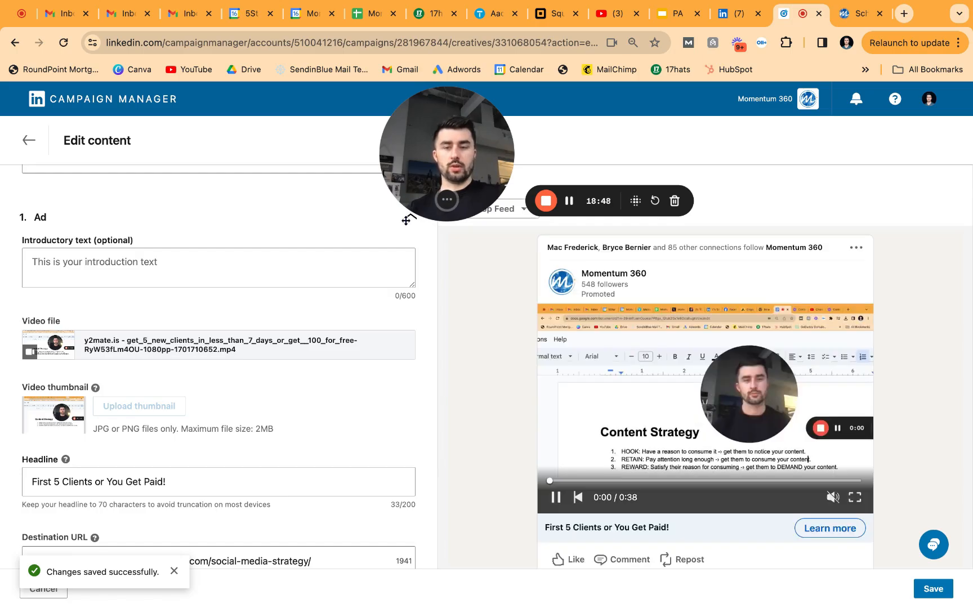
{"action": "scroll", "coordinate": [169, 417], "scroll_direction": "down", "scroll_amount": 5}
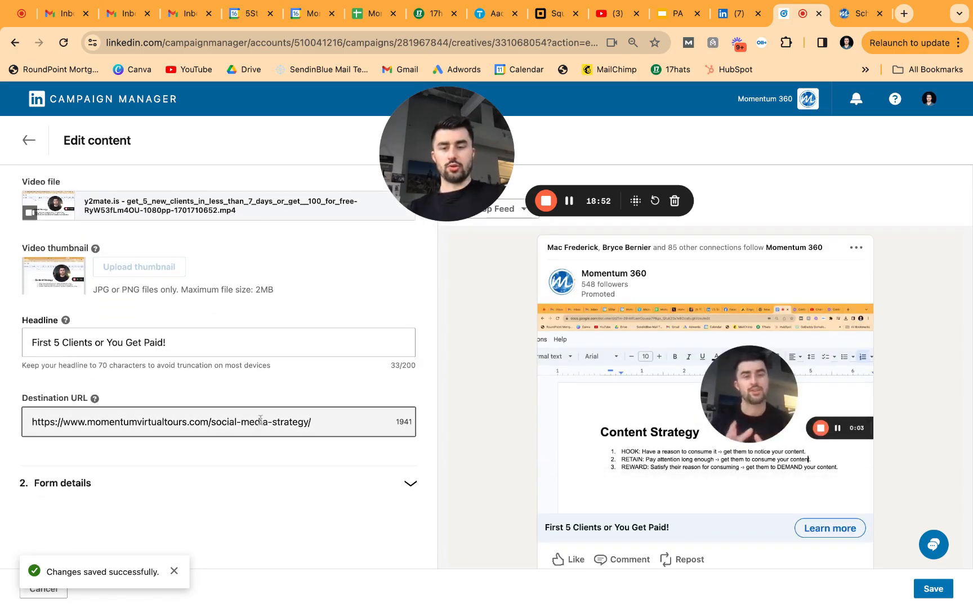
{"action": "scroll", "coordinate": [282, 434], "scroll_direction": "down", "scroll_amount": 1}
Associate the lead gen form "Form - Nov 18, 2023" with the ad, save it, and proceed to the campaign review
{"action": "left_click", "coordinate": [301, 446]}
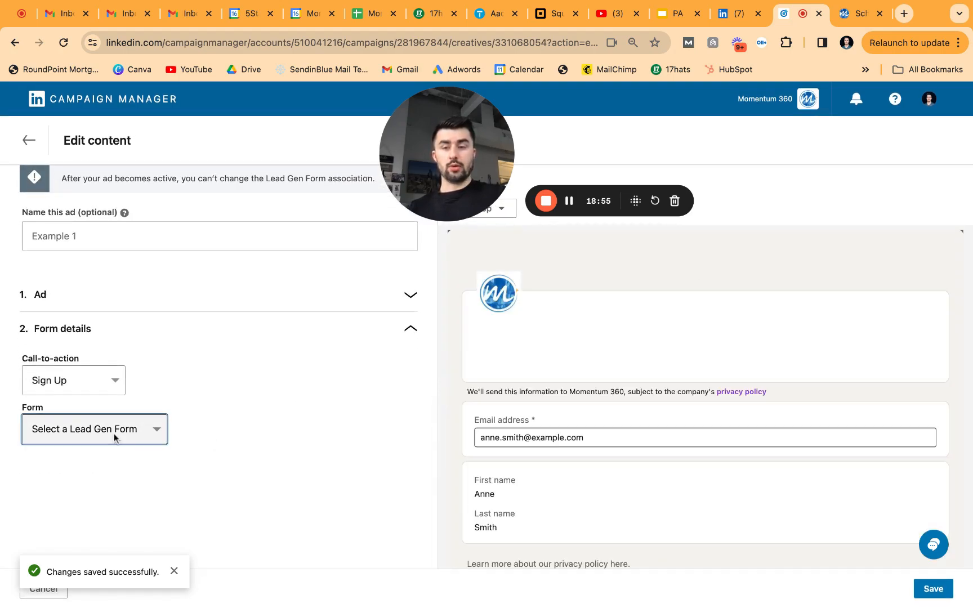
{"action": "left_click", "coordinate": [97, 445]}
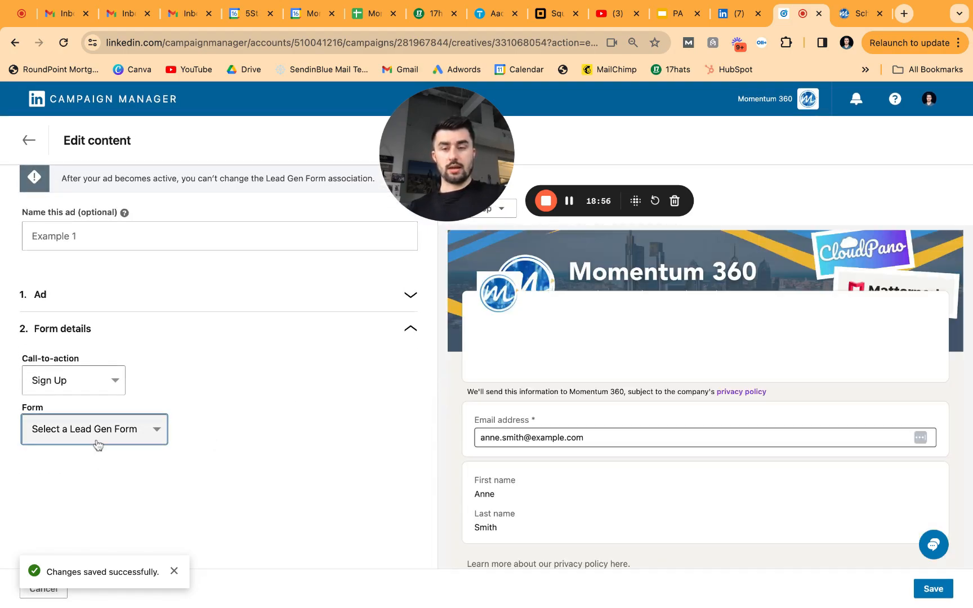
{"action": "left_click", "coordinate": [97, 445]}
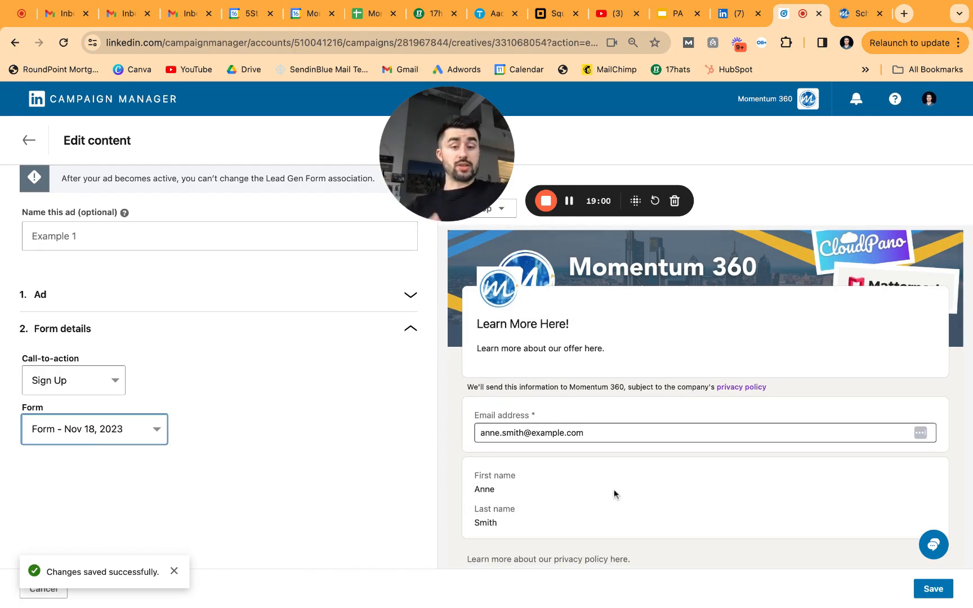
{"action": "left_click", "coordinate": [933, 589]}
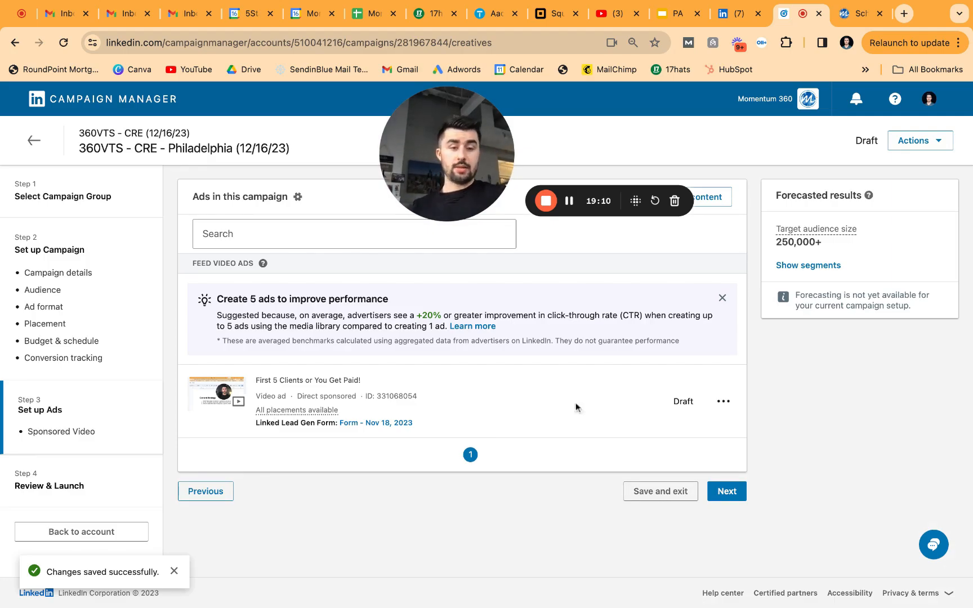
{"action": "left_click", "coordinate": [726, 491]}
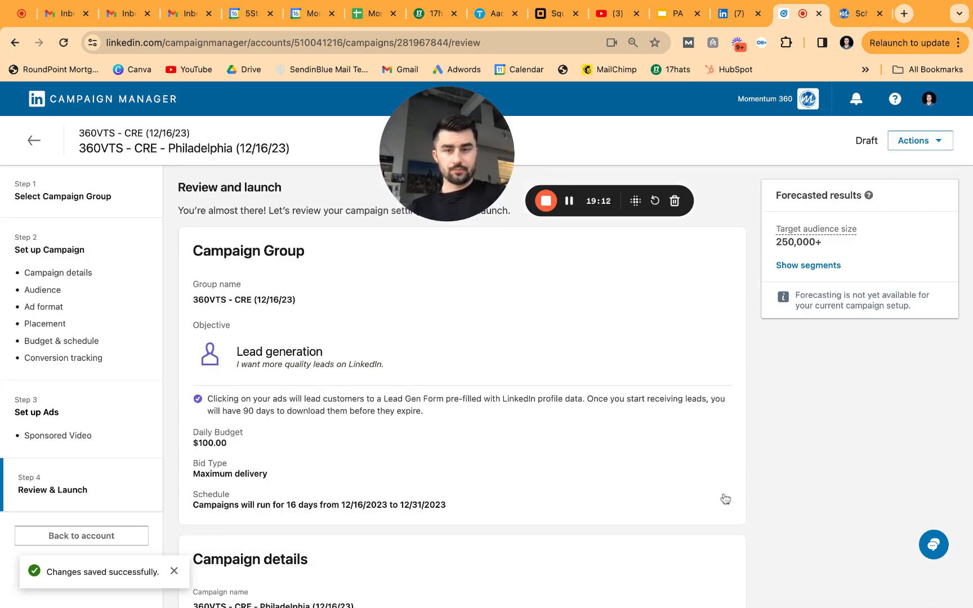
Review the campaign summary before launch, checking the group budget and schedule, audience criteria, ad format, conversions, linked ad and payment method
{"action": "scroll", "coordinate": [466, 456], "scroll_direction": "down", "scroll_amount": 10}
{"action": "scroll", "coordinate": [466, 452], "scroll_direction": "down", "scroll_amount": 10}
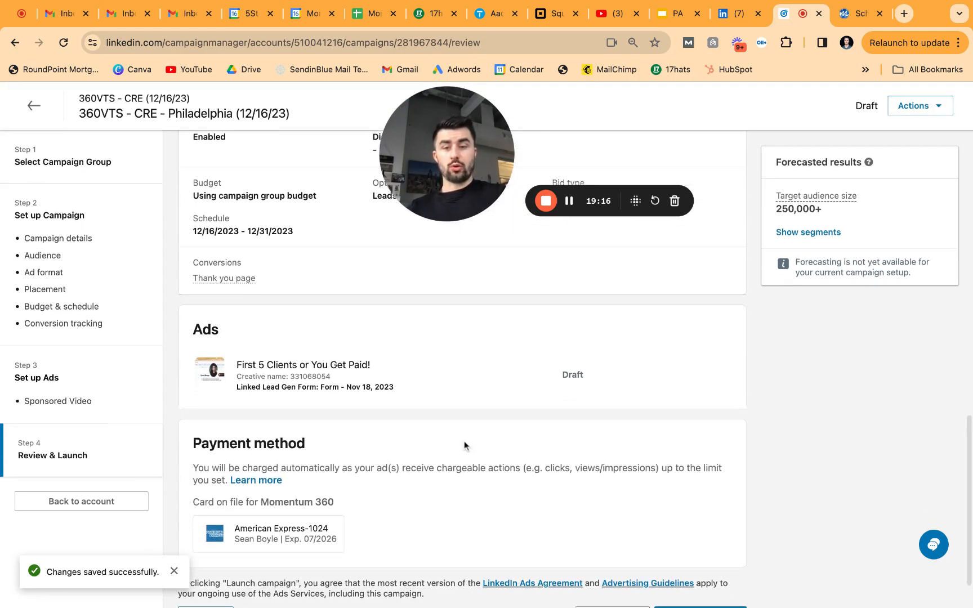
{"action": "scroll", "coordinate": [443, 449], "scroll_direction": "up", "scroll_amount": 2}
{"action": "scroll", "coordinate": [444, 449], "scroll_direction": "up", "scroll_amount": 4}
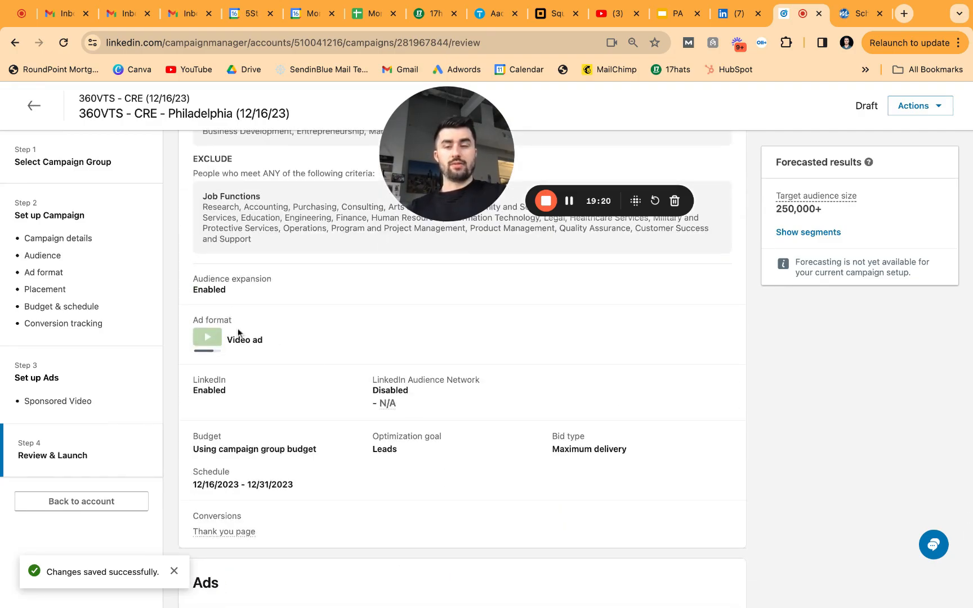
{"action": "scroll", "coordinate": [294, 395], "scroll_direction": "down", "scroll_amount": 1}
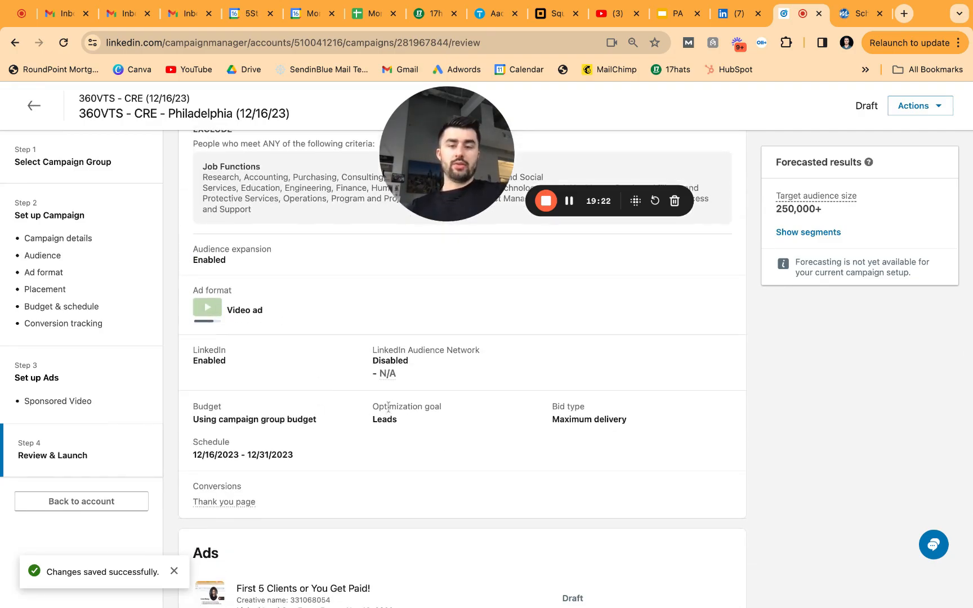
{"action": "scroll", "coordinate": [429, 418], "scroll_direction": "up", "scroll_amount": 10}
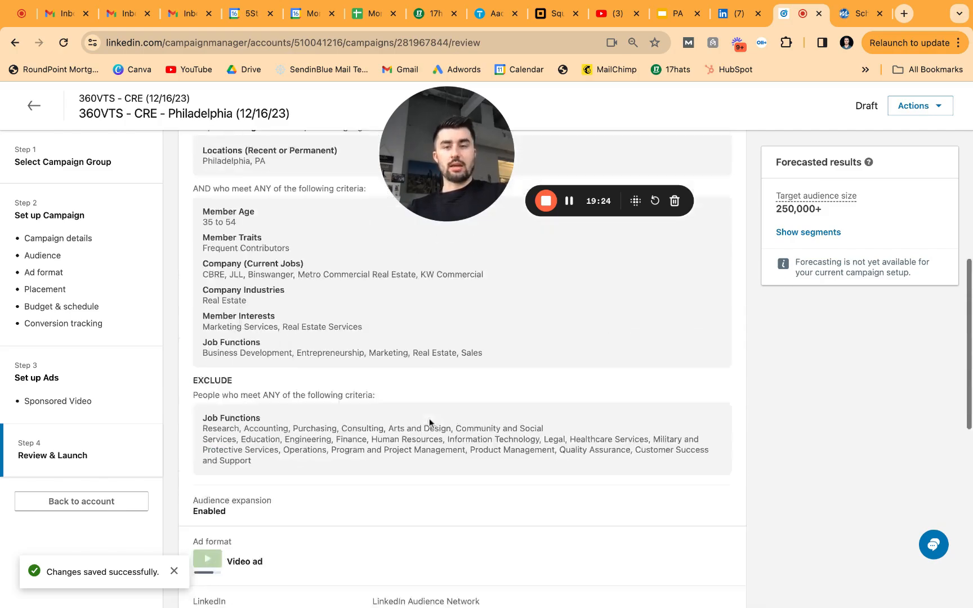
{"action": "scroll", "coordinate": [429, 418], "scroll_direction": "down", "scroll_amount": 3}
{"action": "scroll", "coordinate": [379, 388], "scroll_direction": "down", "scroll_amount": 2}
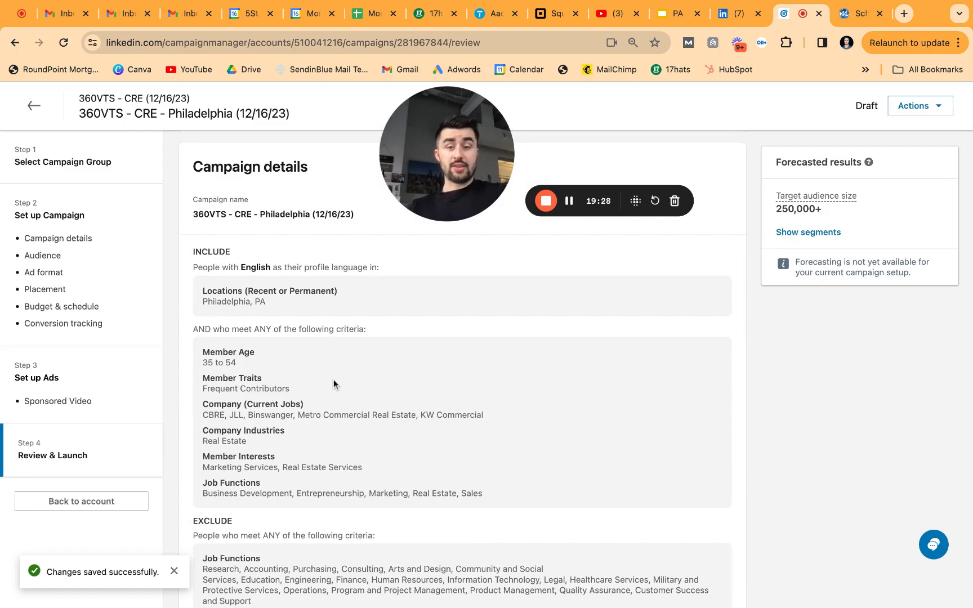
{"action": "scroll", "coordinate": [334, 379], "scroll_direction": "up", "scroll_amount": 4}
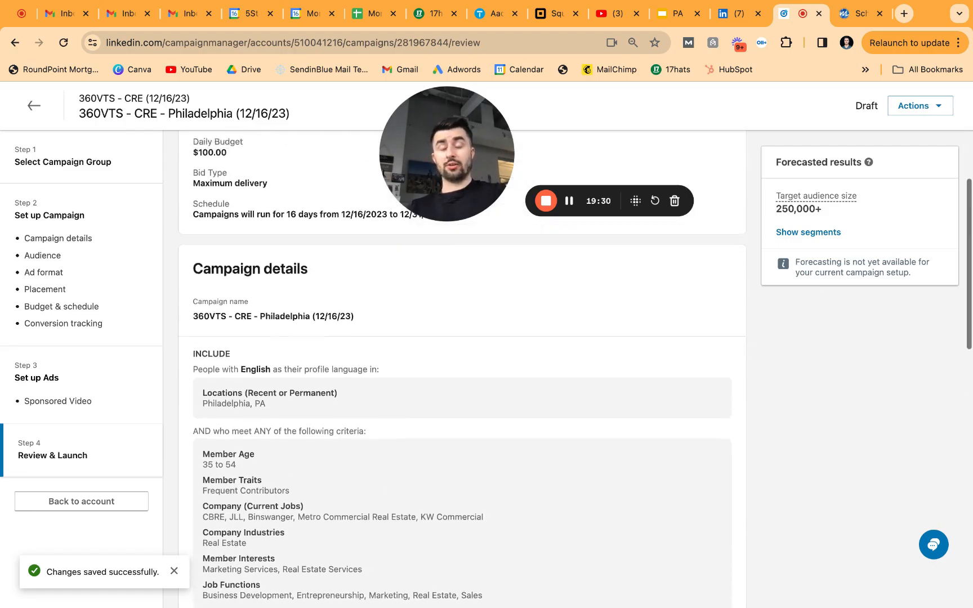
{"action": "scroll", "coordinate": [307, 373], "scroll_direction": "up", "scroll_amount": 2}
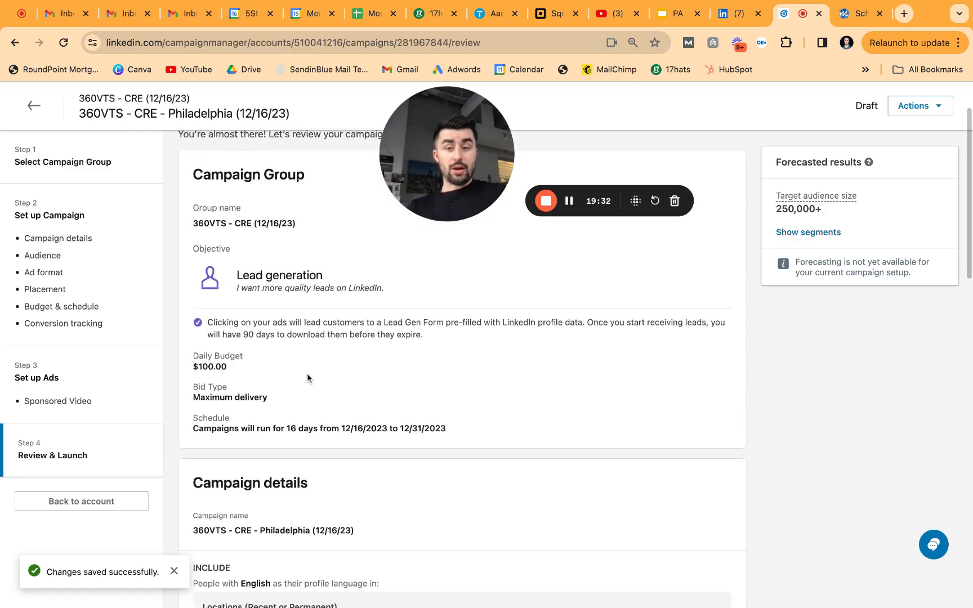
{"action": "scroll", "coordinate": [318, 376], "scroll_direction": "up", "scroll_amount": 2}
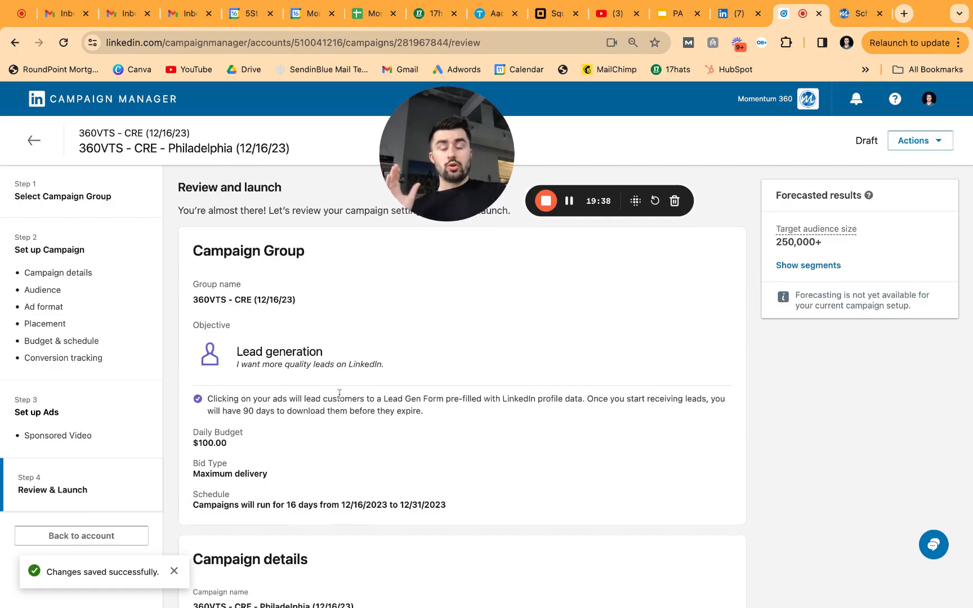
{"action": "scroll", "coordinate": [403, 357], "scroll_direction": "down", "scroll_amount": 10}
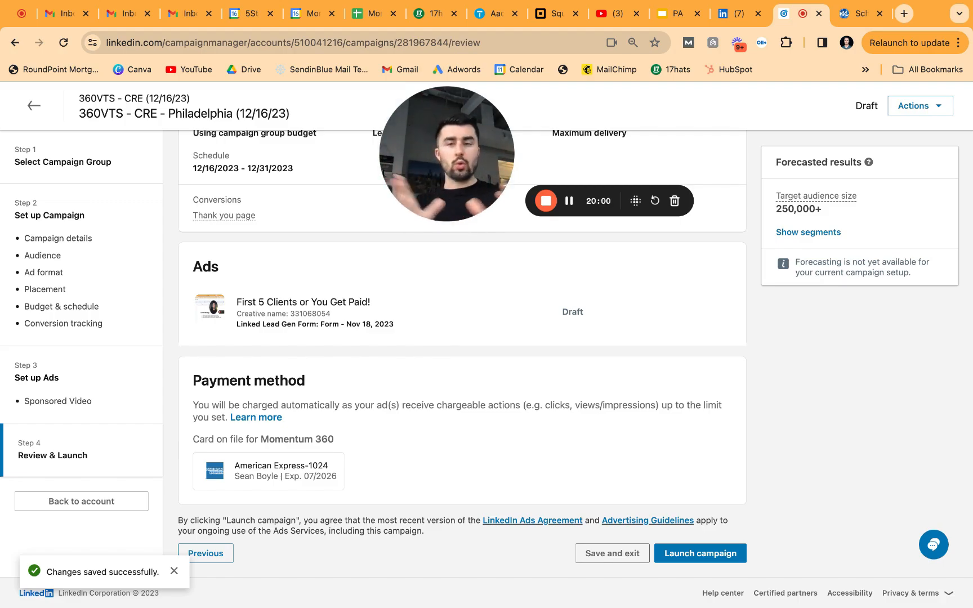
{"action": "scroll", "coordinate": [195, 302], "scroll_direction": "up", "scroll_amount": 2}
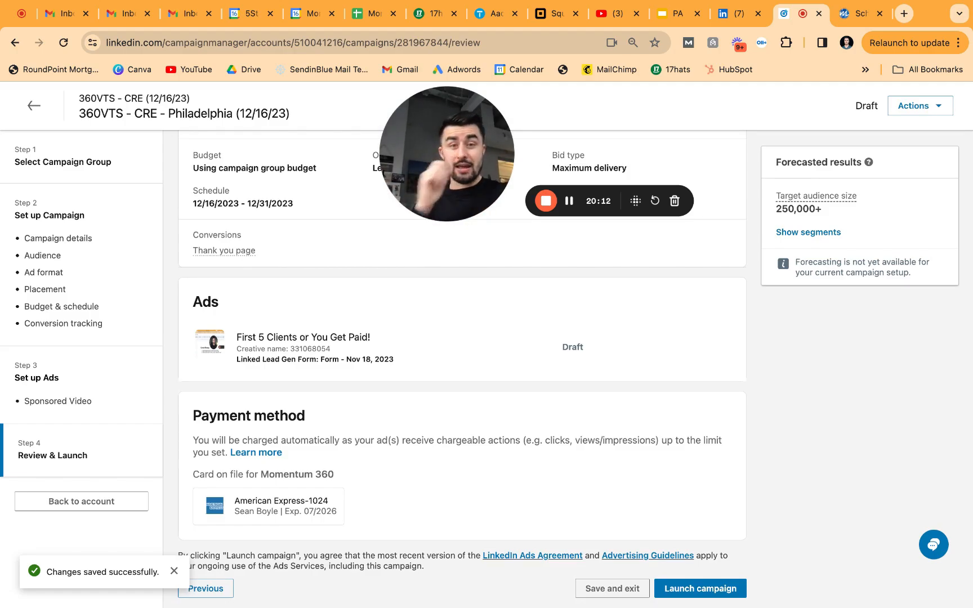
{"action": "scroll", "coordinate": [462, 369], "scroll_direction": "up", "scroll_amount": 3}
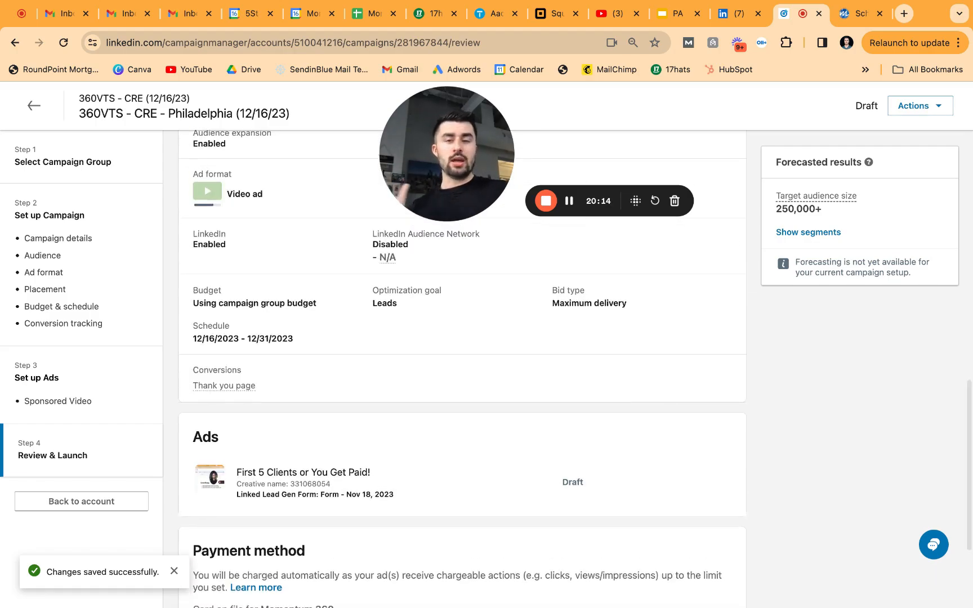
{"action": "scroll", "coordinate": [370, 392], "scroll_direction": "down", "scroll_amount": 2}
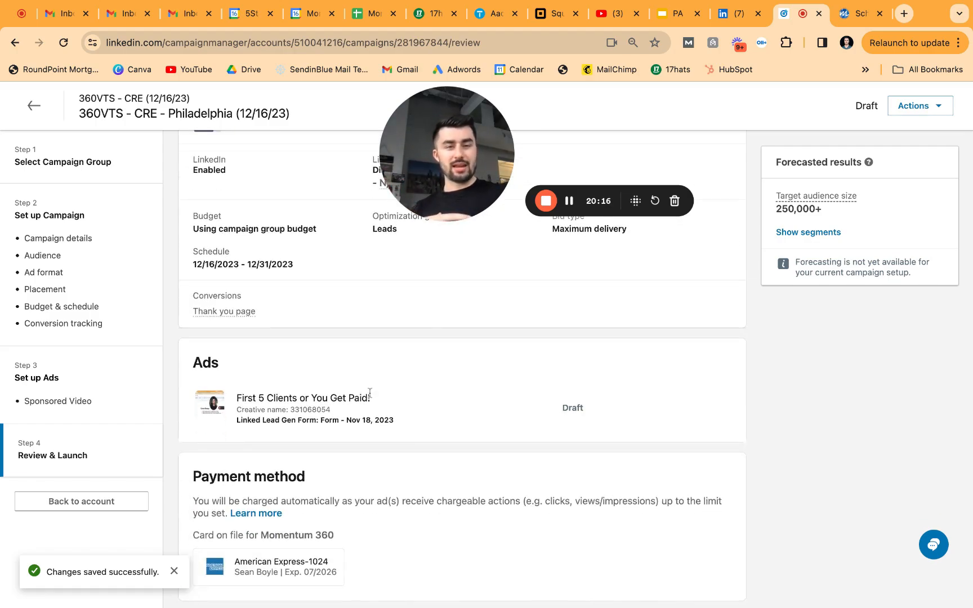
{"action": "scroll", "coordinate": [371, 392], "scroll_direction": "up", "scroll_amount": 10}
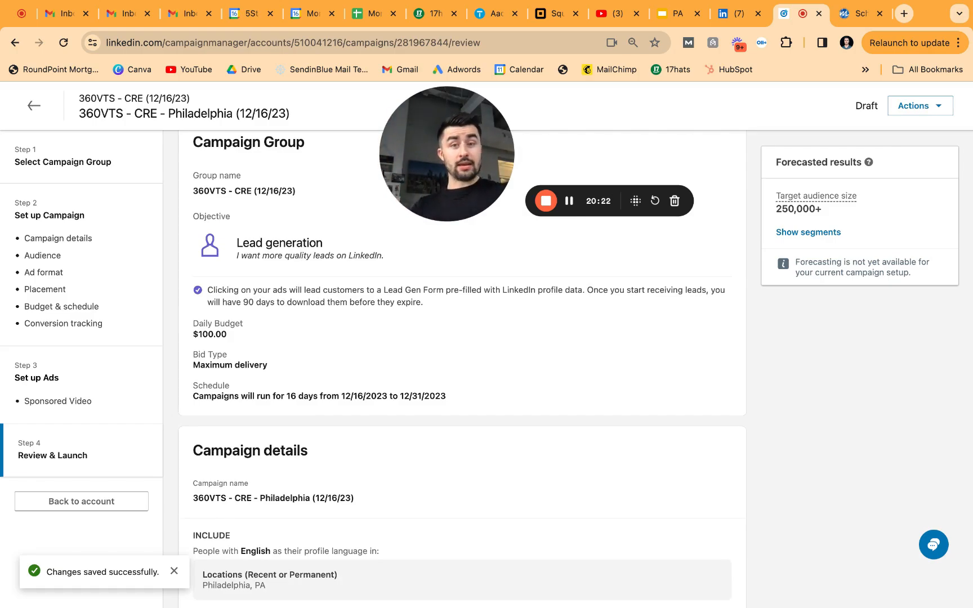
{"action": "scroll", "coordinate": [327, 390], "scroll_direction": "down", "scroll_amount": 10}
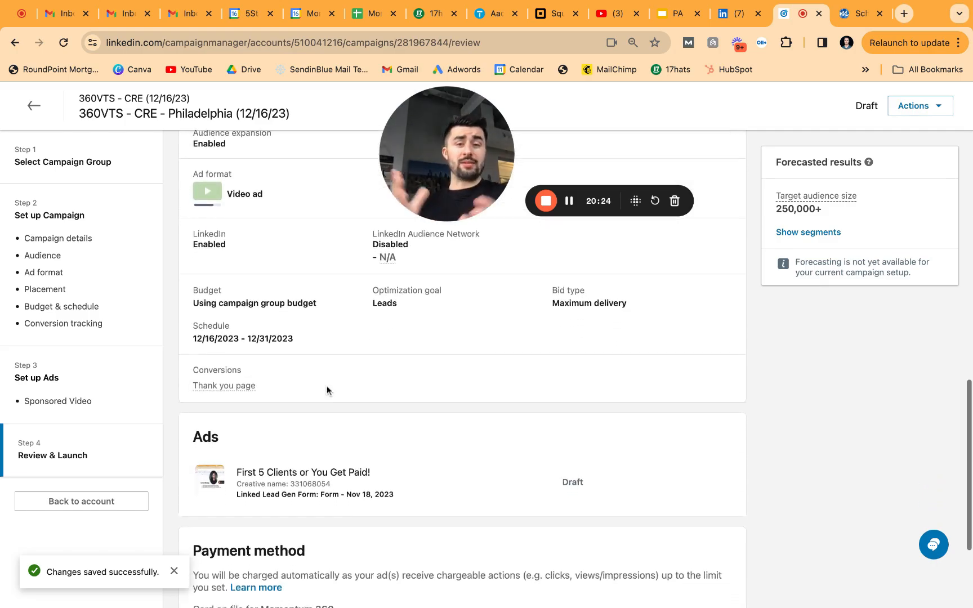
{"action": "scroll", "coordinate": [327, 391], "scroll_direction": "down", "scroll_amount": 3}
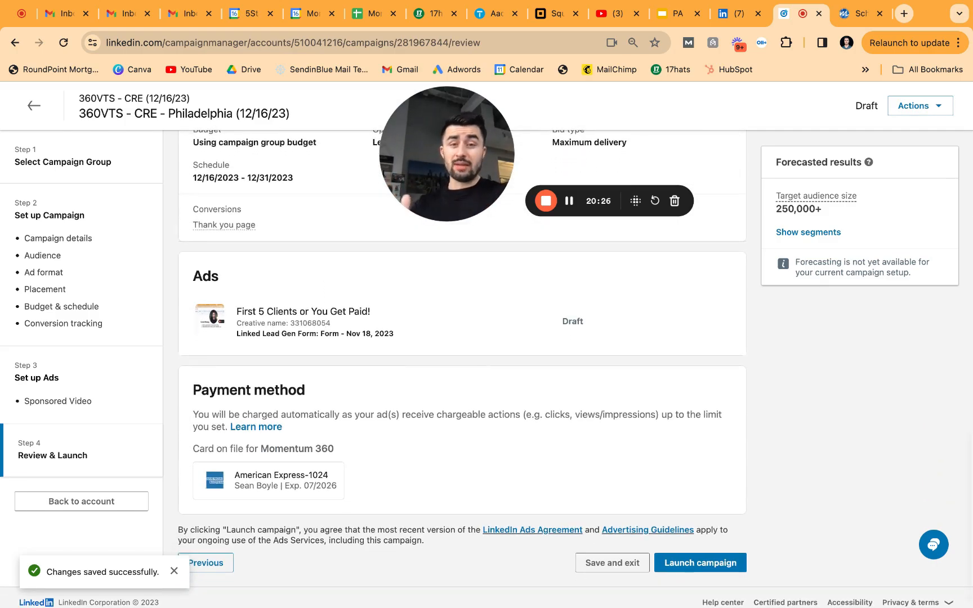